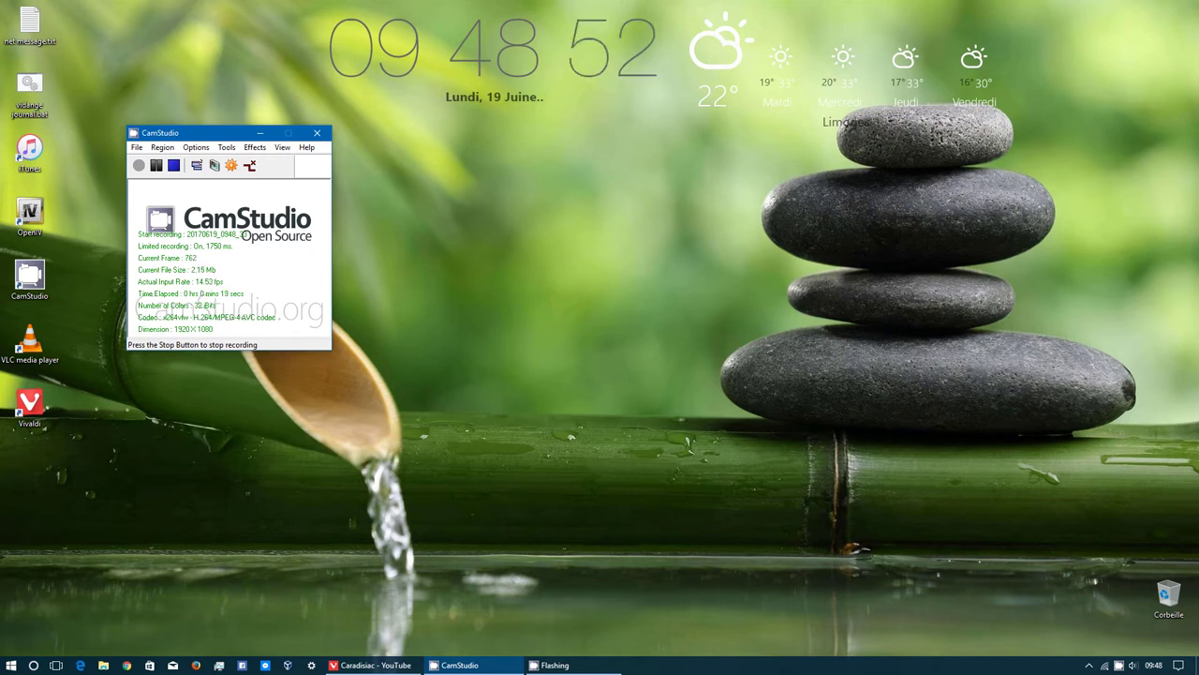
- Switch to the Vivaldi browser, browse the imported bookmarks in the side panel and hide the panel again
{"action": "left_click", "coordinate": [375, 666]}
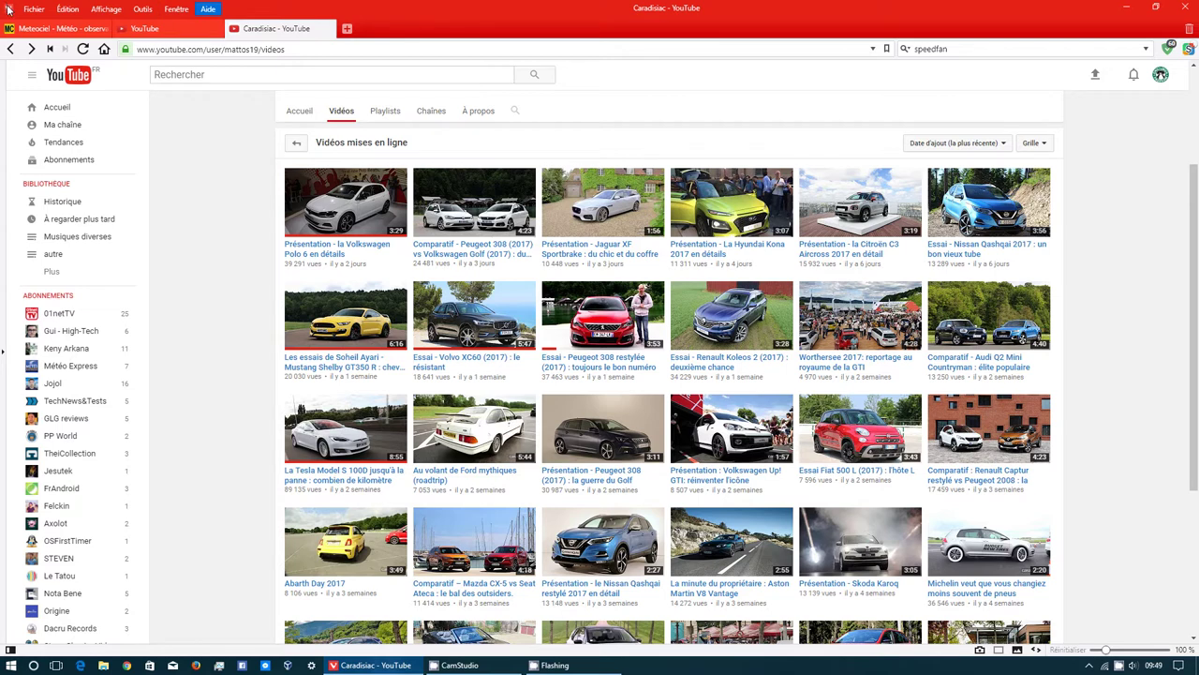
{"action": "key", "text": "Right"}
{"action": "left_click", "coordinate": [4, 102]}
{"action": "scroll", "coordinate": [33, 347], "scroll_direction": "up", "scroll_amount": 3}
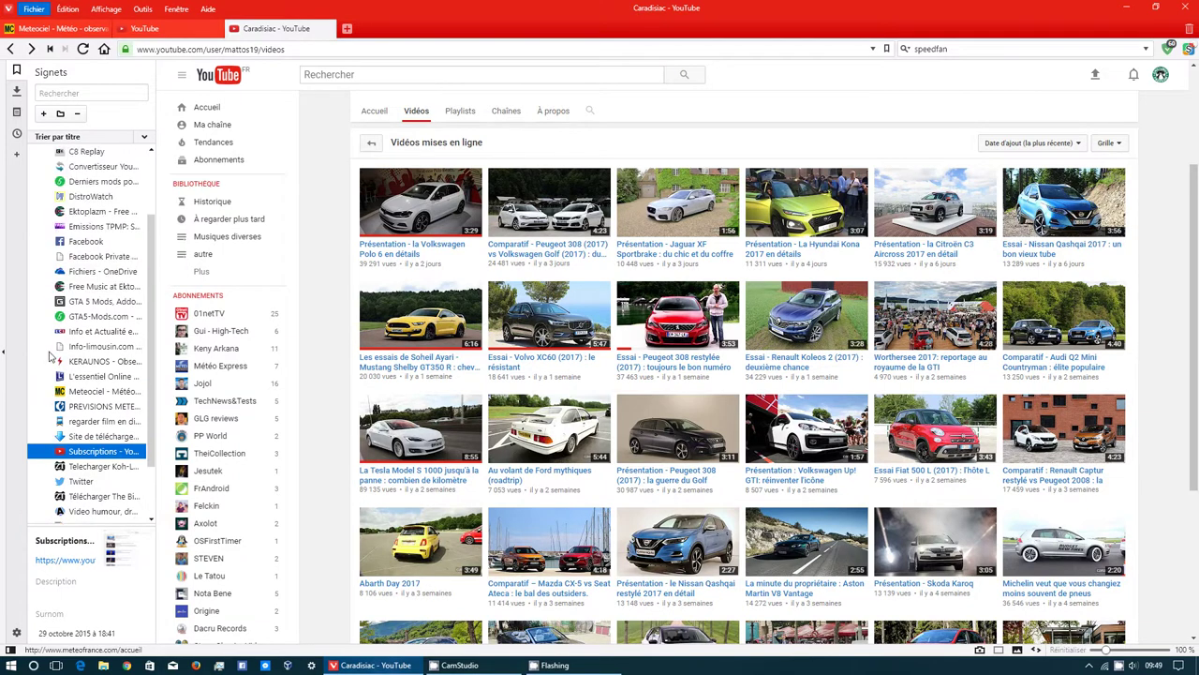
{"action": "scroll", "coordinate": [49, 366], "scroll_direction": "down", "scroll_amount": 4}
{"action": "scroll", "coordinate": [46, 375], "scroll_direction": "up", "scroll_amount": 5}
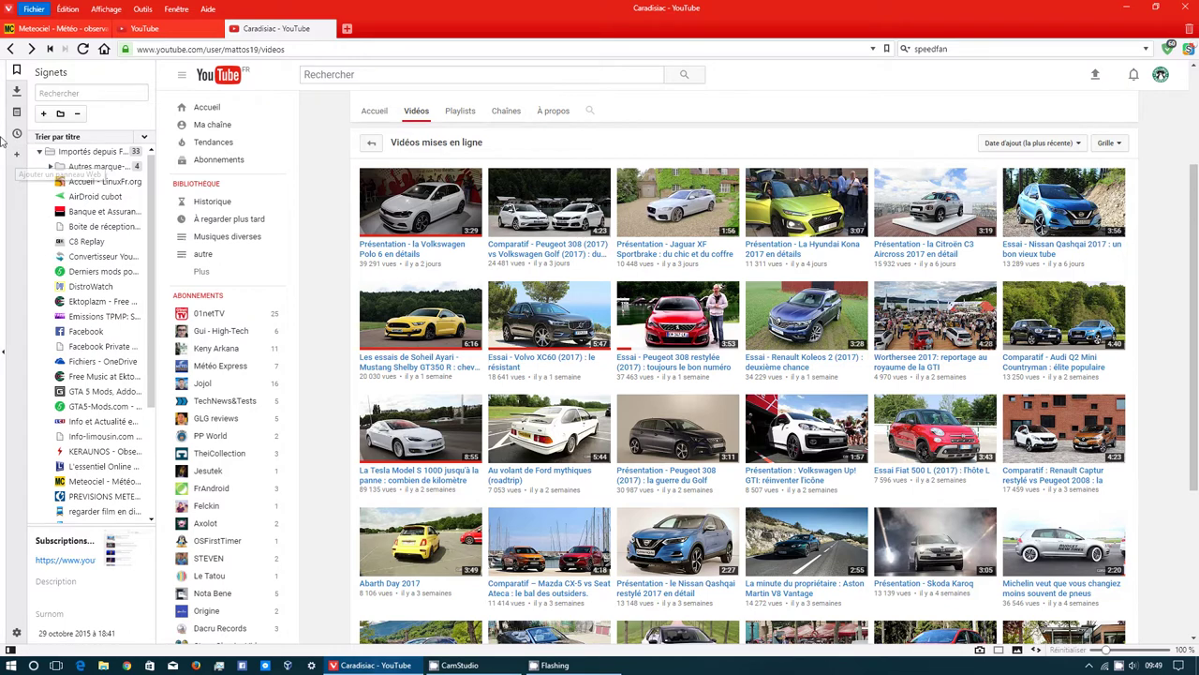
{"action": "left_click", "coordinate": [1, 84]}
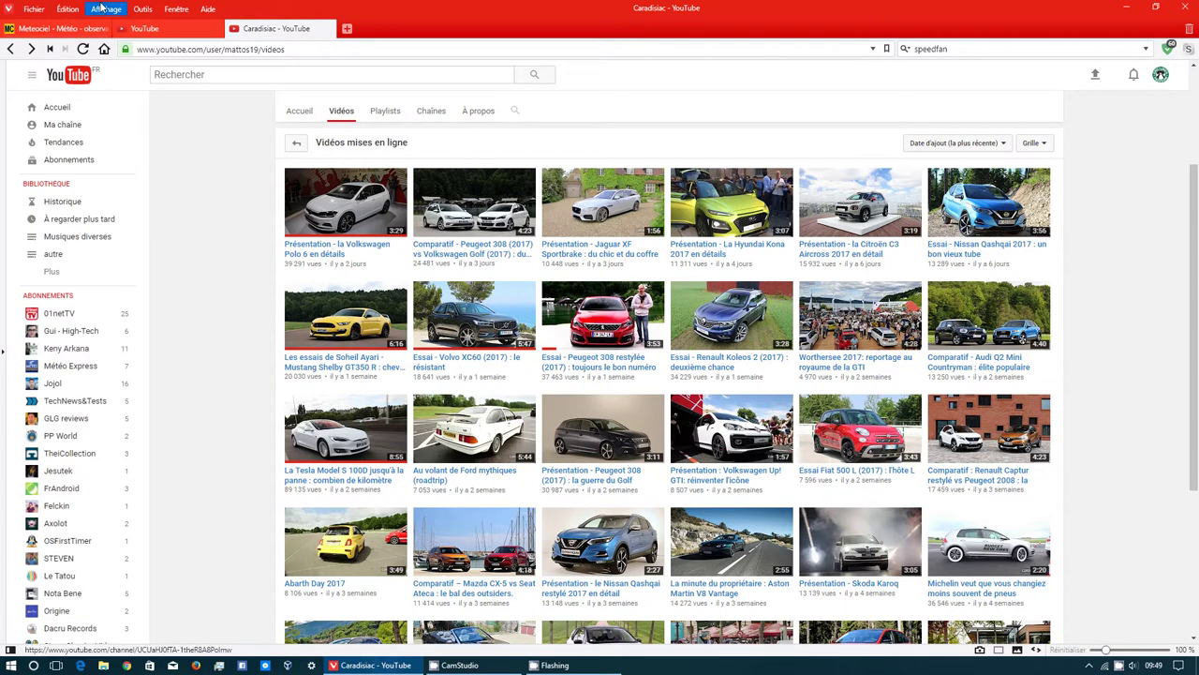
- Open the Vivaldi settings window, shift it aside and show all setting categories together
{"action": "left_click", "coordinate": [143, 8]}
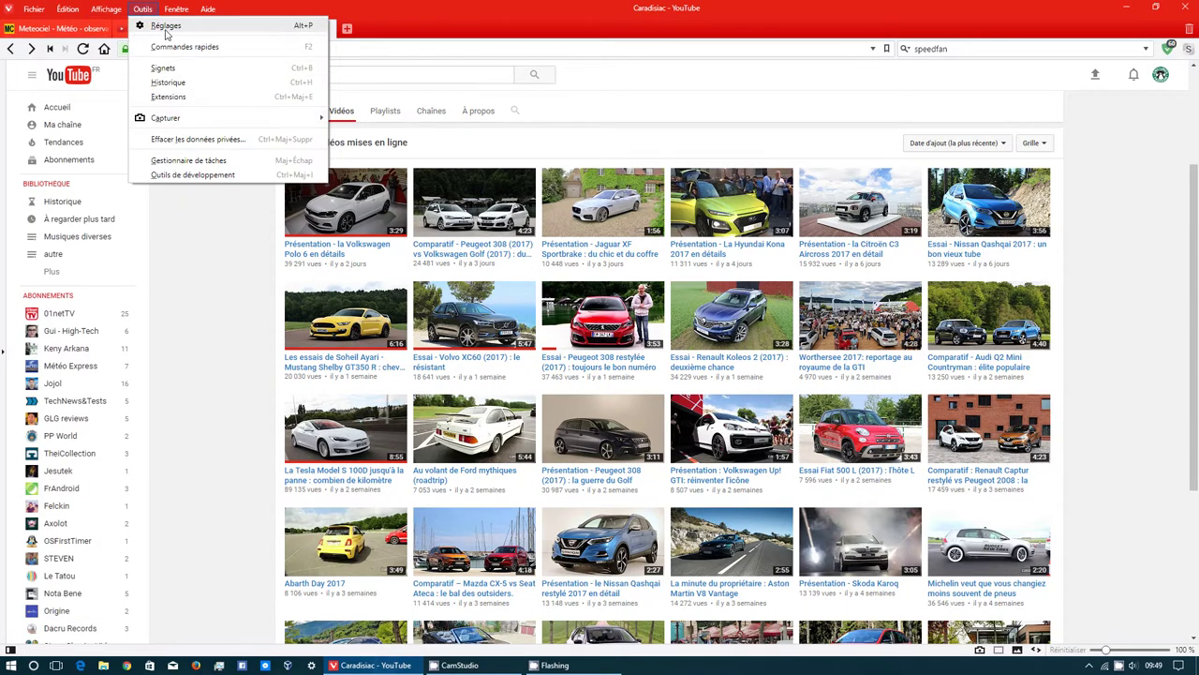
{"action": "left_click", "coordinate": [219, 193]}
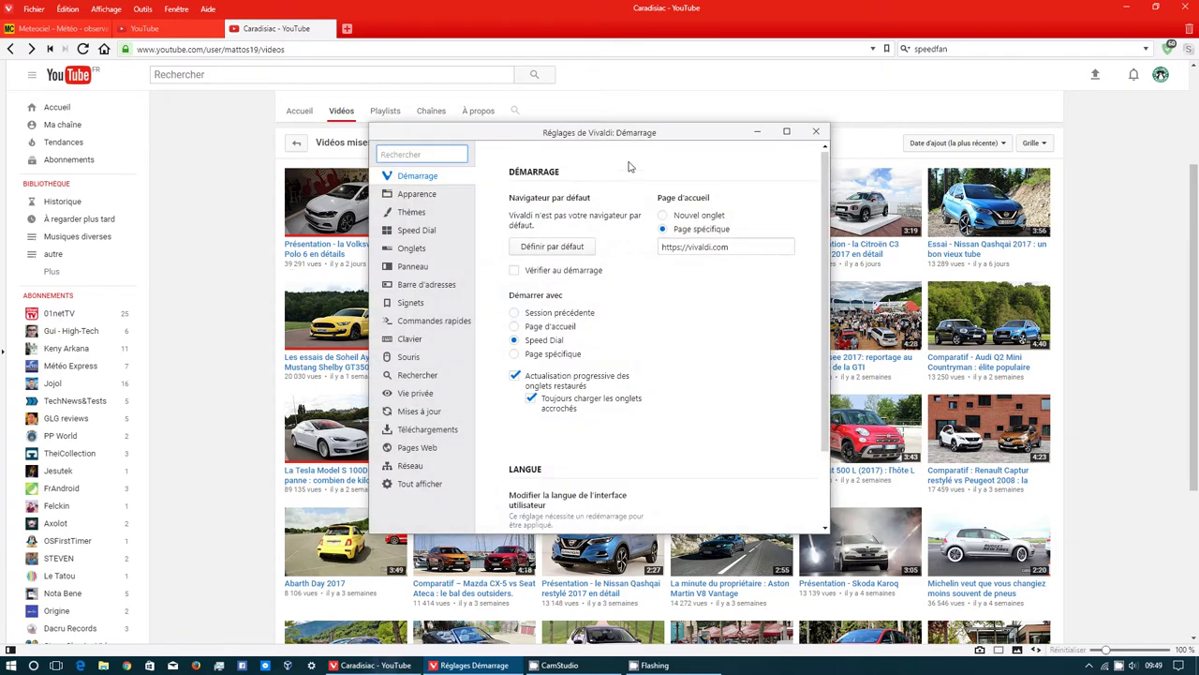
{"action": "left_click_drag", "start_coordinate": [637, 137], "coordinate": [560, 122]}
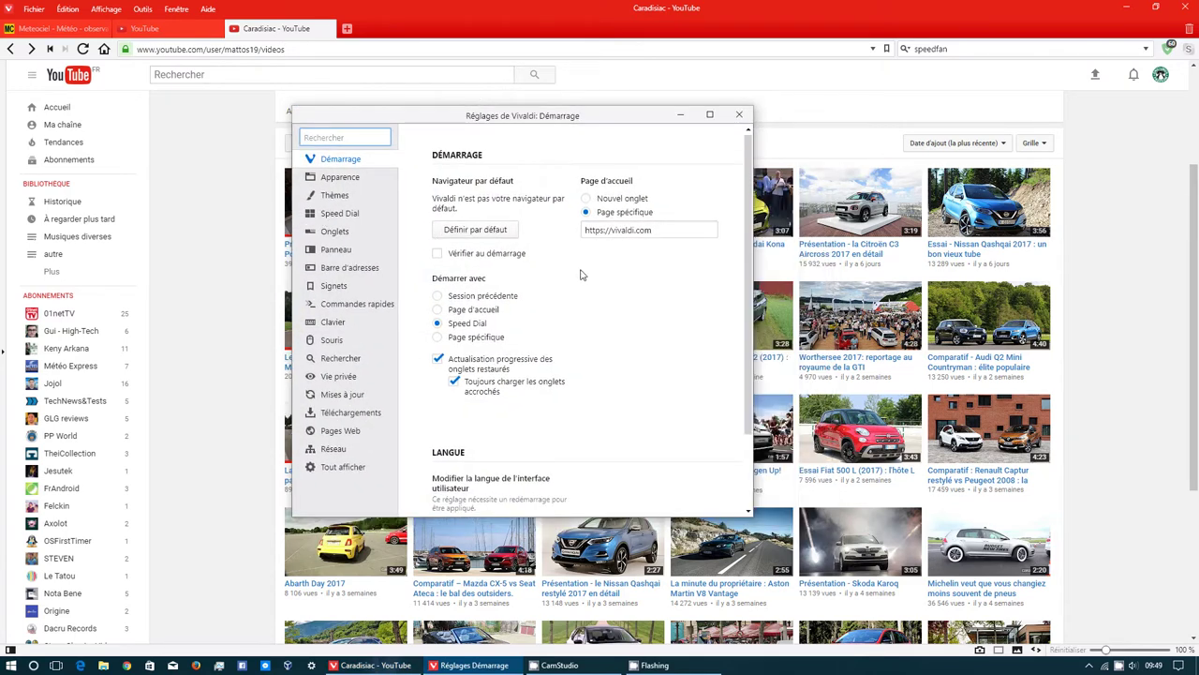
{"action": "left_click", "coordinate": [346, 467]}
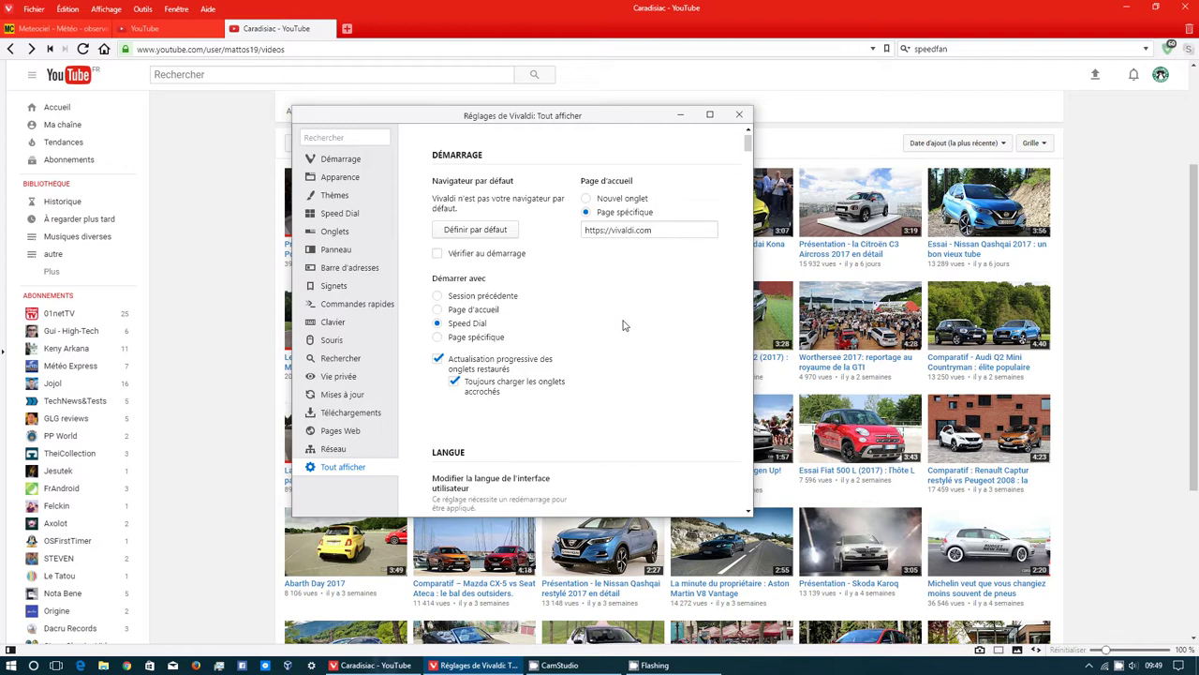
- Make Vivaldi the default web browser in the Windows default apps and close the Windows settings
{"action": "left_click", "coordinate": [489, 233]}
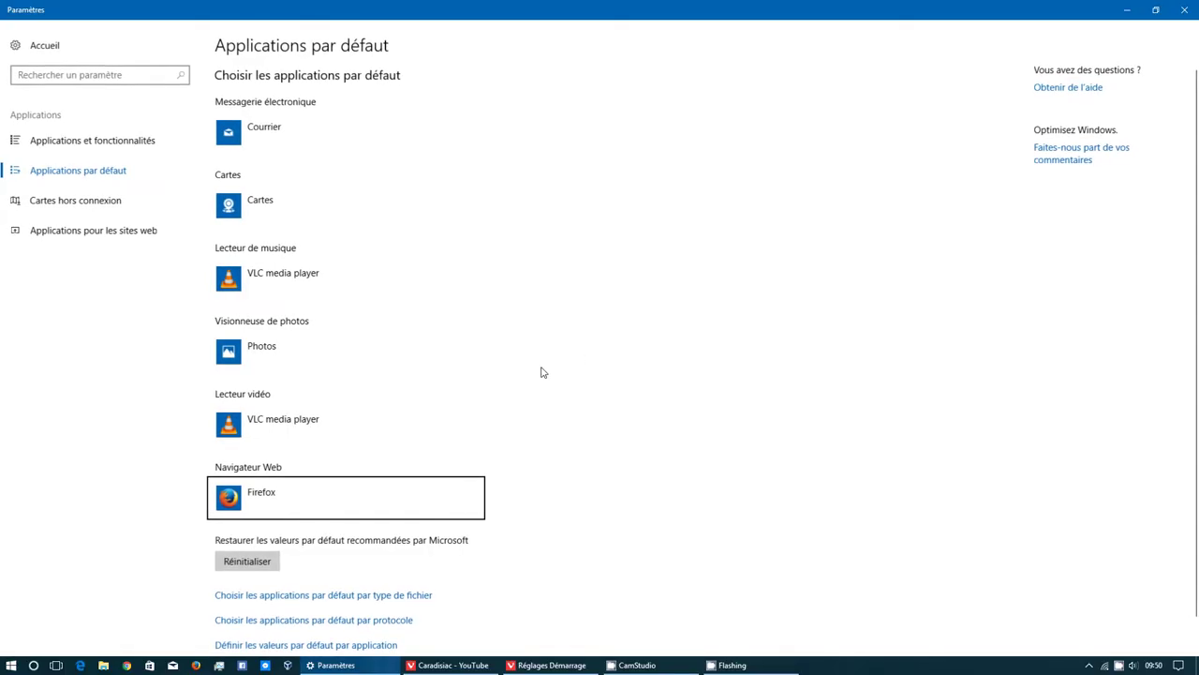
{"action": "left_click", "coordinate": [278, 505]}
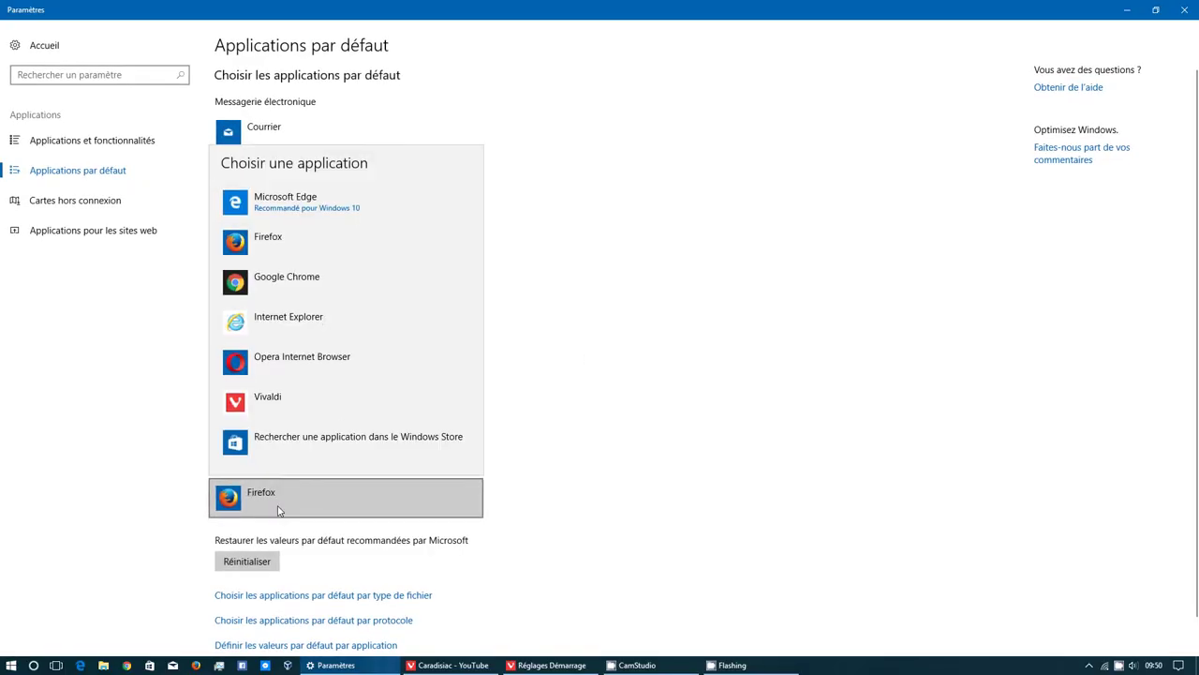
{"action": "left_click", "coordinate": [269, 398]}
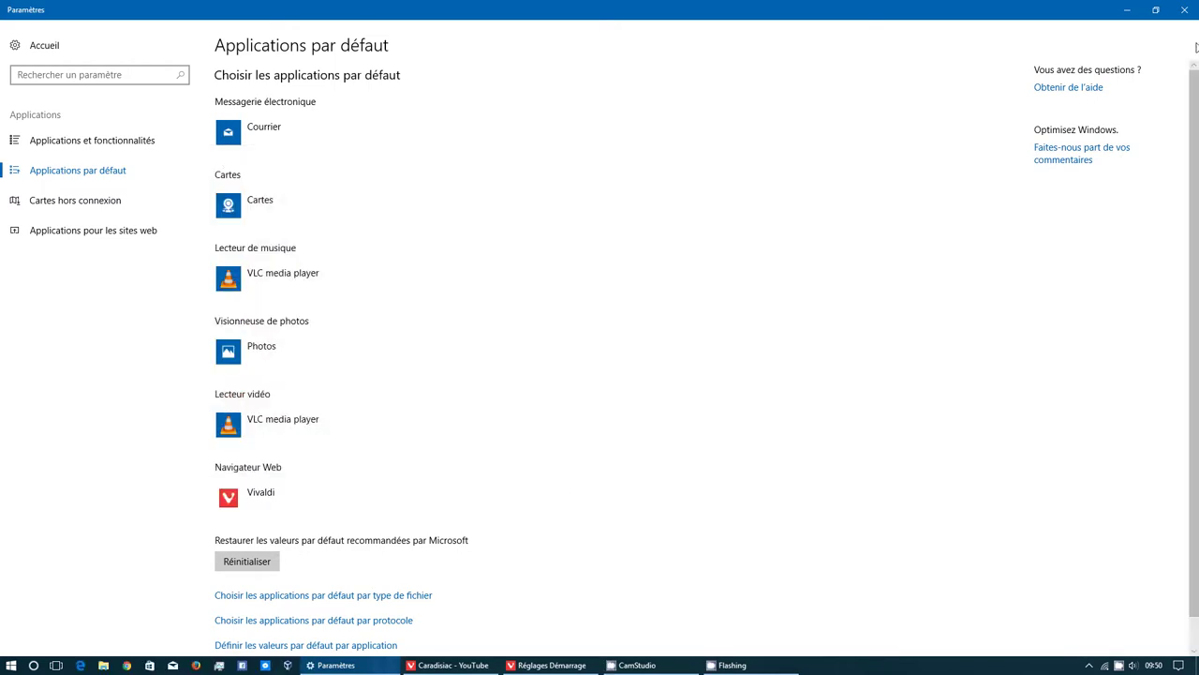
{"action": "left_click", "coordinate": [1185, 11]}
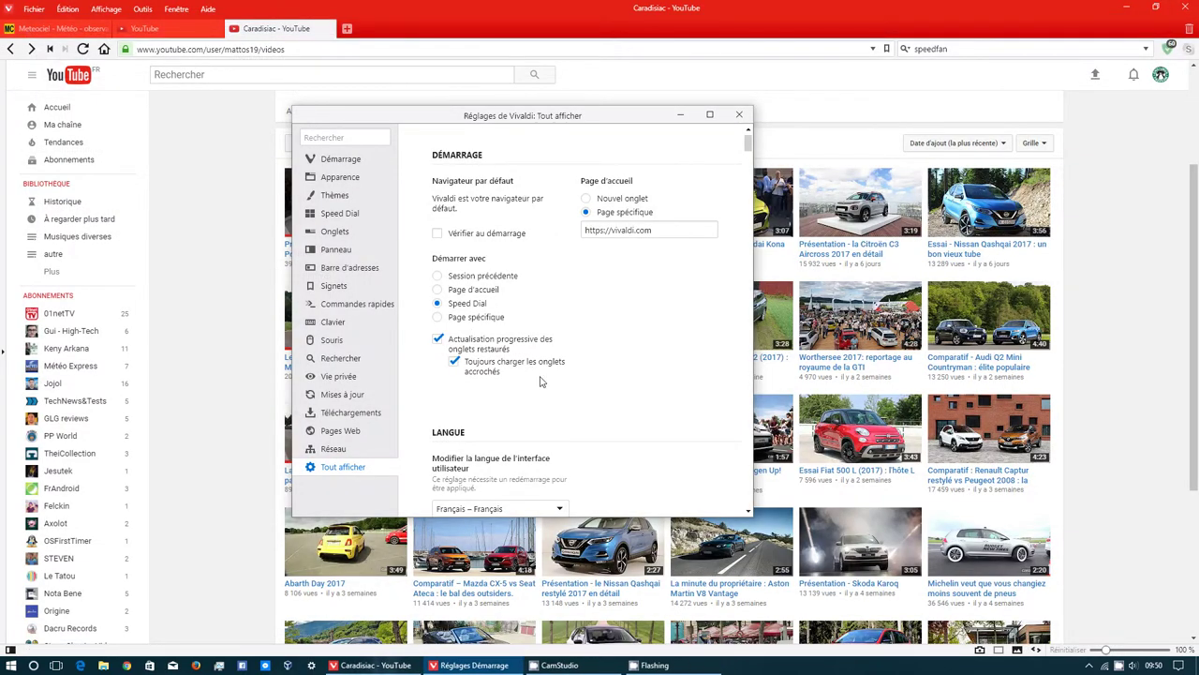
- Try the maximum contrast adjustment (Contraste maximal) for the interface colours and return it to Aucune modification
{"action": "left_click_drag", "start_coordinate": [530, 126], "coordinate": [579, 125]}
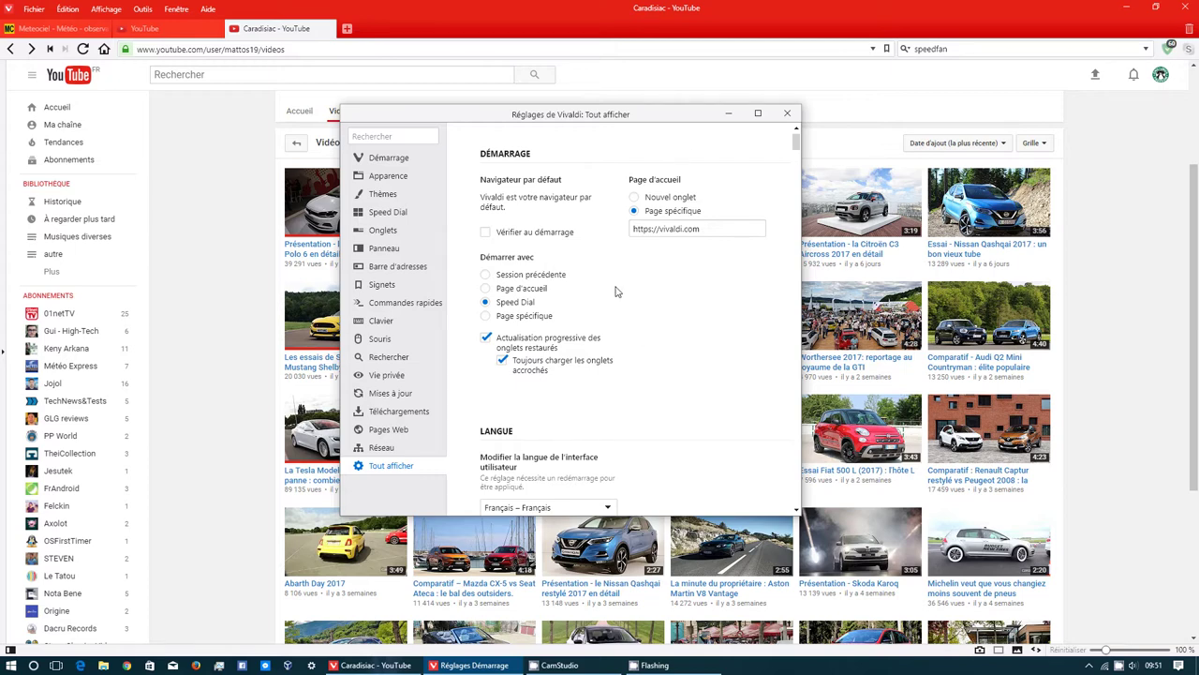
{"action": "scroll", "coordinate": [656, 264], "scroll_direction": "down", "scroll_amount": 2}
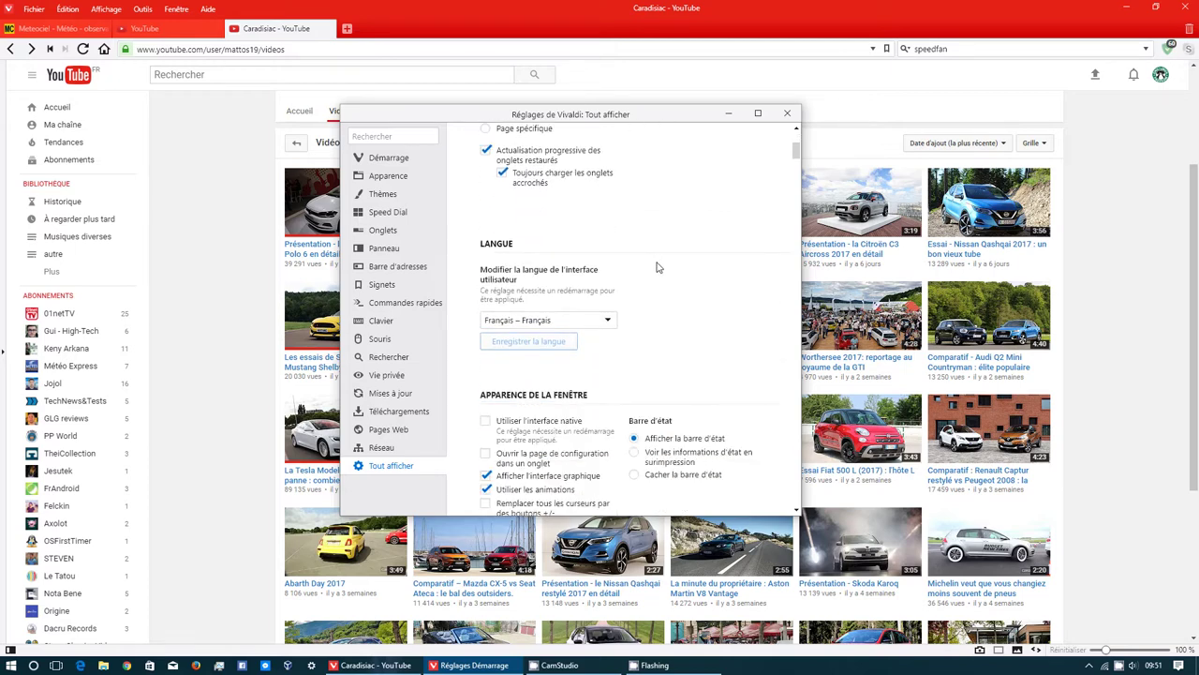
{"action": "scroll", "coordinate": [733, 298], "scroll_direction": "down", "scroll_amount": 2}
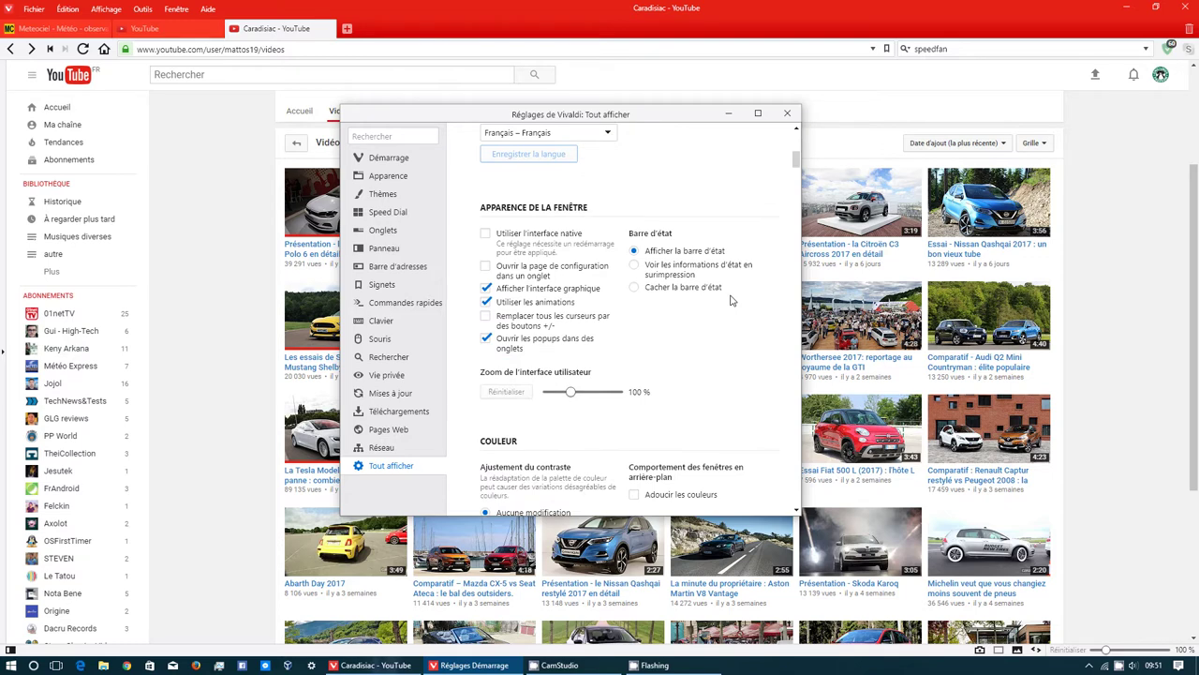
{"action": "scroll", "coordinate": [733, 300], "scroll_direction": "down", "scroll_amount": 1}
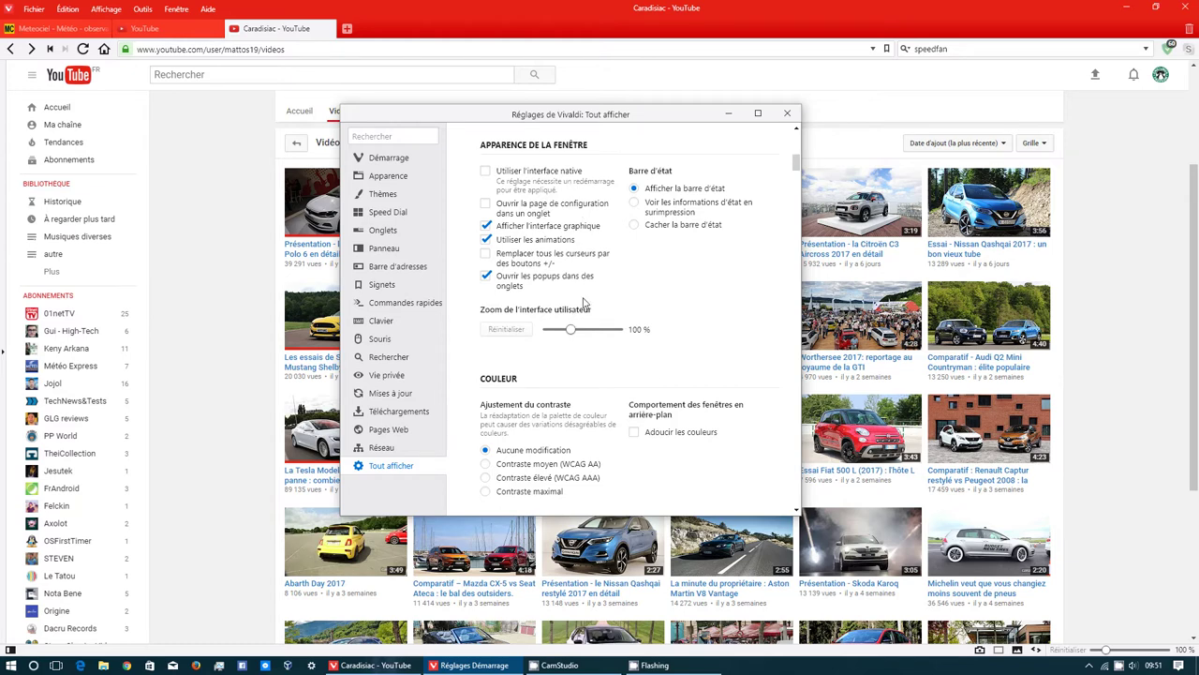
{"action": "scroll", "coordinate": [583, 302], "scroll_direction": "down", "scroll_amount": 3}
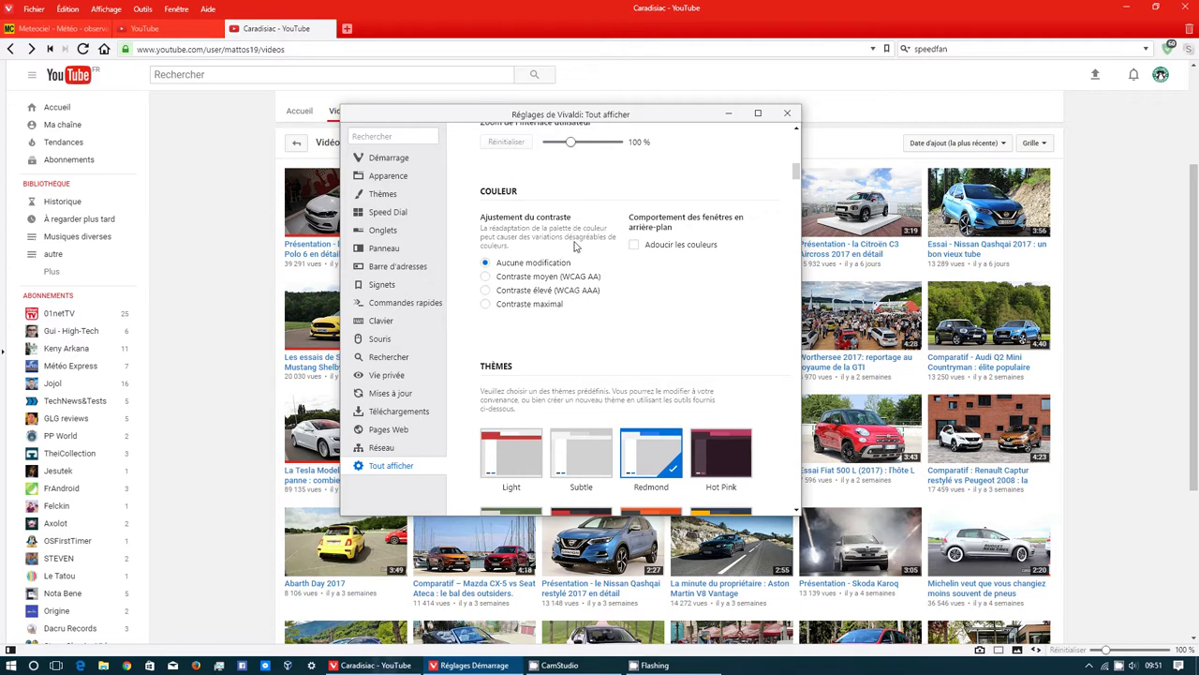
{"action": "left_click", "coordinate": [499, 309]}
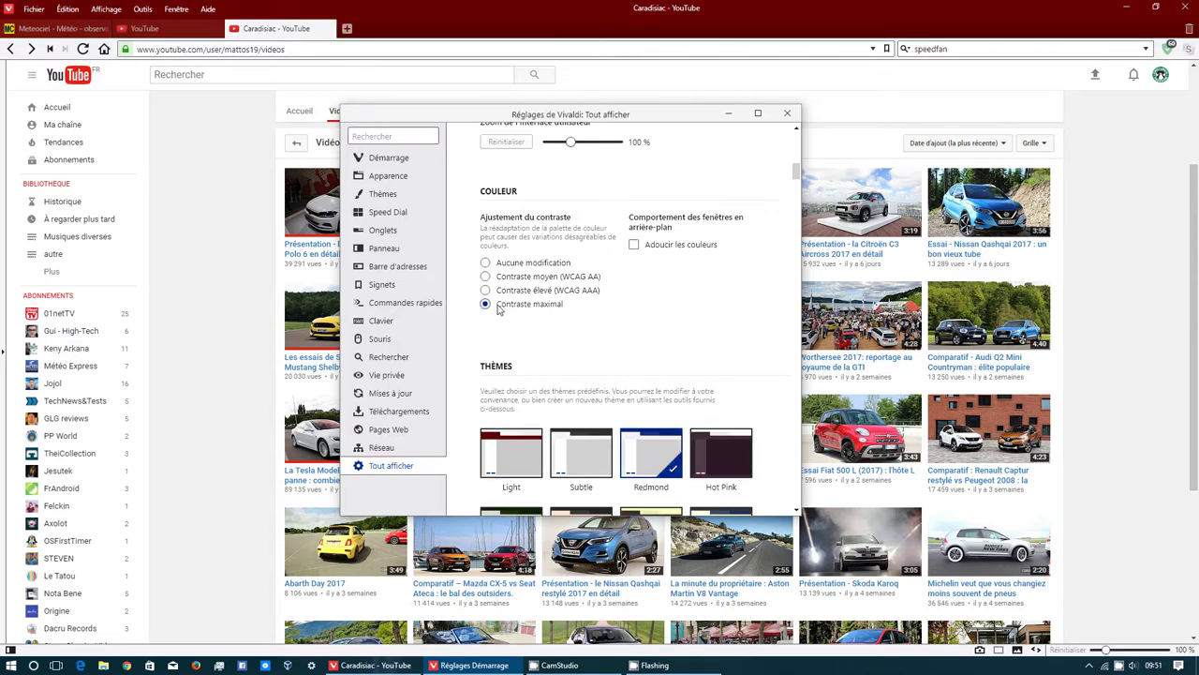
{"action": "left_click", "coordinate": [499, 264]}
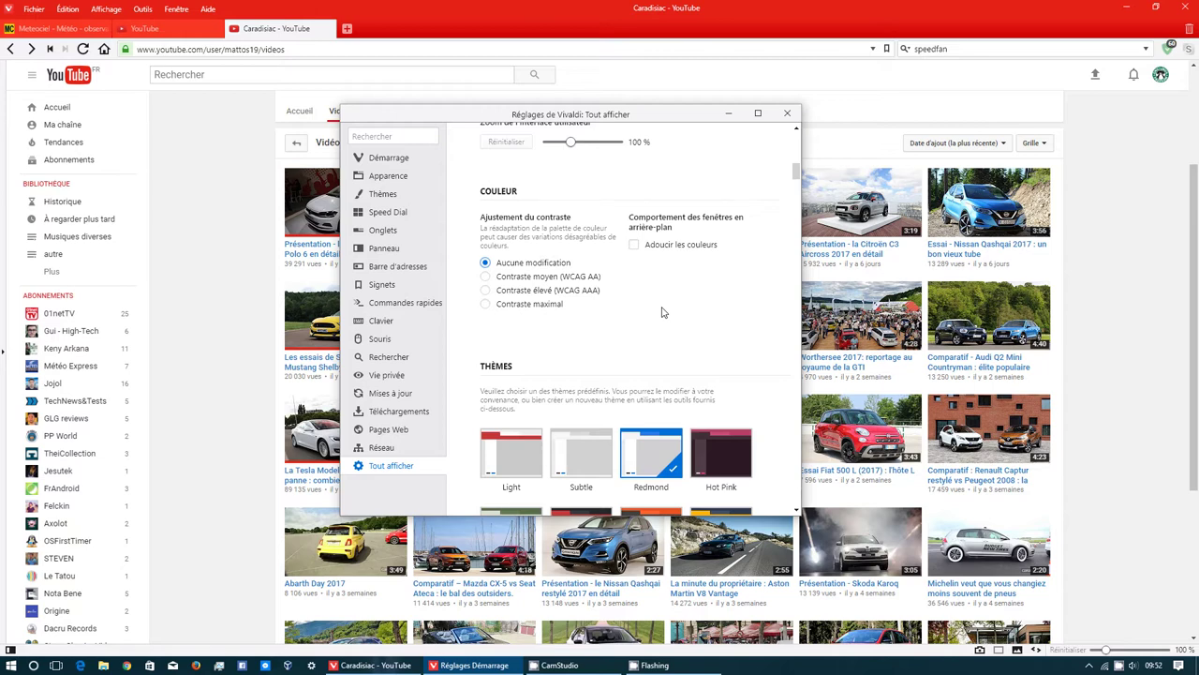
- Try the Light theme on the browser and reapply the Redmond theme
{"action": "scroll", "coordinate": [662, 312], "scroll_direction": "down", "scroll_amount": 2}
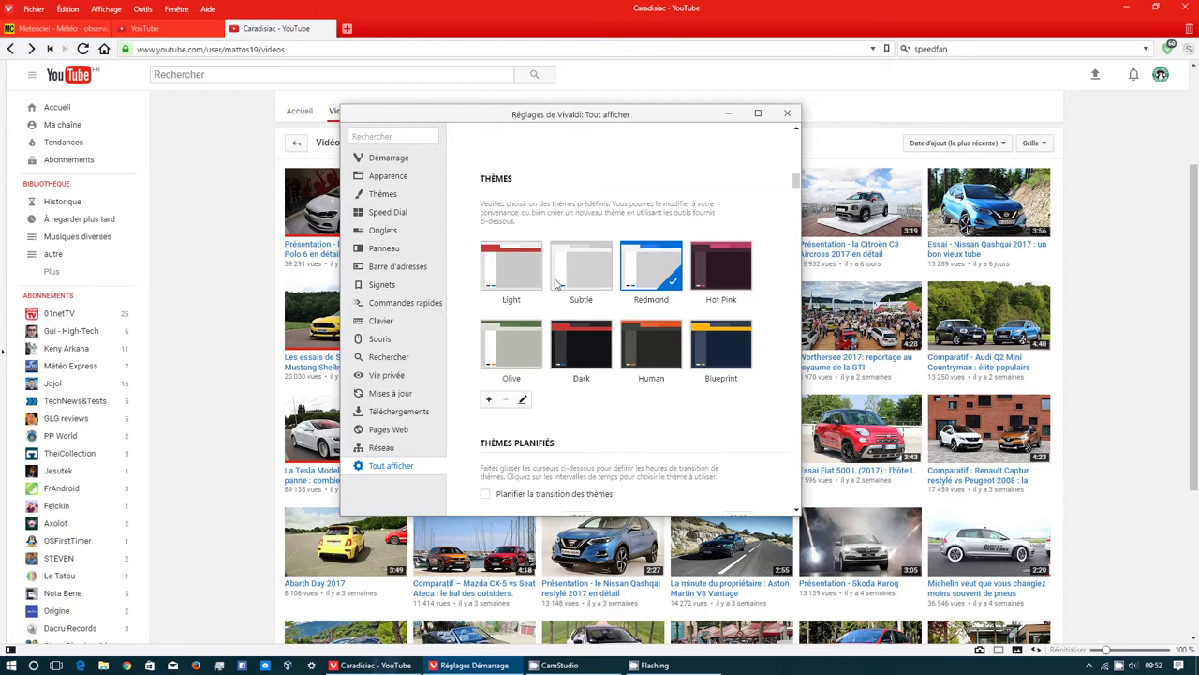
{"action": "left_click", "coordinate": [523, 274]}
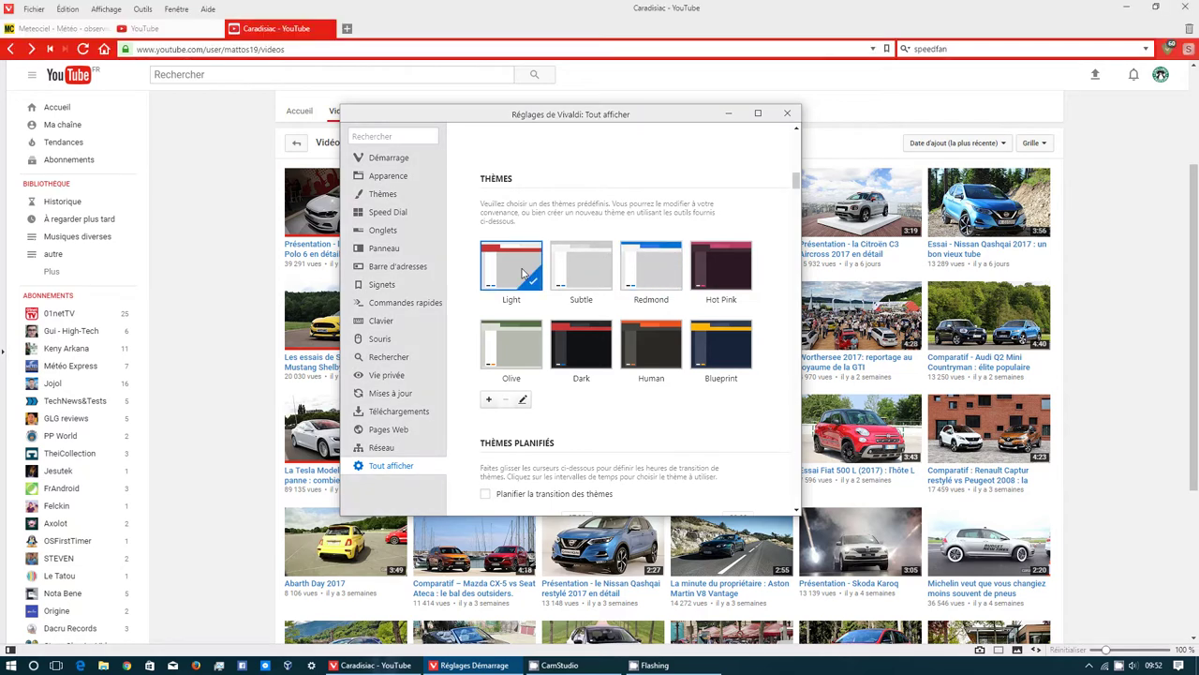
{"action": "left_click", "coordinate": [643, 270]}
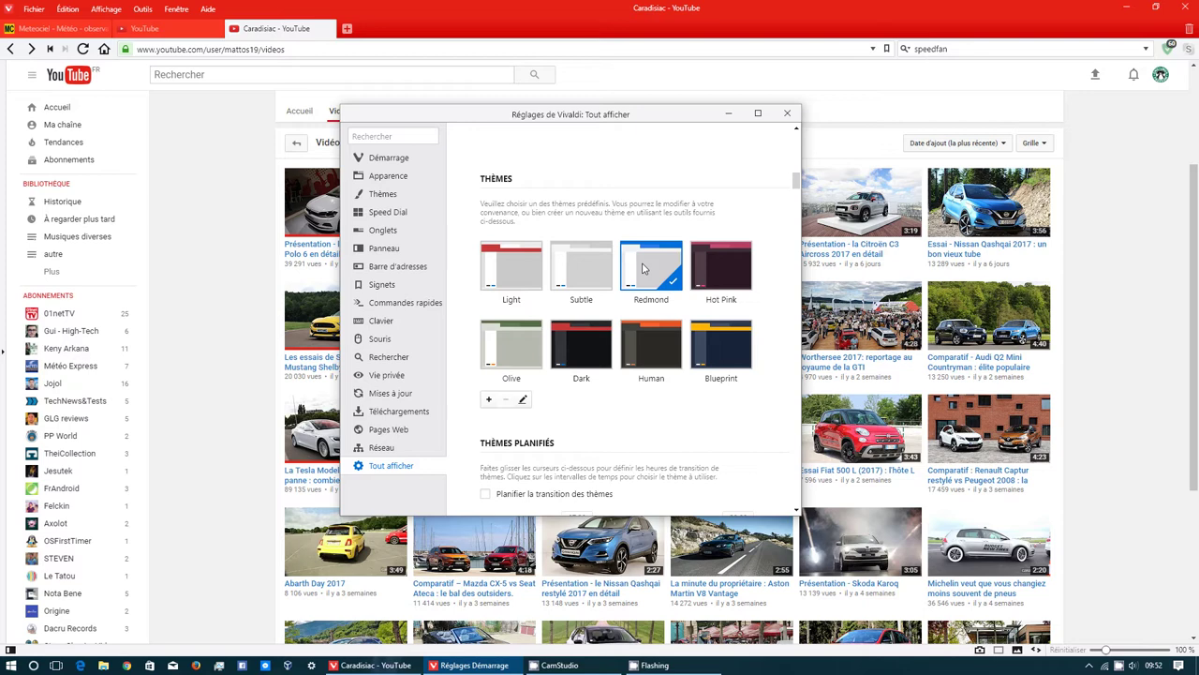
- Try the Bouton Vivaldi menu style, view the compact menu it provides, and restore the Menu horizontal style
{"action": "scroll", "coordinate": [643, 269], "scroll_direction": "down", "scroll_amount": 5}
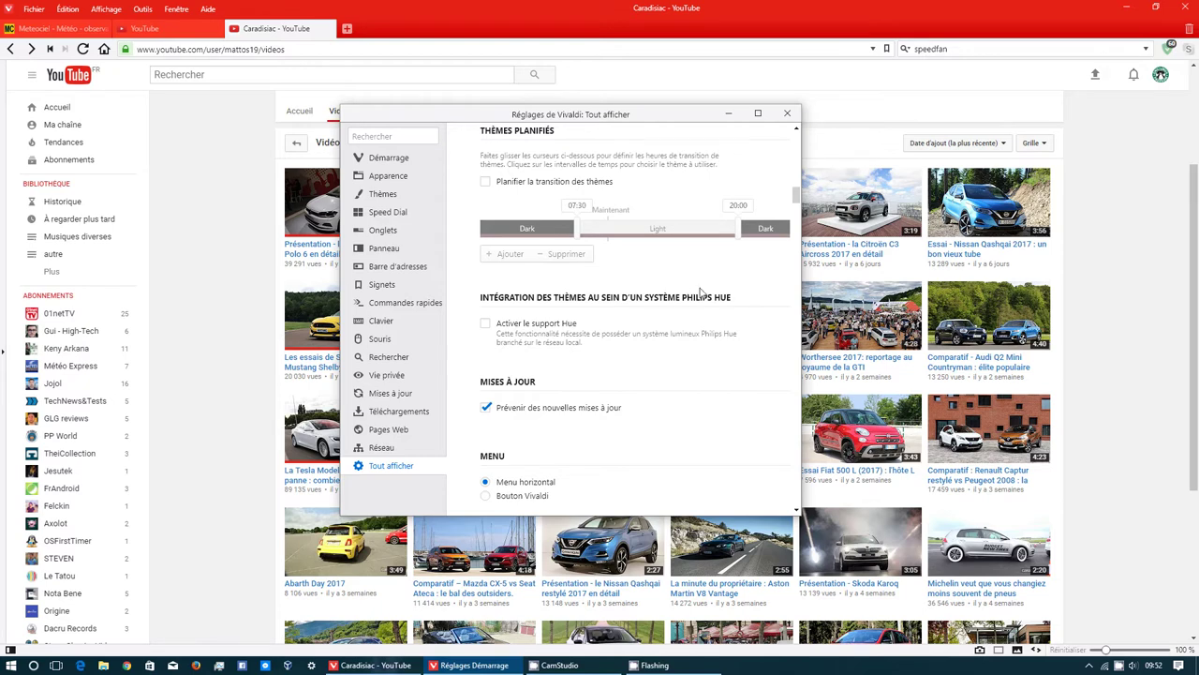
{"action": "scroll", "coordinate": [701, 295], "scroll_direction": "down", "scroll_amount": 3}
{"action": "scroll", "coordinate": [701, 296], "scroll_direction": "up", "scroll_amount": 1}
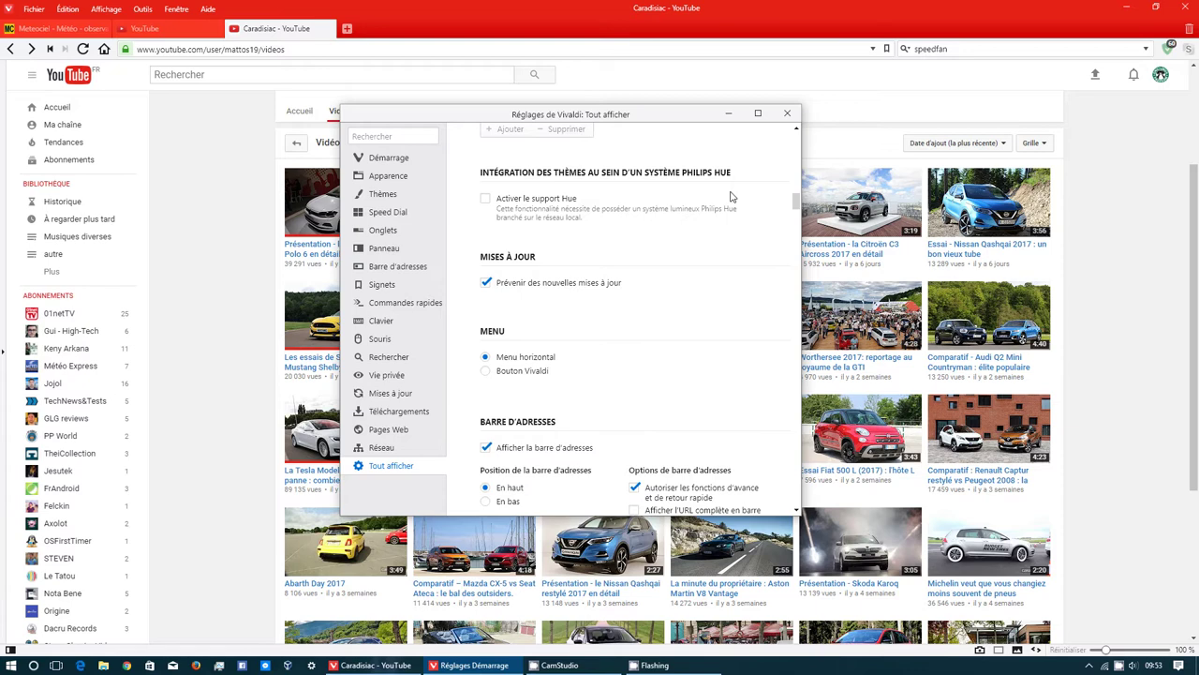
{"action": "scroll", "coordinate": [728, 229], "scroll_direction": "down", "scroll_amount": 1}
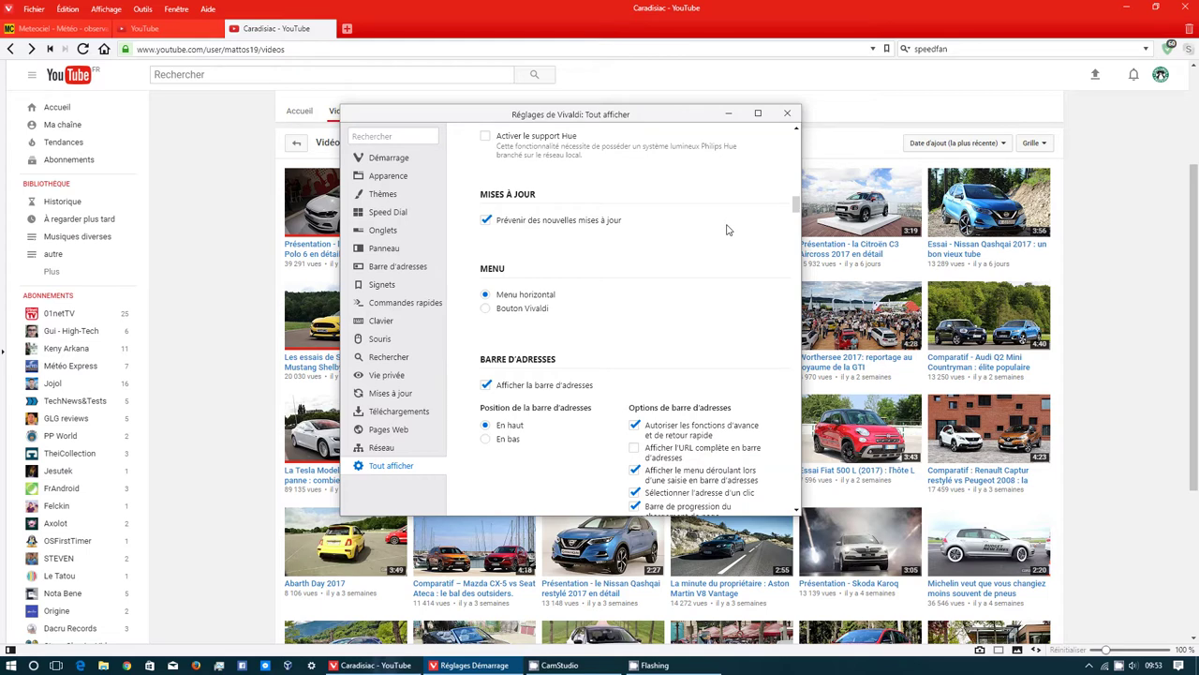
{"action": "scroll", "coordinate": [699, 259], "scroll_direction": "down", "scroll_amount": 1}
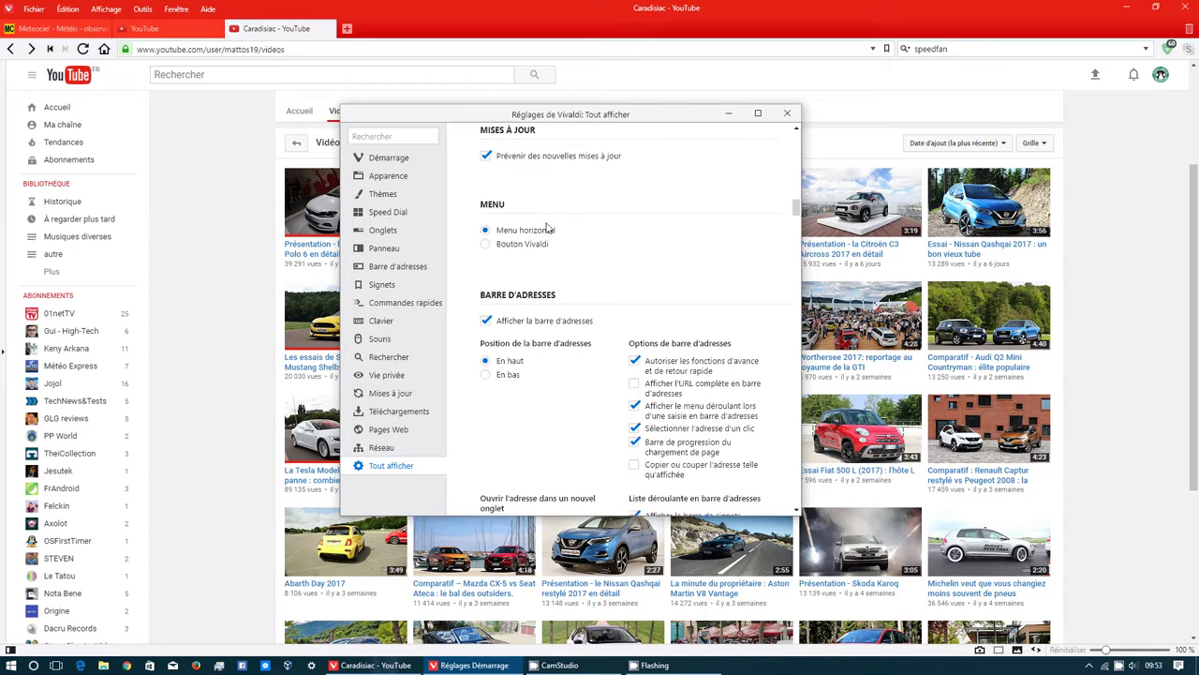
{"action": "scroll", "coordinate": [549, 228], "scroll_direction": "down", "scroll_amount": 1}
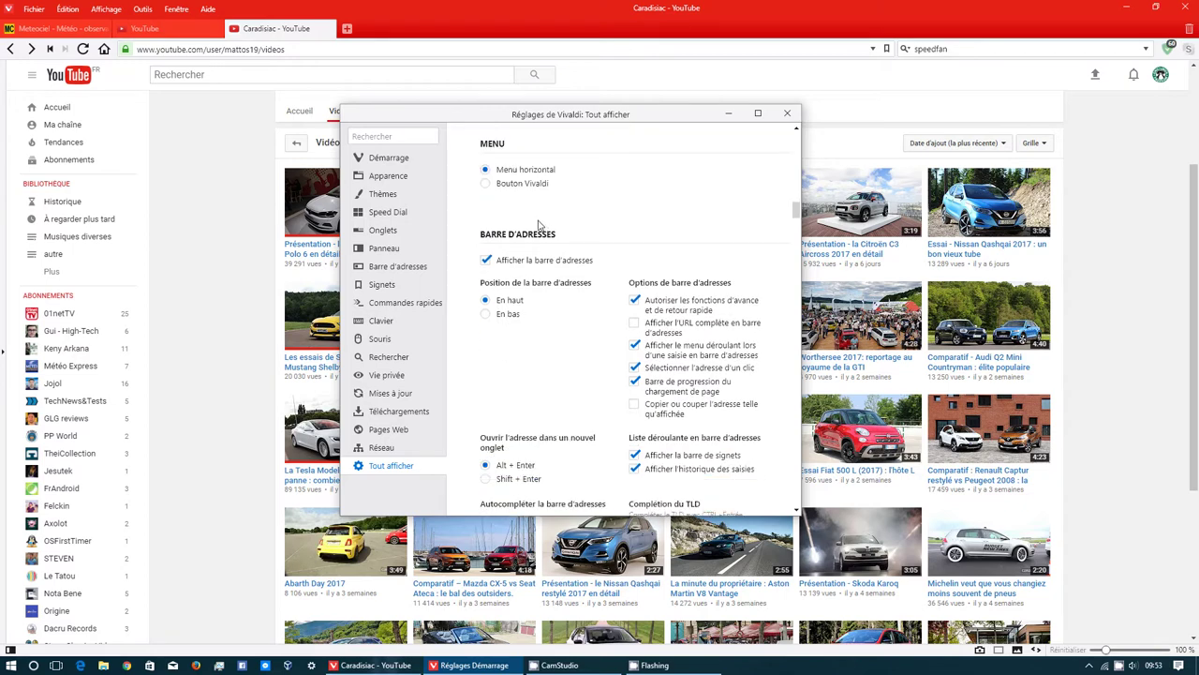
{"action": "left_click", "coordinate": [502, 185]}
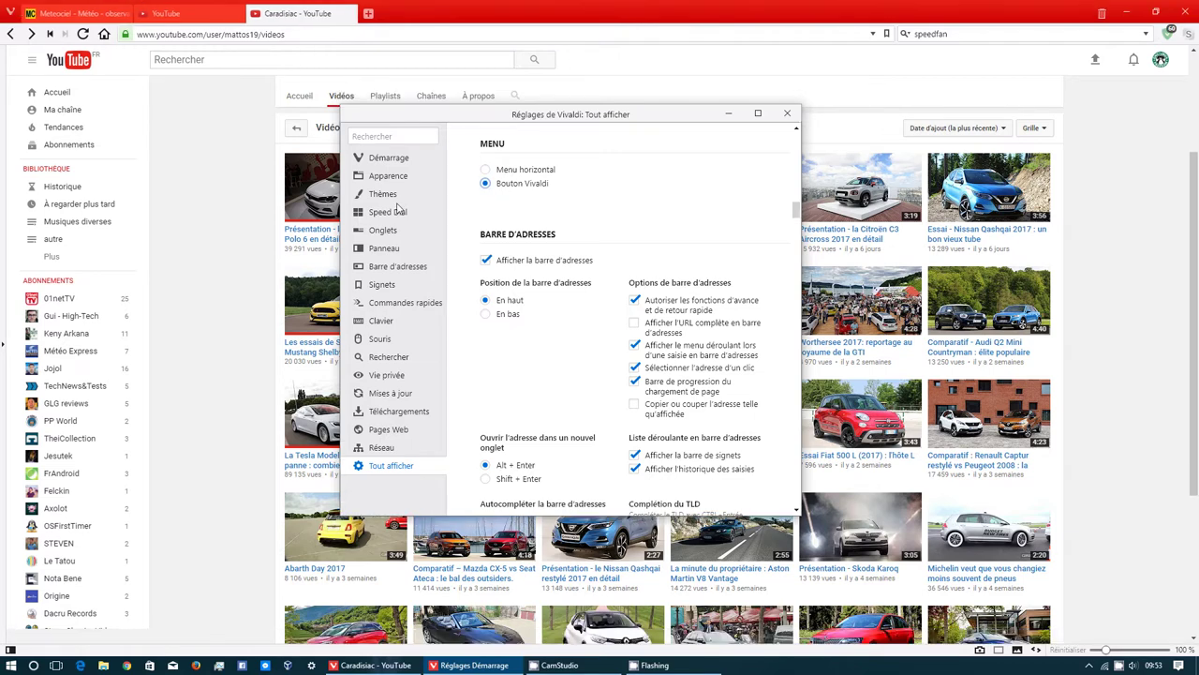
{"action": "left_click", "coordinate": [8, 12]}
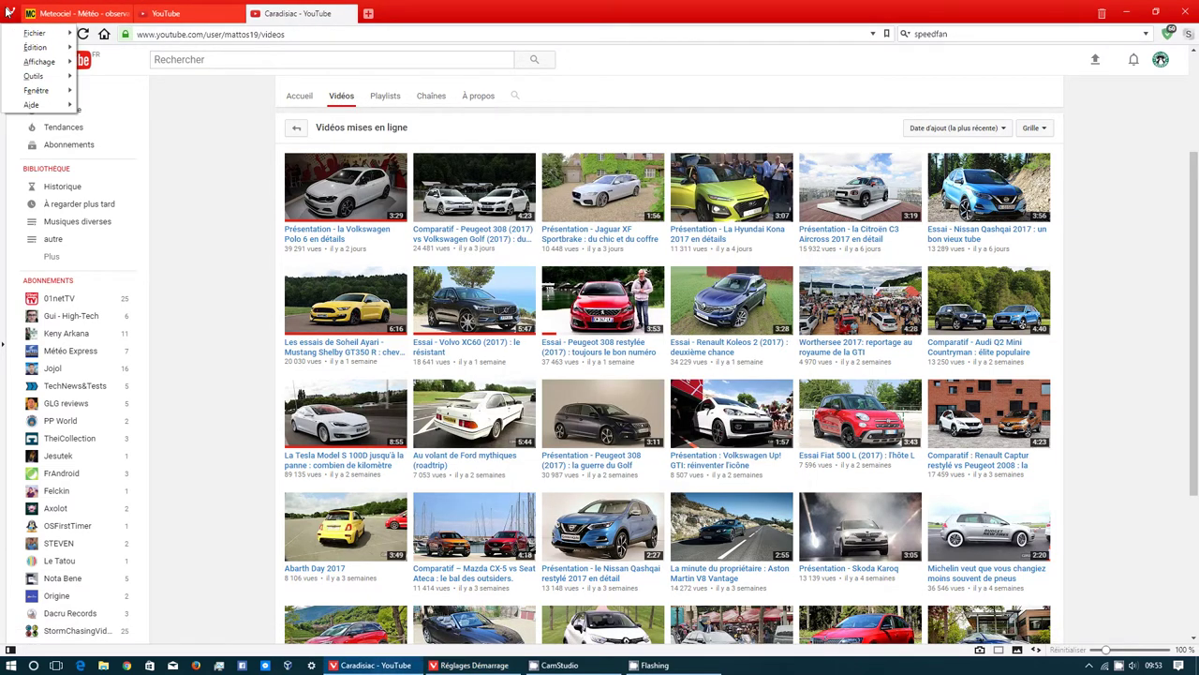
{"action": "left_click", "coordinate": [473, 665]}
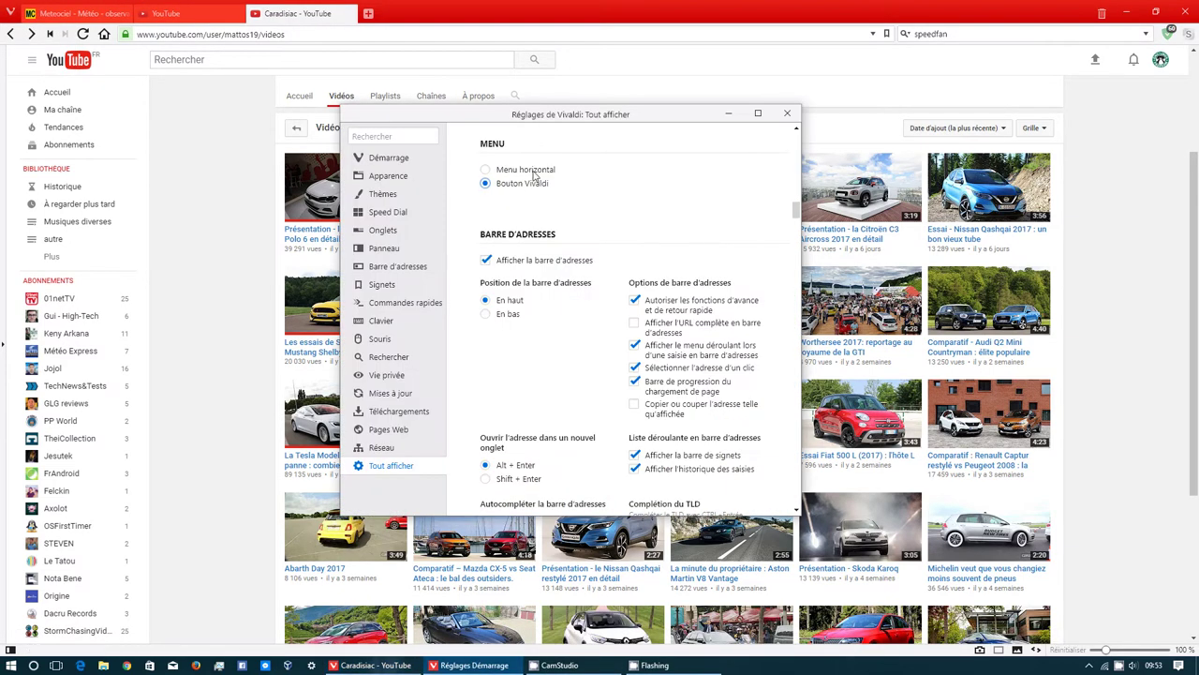
{"action": "left_click", "coordinate": [530, 171]}
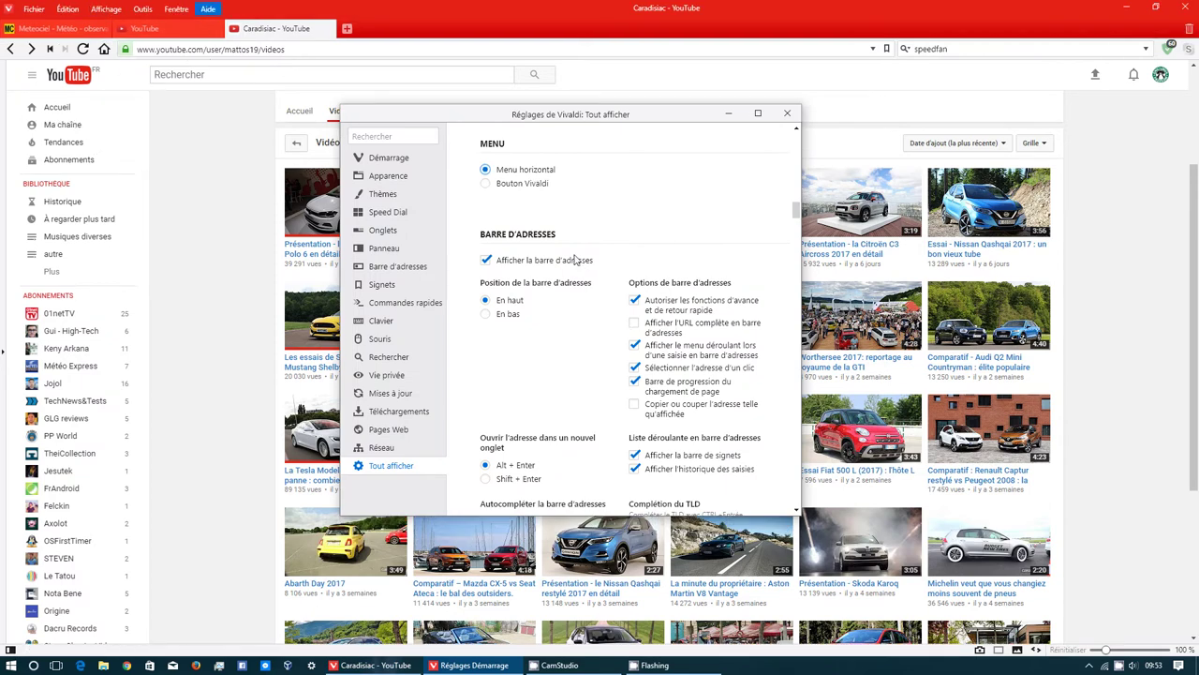
- Try the address bar position En bas and set it back to En haut
{"action": "scroll", "coordinate": [611, 318], "scroll_direction": "down", "scroll_amount": 1}
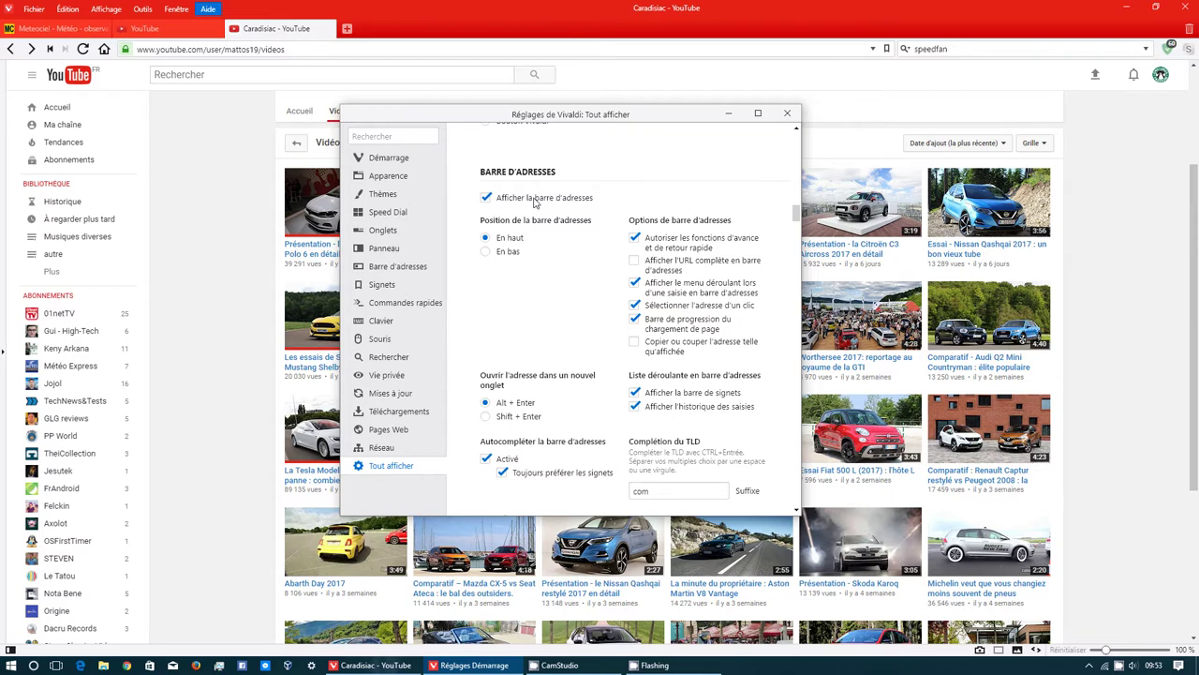
{"action": "left_click", "coordinate": [509, 252]}
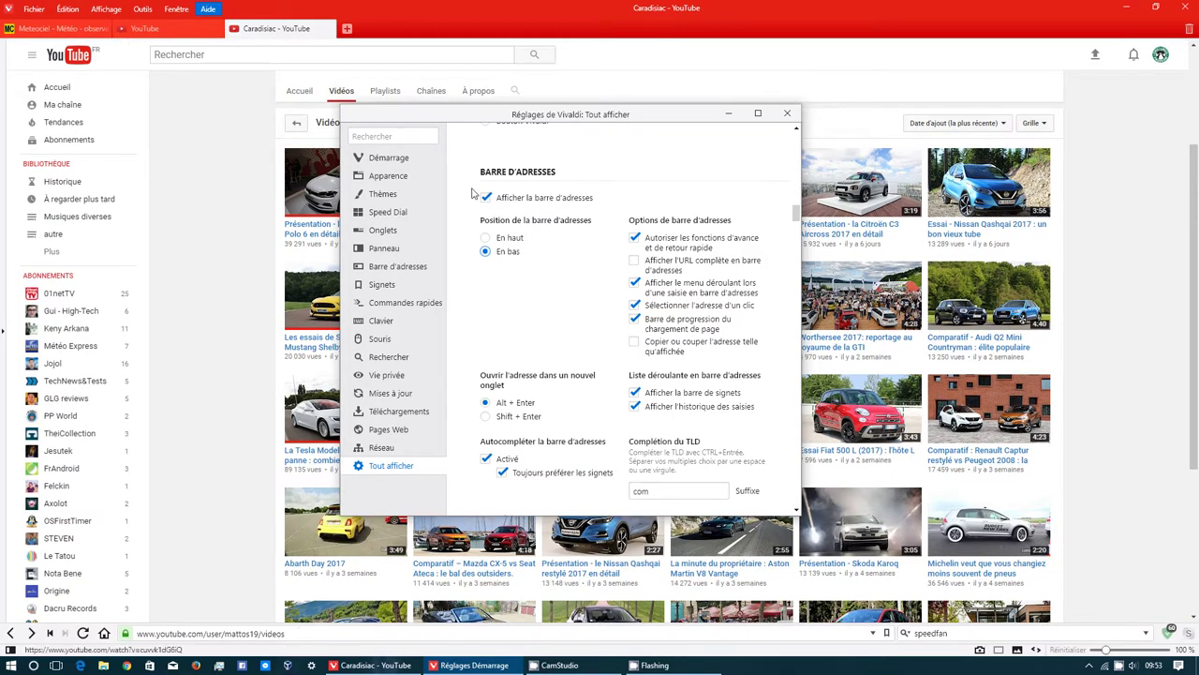
{"action": "left_click", "coordinate": [503, 240]}
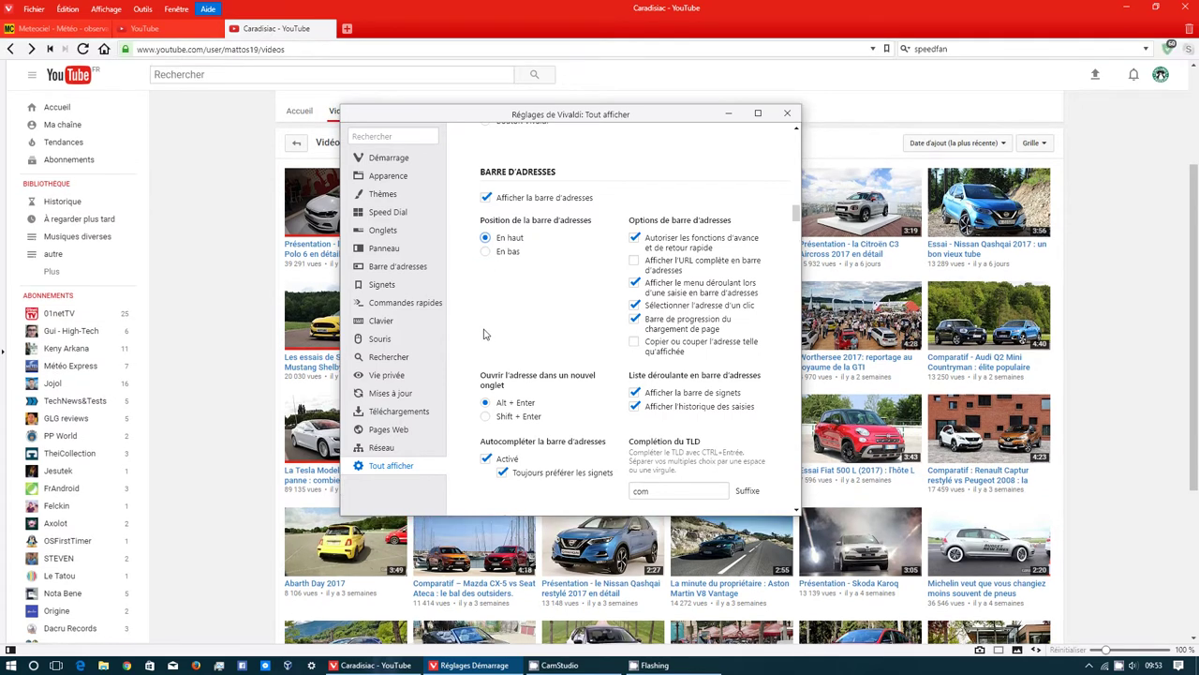
{"action": "scroll", "coordinate": [557, 299], "scroll_direction": "down", "scroll_amount": 5}
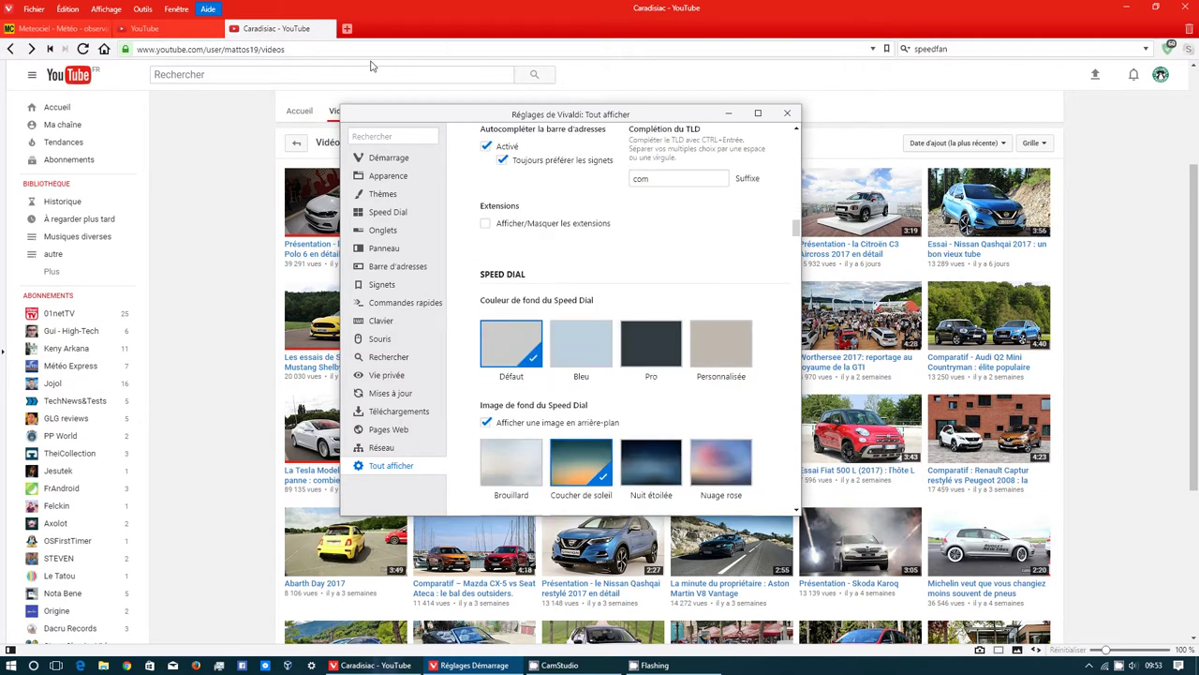
- Open a new Speed Dial tab and set the Speed Dial background colour to Bleu in the settings
{"action": "left_click", "coordinate": [346, 31]}
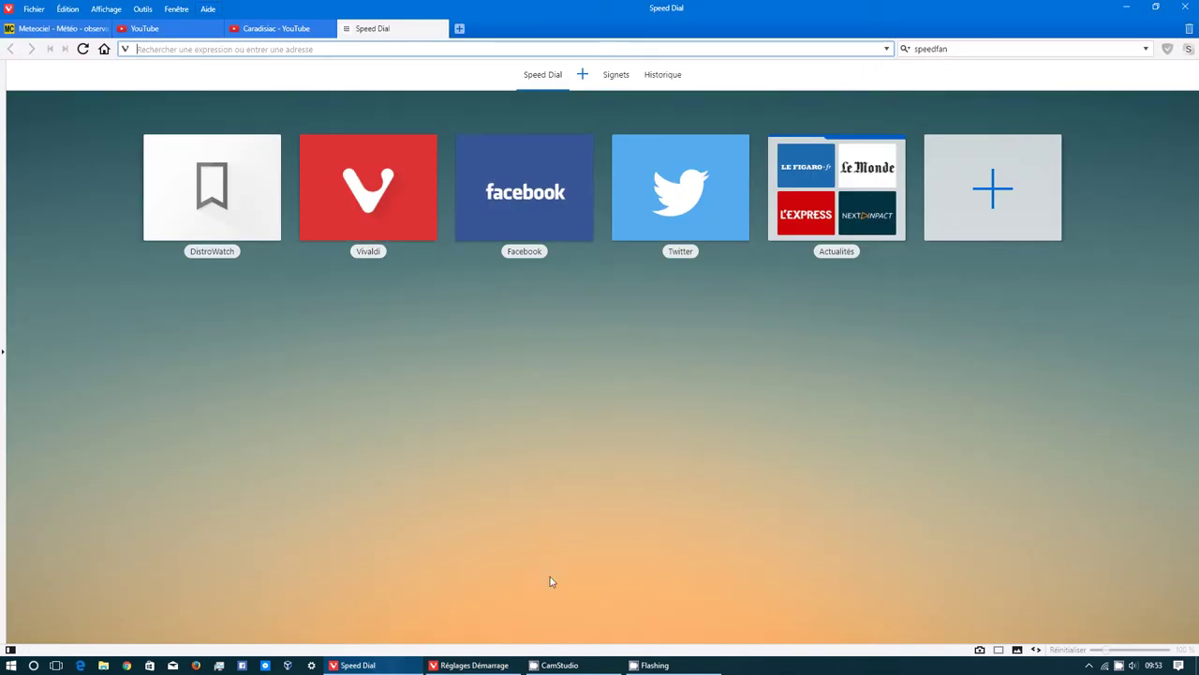
{"action": "left_click", "coordinate": [497, 664]}
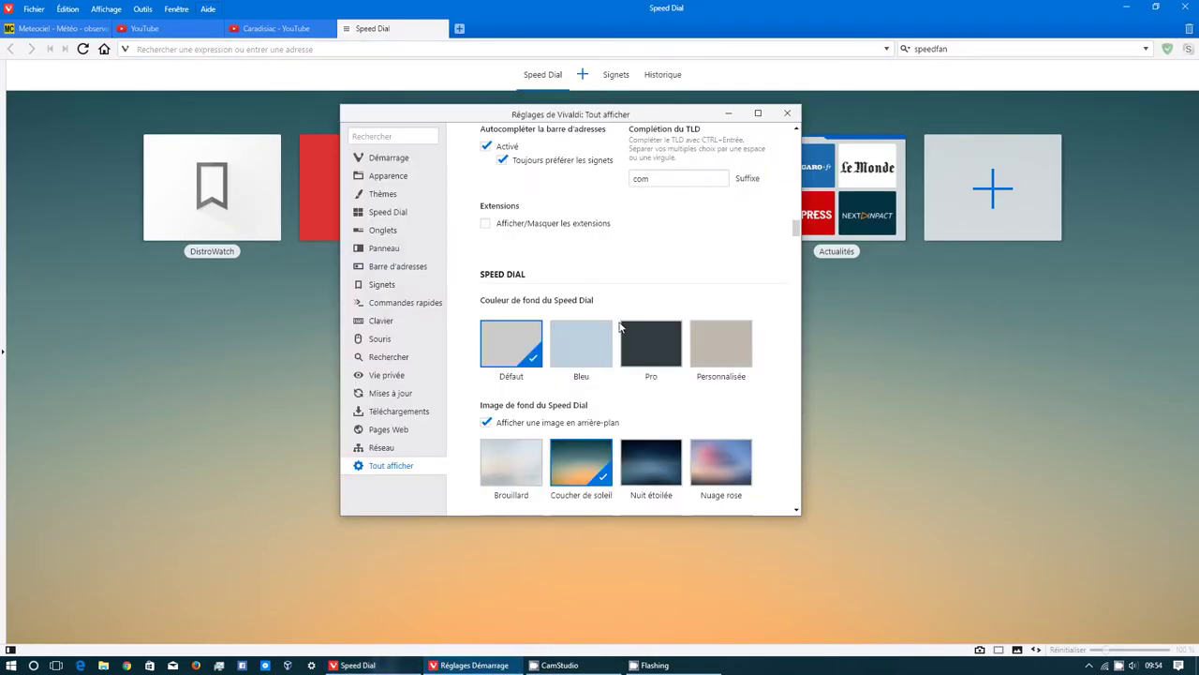
{"action": "left_click", "coordinate": [592, 342]}
- Try the Nuit étoilée, Brouillard and Nuage rose Speed Dial background images, and apply Coucher de soleil with the settings window moved aside
{"action": "left_click", "coordinate": [664, 463]}
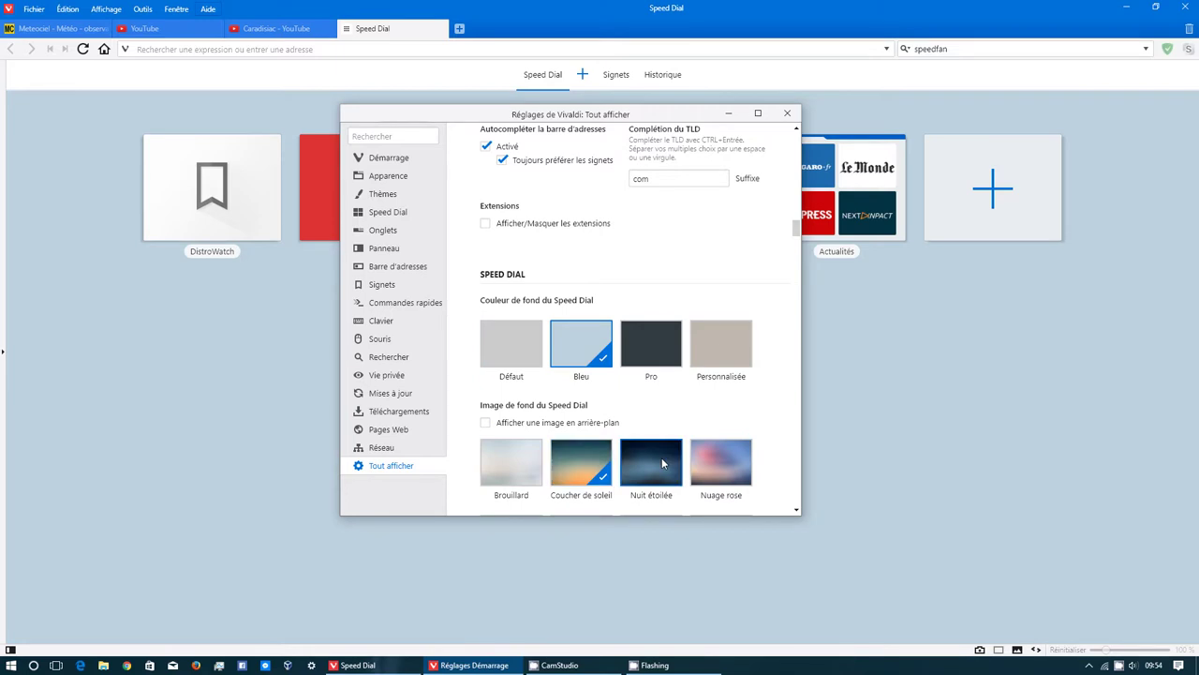
{"action": "left_click", "coordinate": [537, 464]}
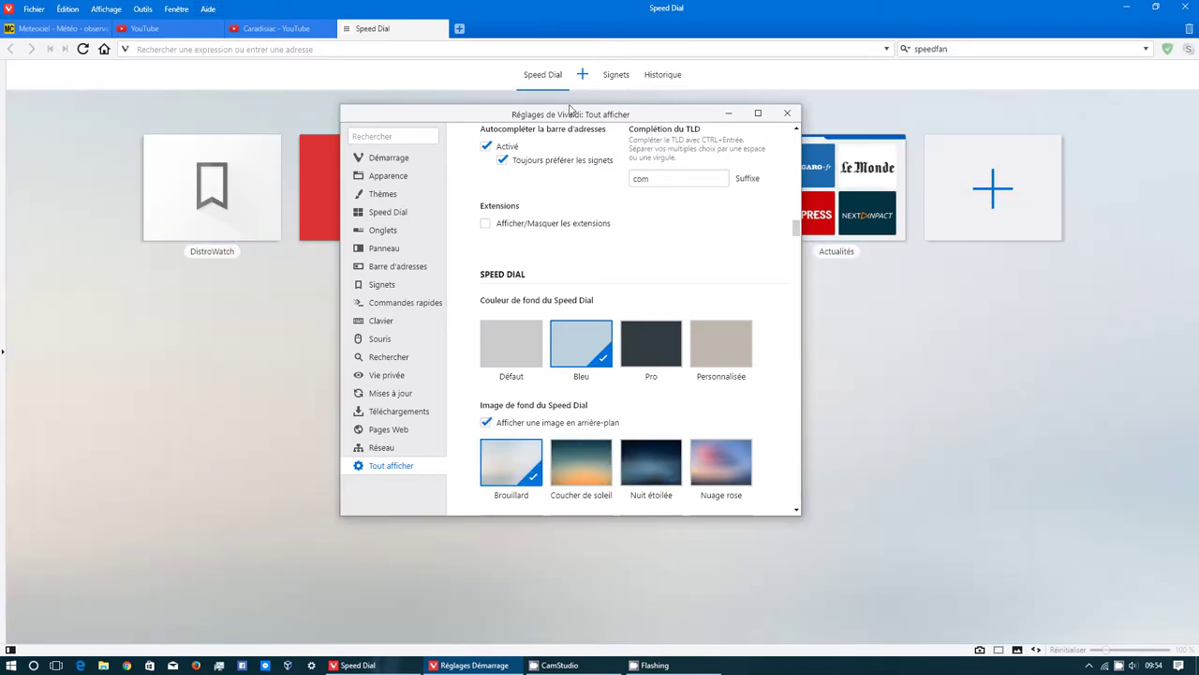
{"action": "left_click_drag", "start_coordinate": [571, 113], "coordinate": [752, 135]}
{"action": "left_click_drag", "start_coordinate": [859, 160], "coordinate": [928, 178]}
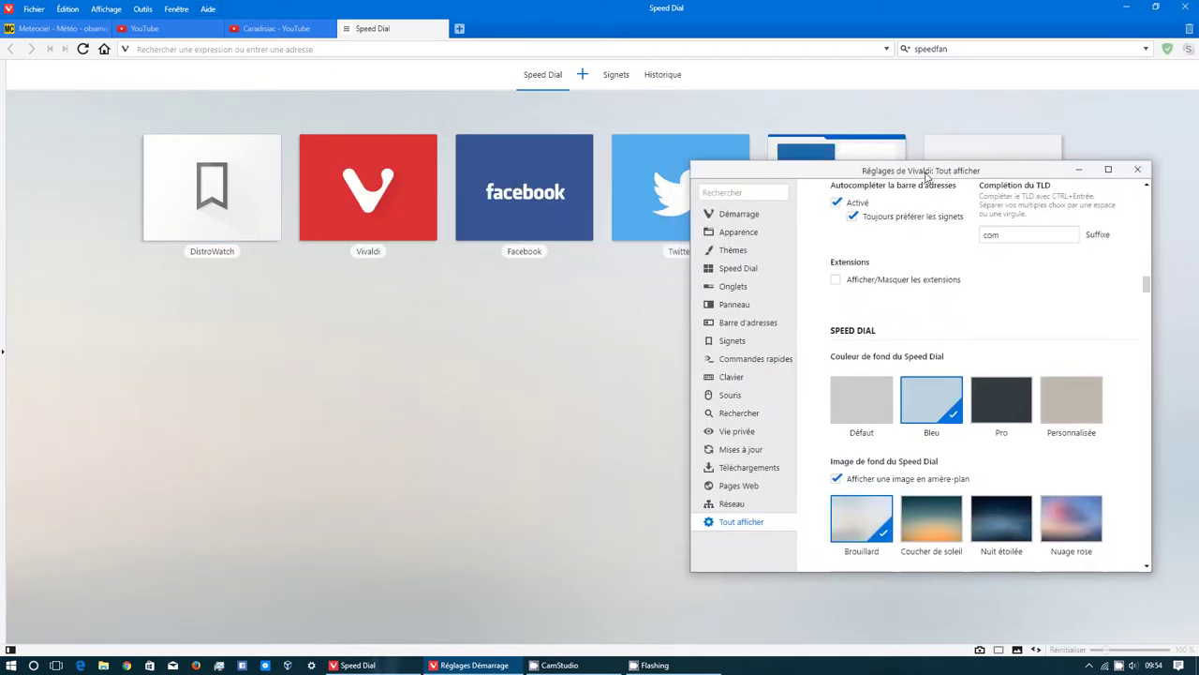
{"action": "left_click", "coordinate": [1064, 522]}
{"action": "left_click", "coordinate": [937, 525]}
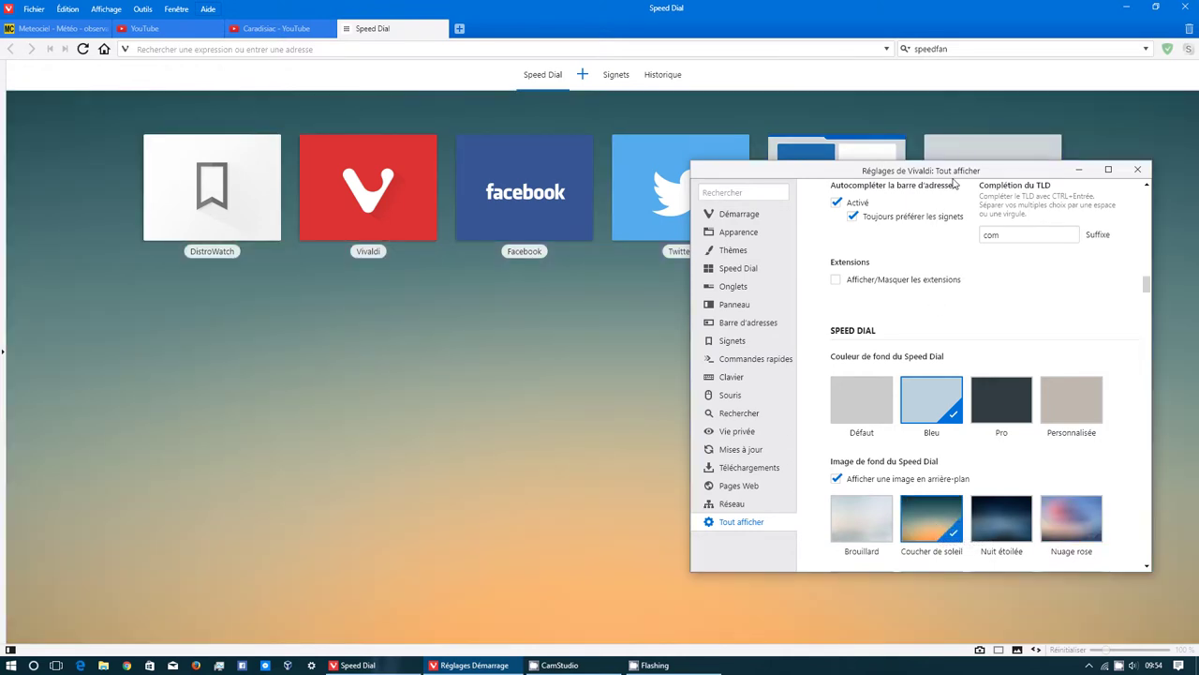
{"action": "left_click_drag", "start_coordinate": [922, 173], "coordinate": [661, 174]}
- Set the maximum number of Speed Dial columns (Nombre maxi de colonnes) to 12
{"action": "scroll", "coordinate": [755, 431], "scroll_direction": "down", "scroll_amount": 5}
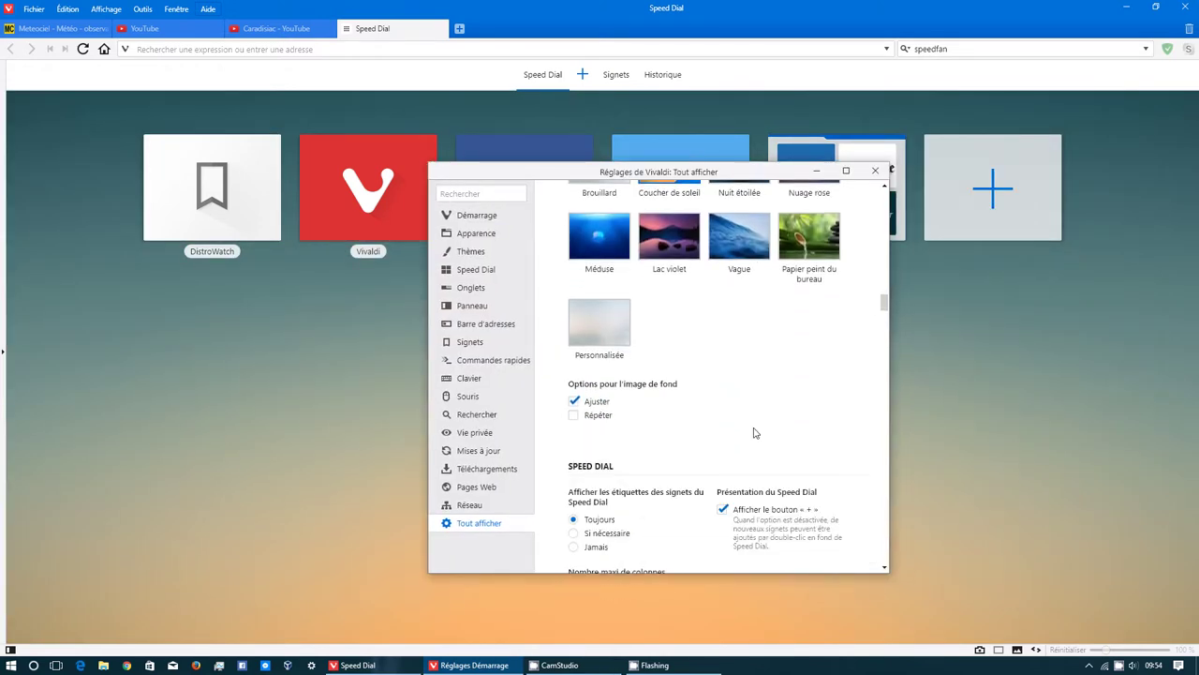
{"action": "scroll", "coordinate": [755, 434], "scroll_direction": "down", "scroll_amount": 1}
{"action": "scroll", "coordinate": [721, 443], "scroll_direction": "up", "scroll_amount": 1}
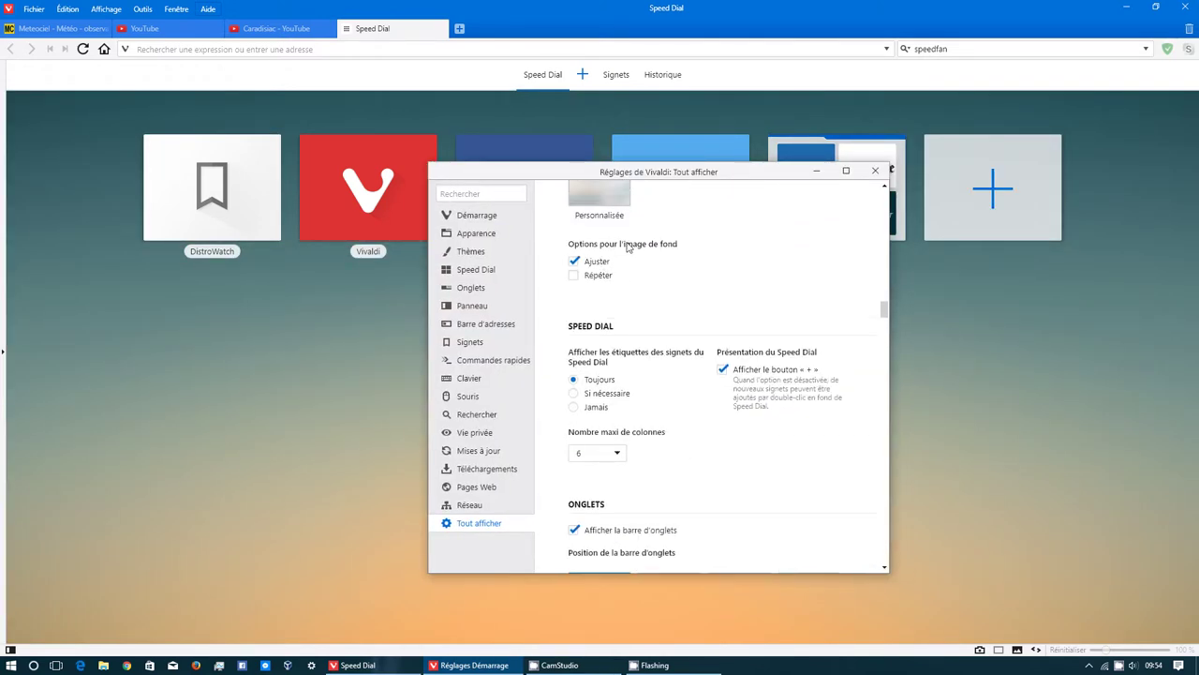
{"action": "scroll", "coordinate": [643, 338], "scroll_direction": "down", "scroll_amount": 2}
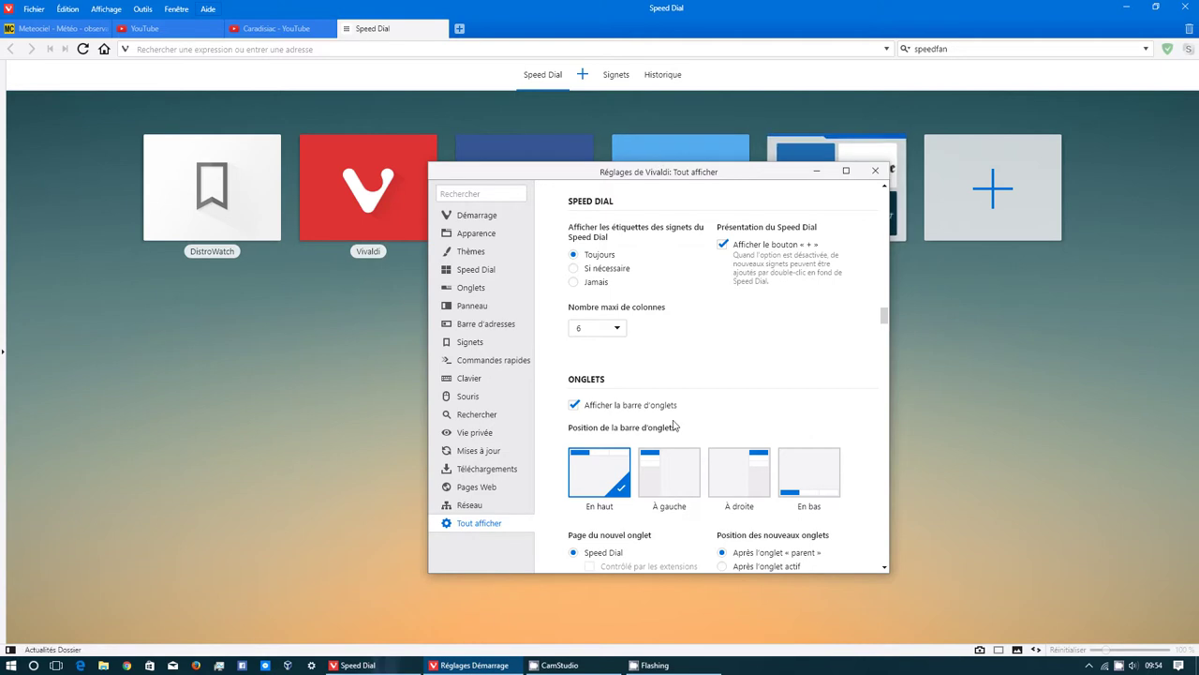
{"action": "left_click", "coordinate": [616, 327]}
{"action": "left_click", "coordinate": [595, 444]}
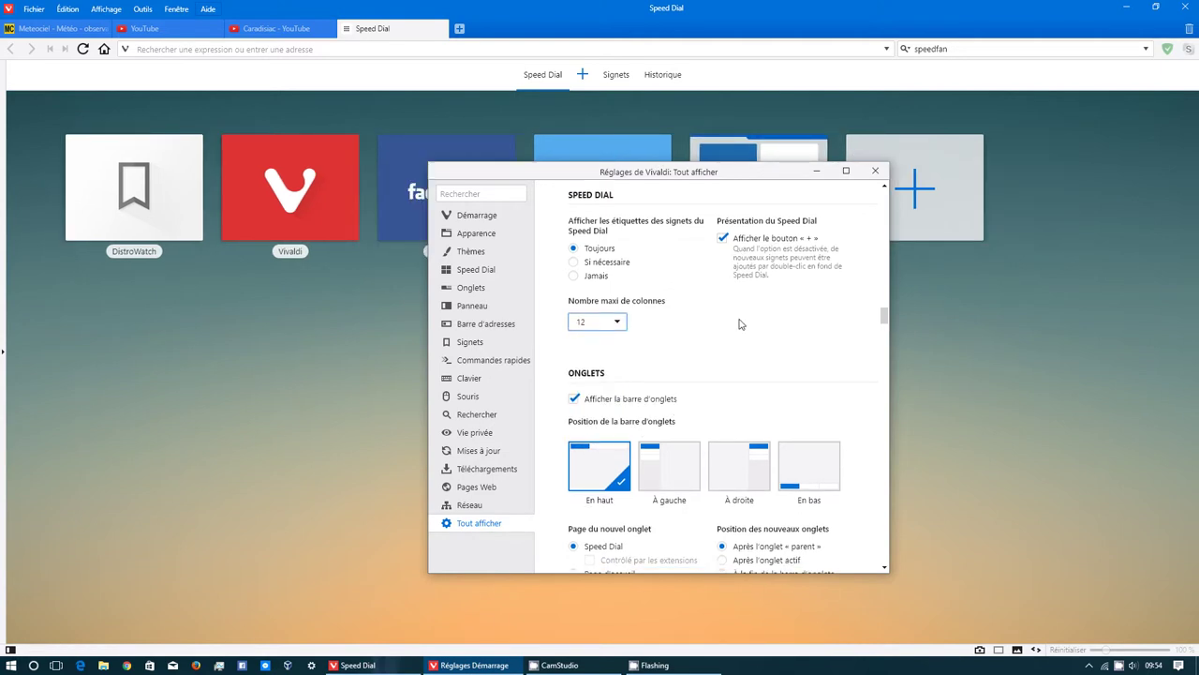
- Try the tab bar positions À gauche, À droite and En bas, and return the tab bar to En haut
{"action": "scroll", "coordinate": [740, 323], "scroll_direction": "down", "scroll_amount": 3}
{"action": "scroll", "coordinate": [739, 322], "scroll_direction": "up", "scroll_amount": 1}
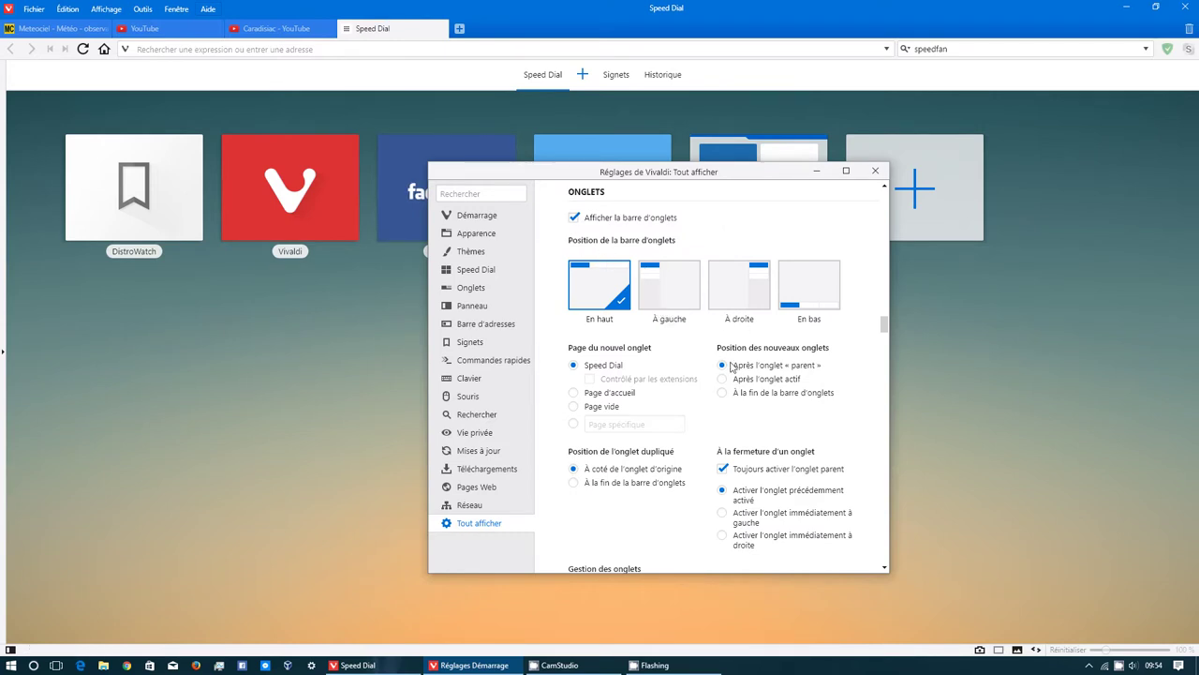
{"action": "left_click", "coordinate": [665, 297]}
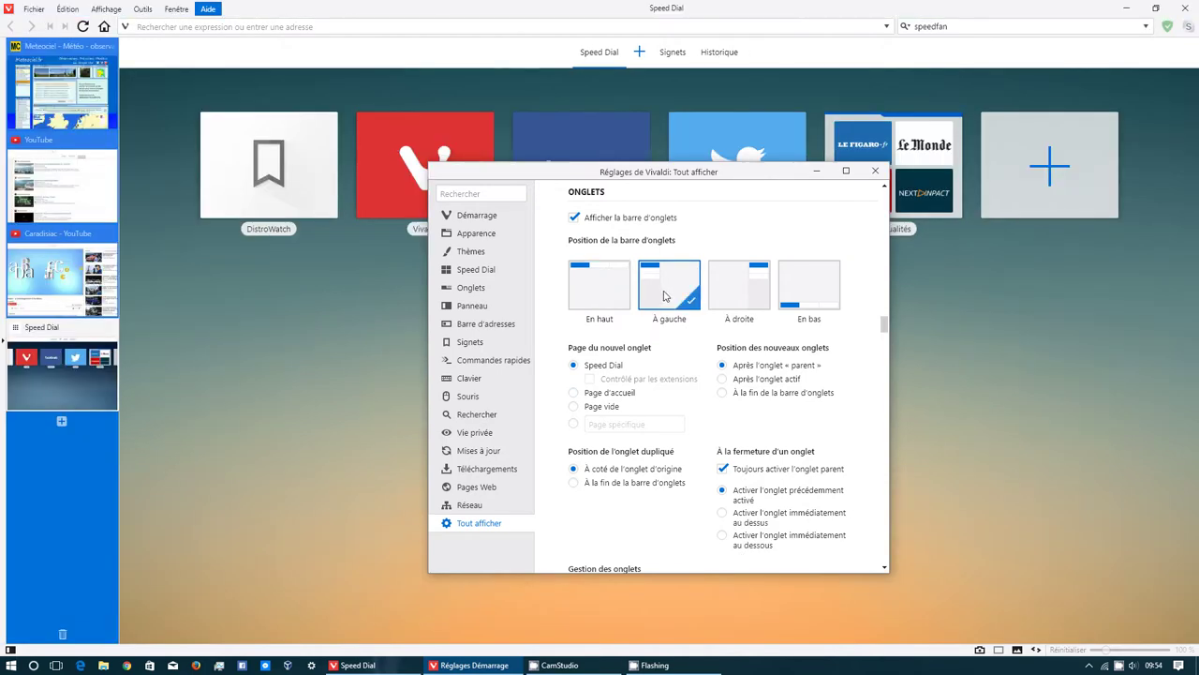
{"action": "left_click", "coordinate": [726, 296]}
{"action": "left_click", "coordinate": [614, 295]}
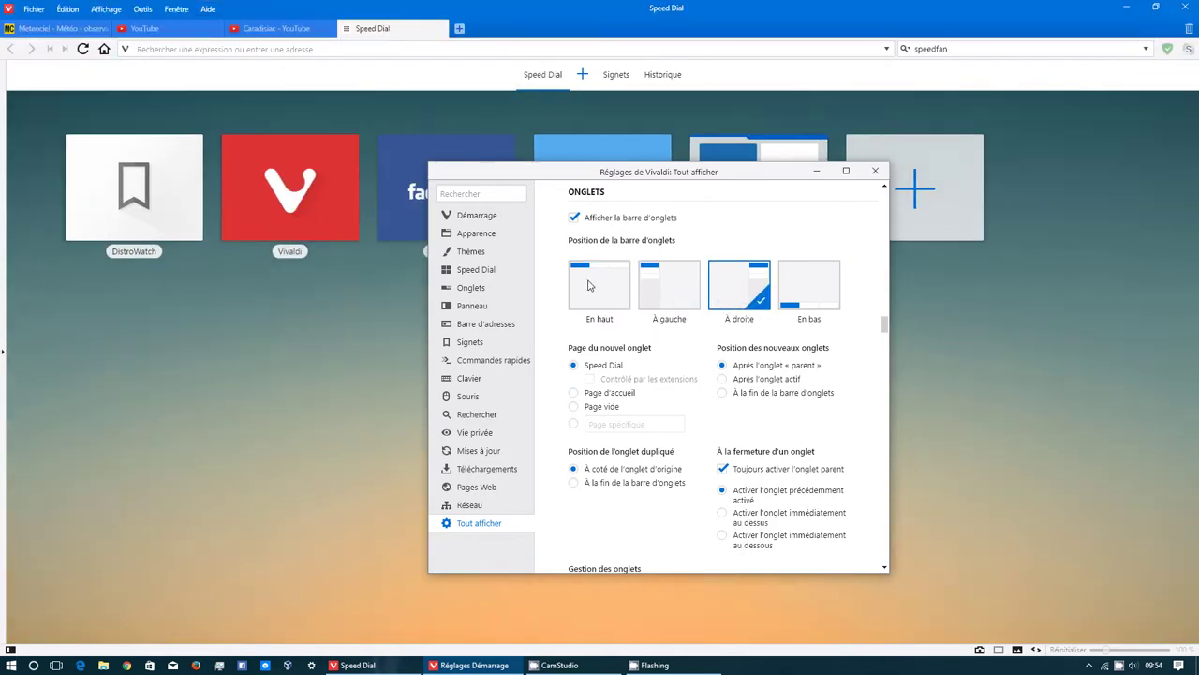
{"action": "scroll", "coordinate": [666, 334], "scroll_direction": "down", "scroll_amount": 3}
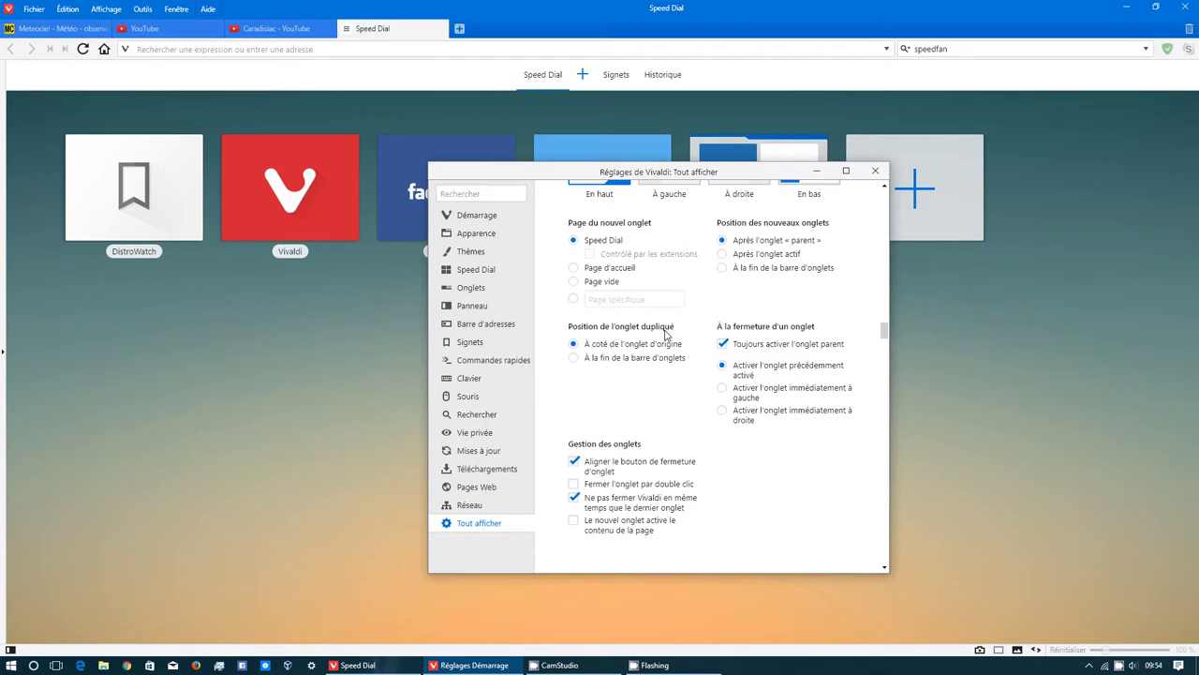
{"action": "scroll", "coordinate": [666, 335], "scroll_direction": "up", "scroll_amount": 2}
{"action": "left_click", "coordinate": [795, 234]}
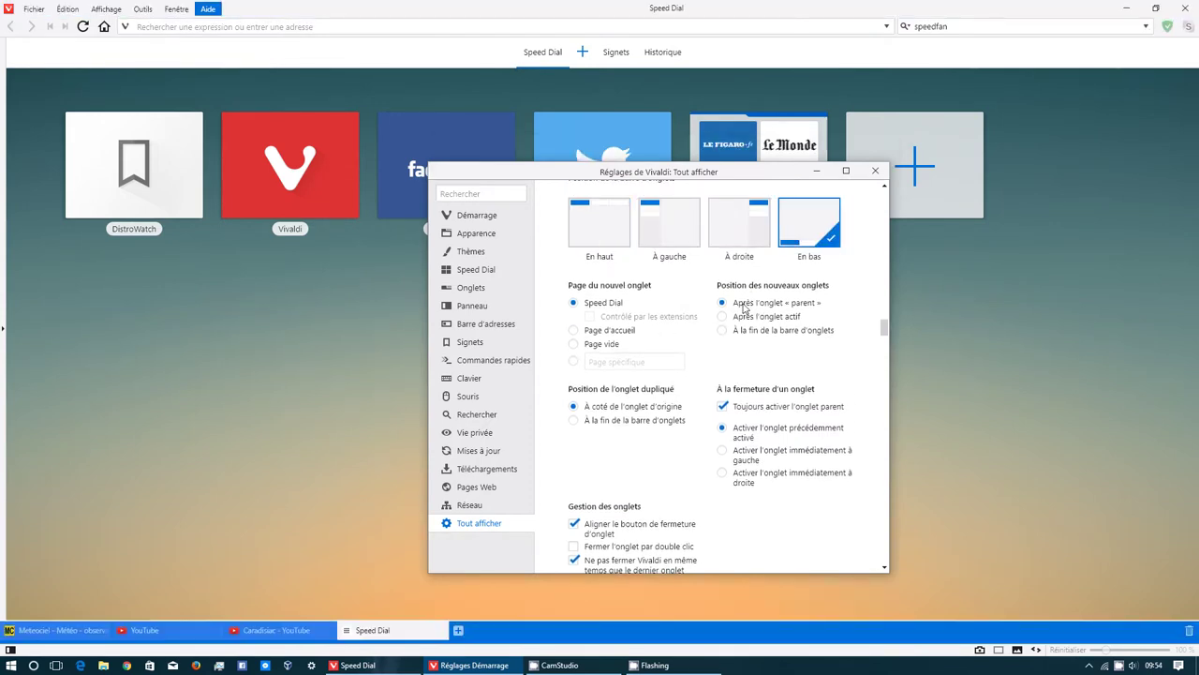
{"action": "left_click", "coordinate": [590, 234]}
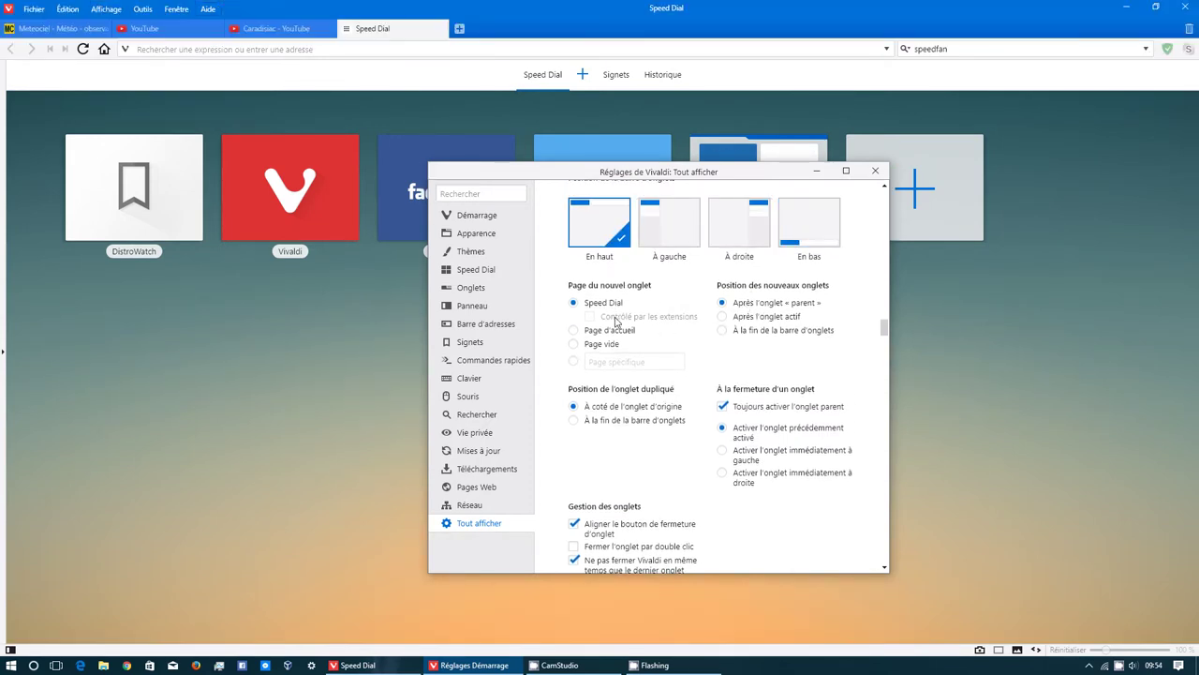
- Try the side panel position À droite with the panel opened, set it back to À gauche, and hide the panel
{"action": "scroll", "coordinate": [617, 324], "scroll_direction": "down", "scroll_amount": 3}
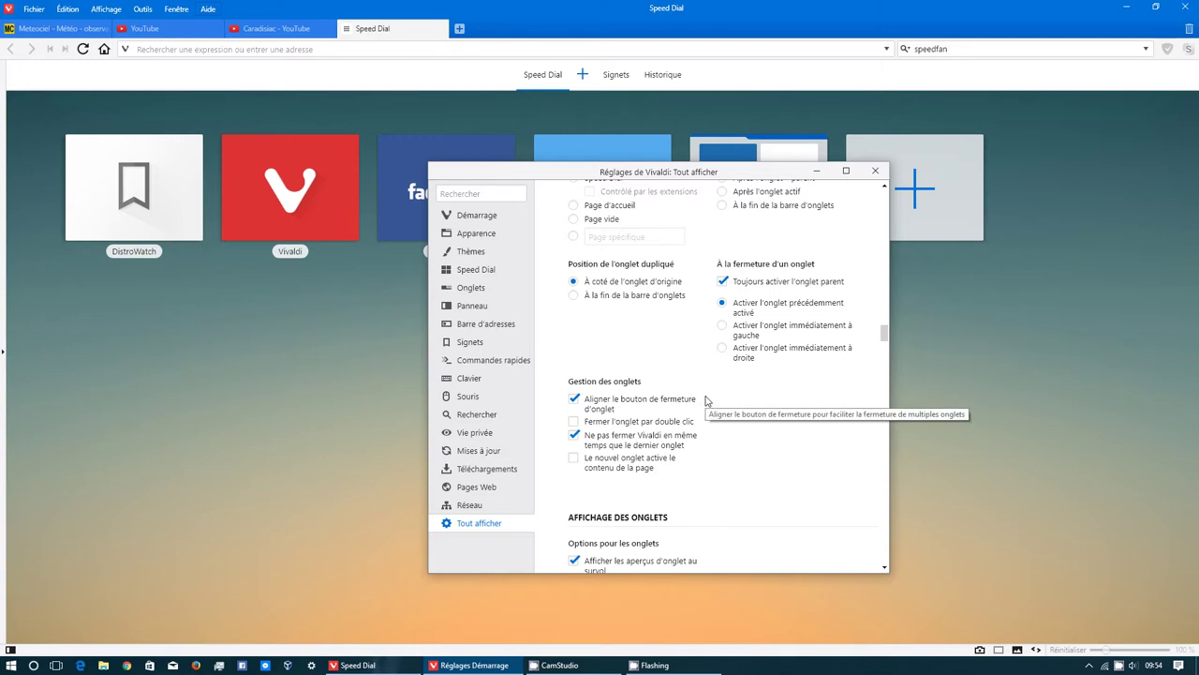
{"action": "scroll", "coordinate": [706, 400], "scroll_direction": "down", "scroll_amount": 3}
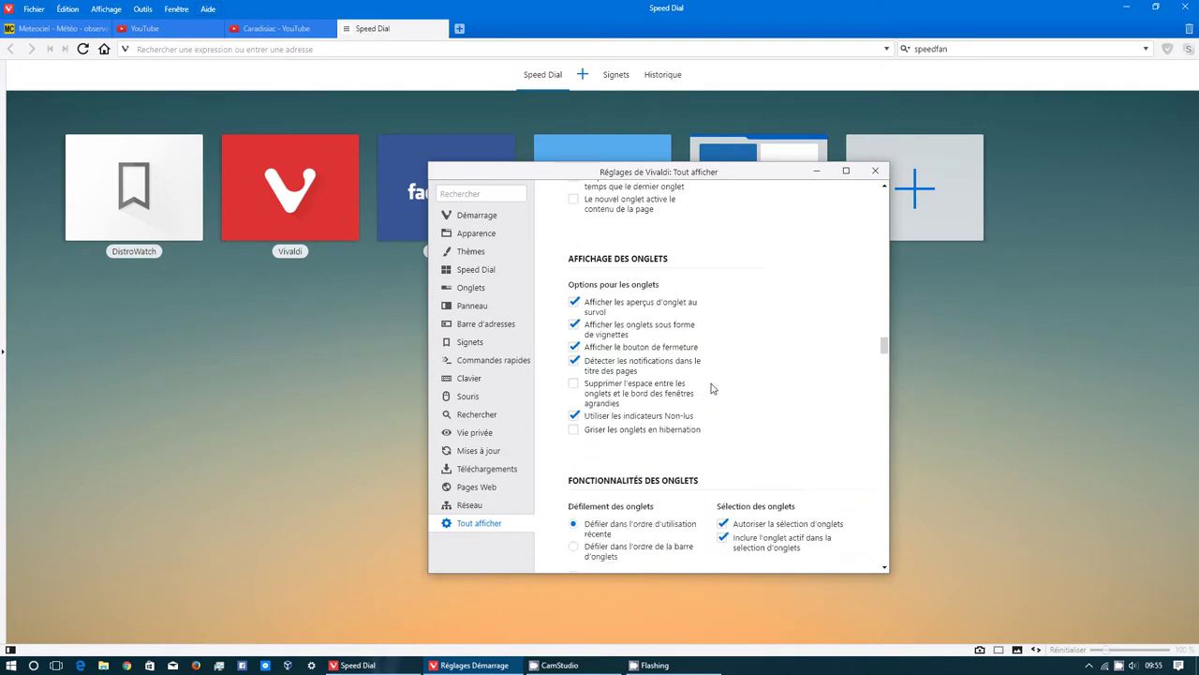
{"action": "scroll", "coordinate": [710, 346], "scroll_direction": "down", "scroll_amount": 1}
{"action": "scroll", "coordinate": [768, 422], "scroll_direction": "down", "scroll_amount": 2}
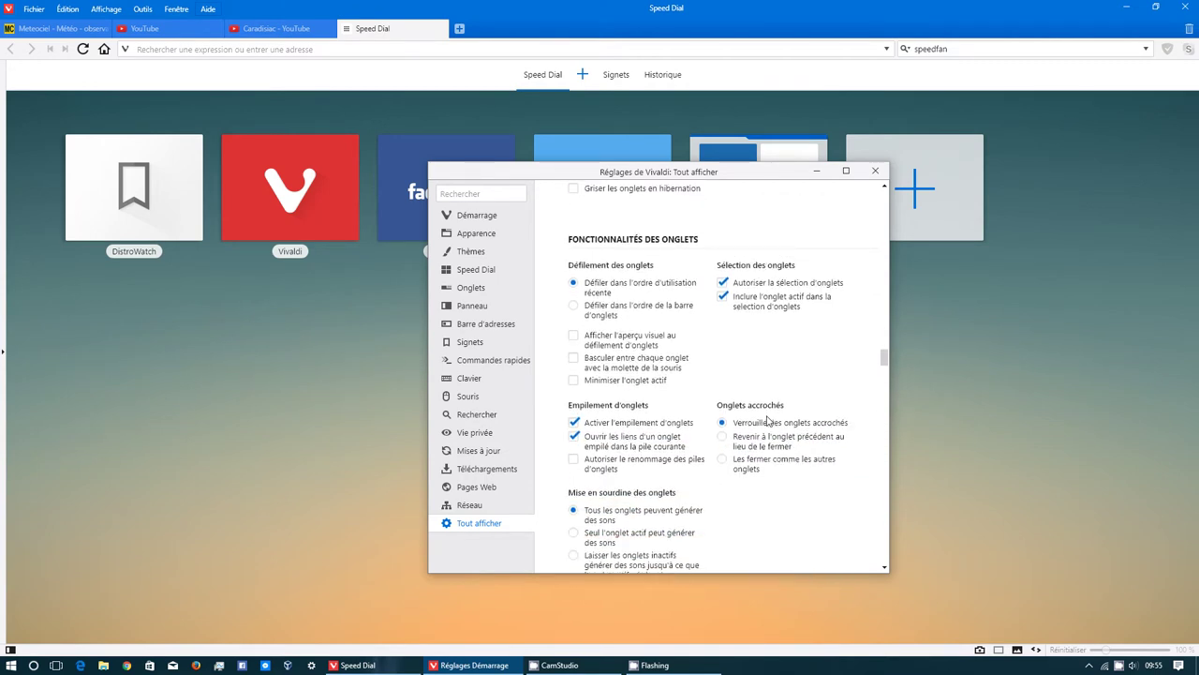
{"action": "scroll", "coordinate": [769, 422], "scroll_direction": "down", "scroll_amount": 5}
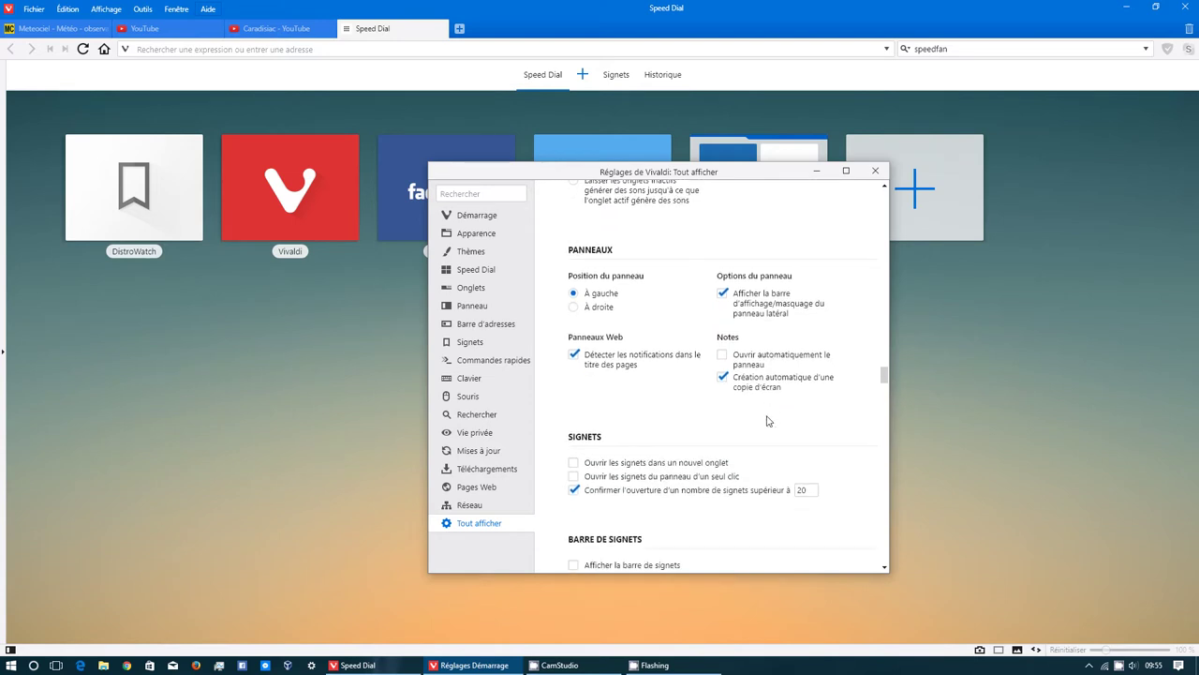
{"action": "scroll", "coordinate": [769, 421], "scroll_direction": "down", "scroll_amount": 1}
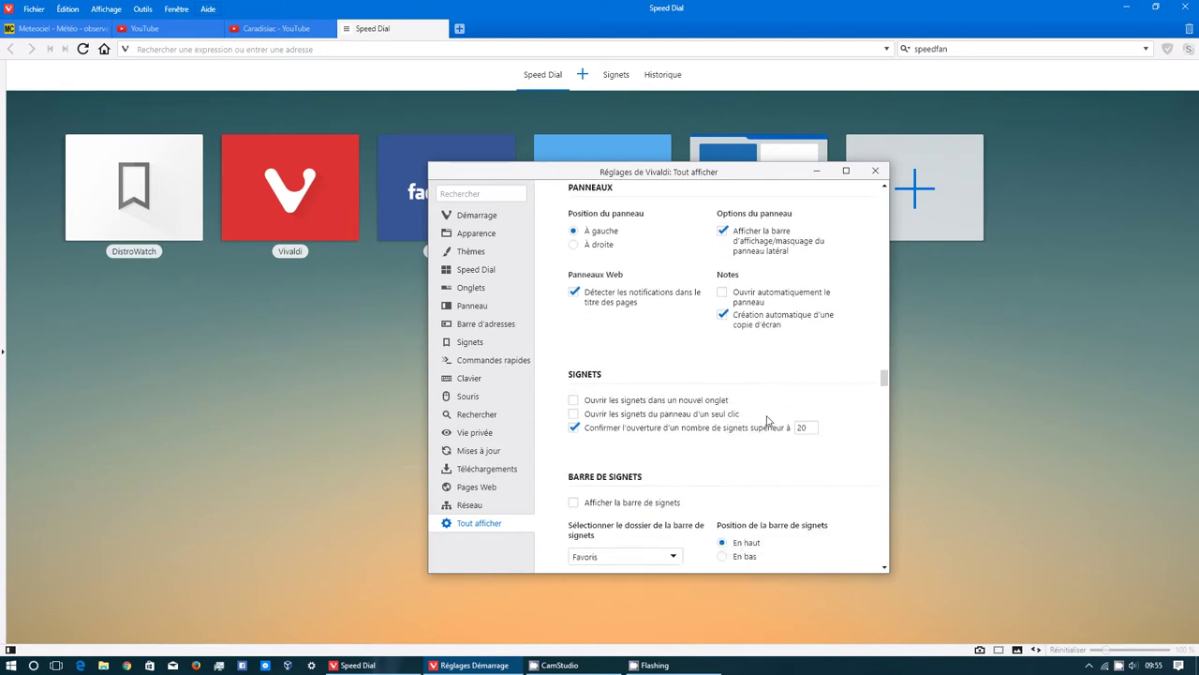
{"action": "left_click", "coordinate": [609, 245]}
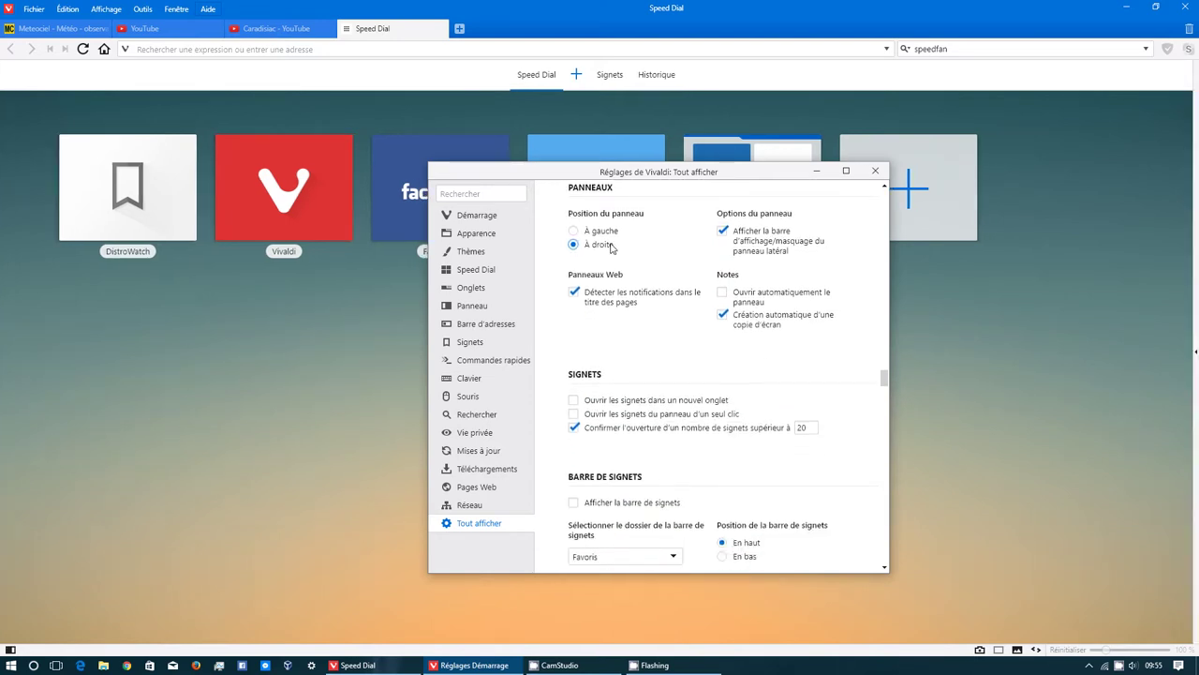
{"action": "key", "text": "alt+Tab"}
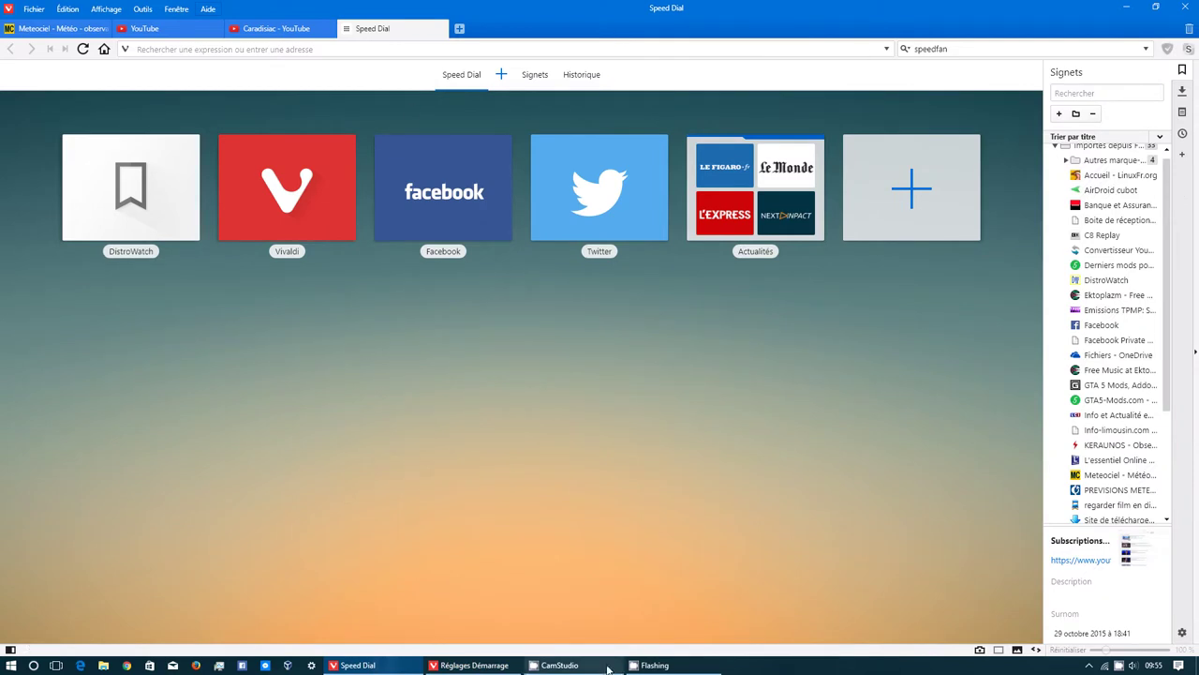
{"action": "left_click", "coordinate": [496, 665]}
{"action": "left_click", "coordinate": [585, 231]}
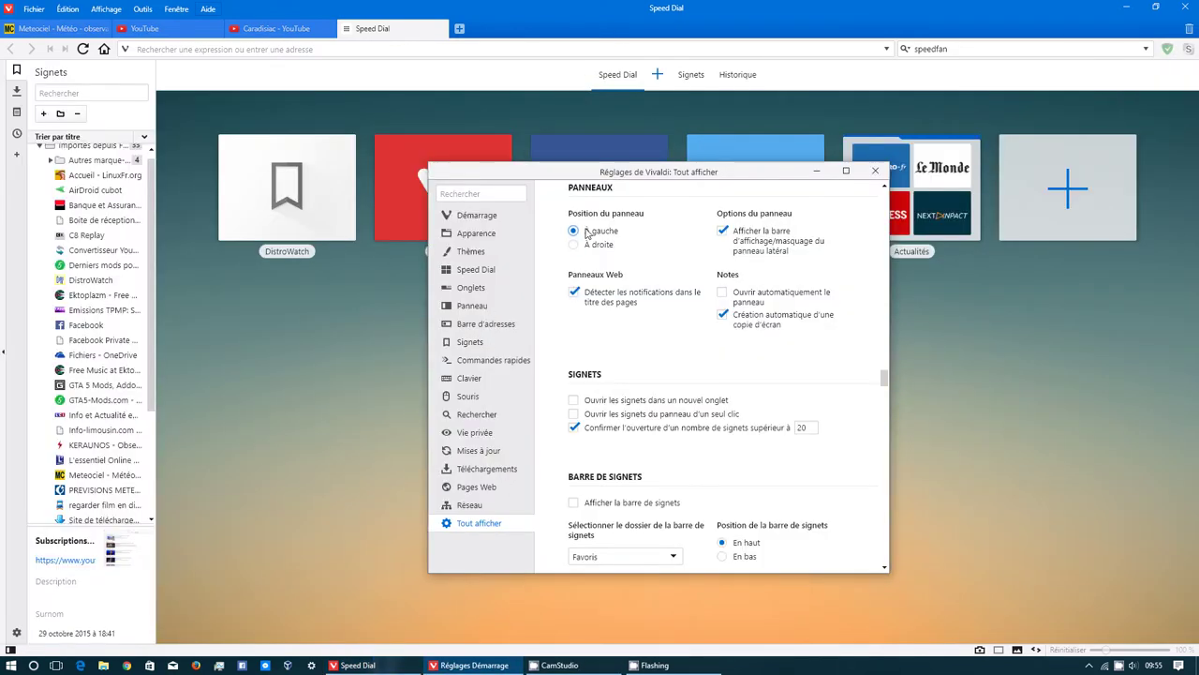
{"action": "left_click", "coordinate": [265, 322]}
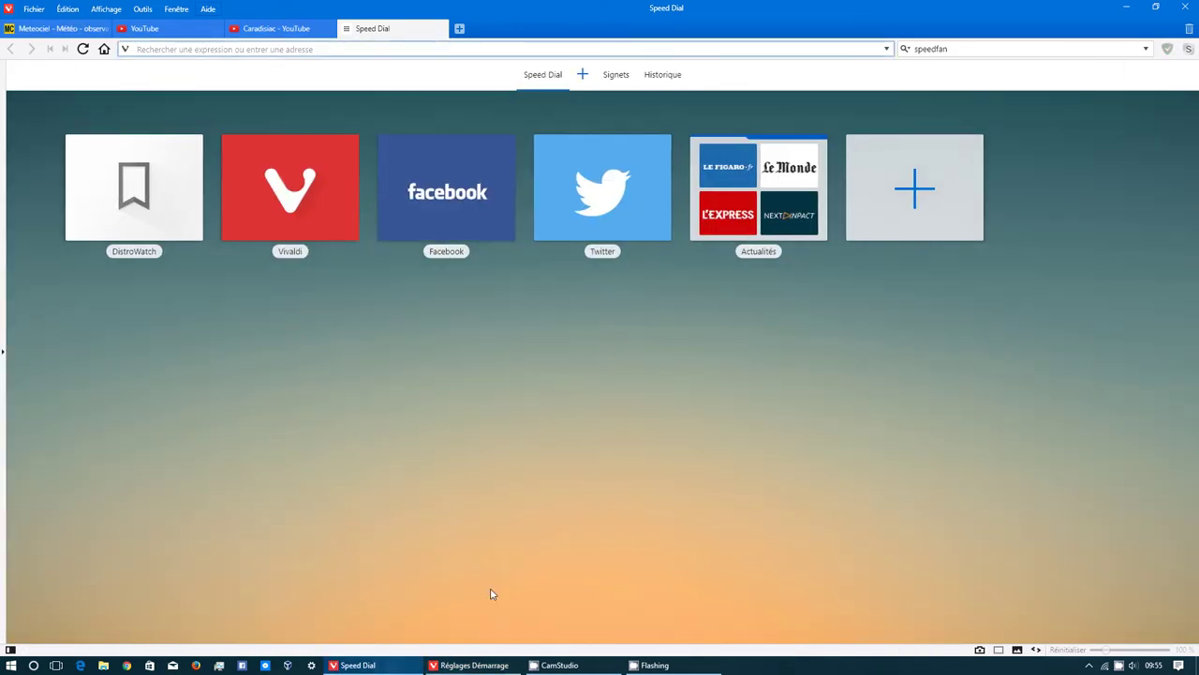
- View the bookmark settings, show the Signets side panel beside the page, and hide it again
{"action": "left_click", "coordinate": [476, 665]}
{"action": "scroll", "coordinate": [631, 366], "scroll_direction": "down", "scroll_amount": 1}
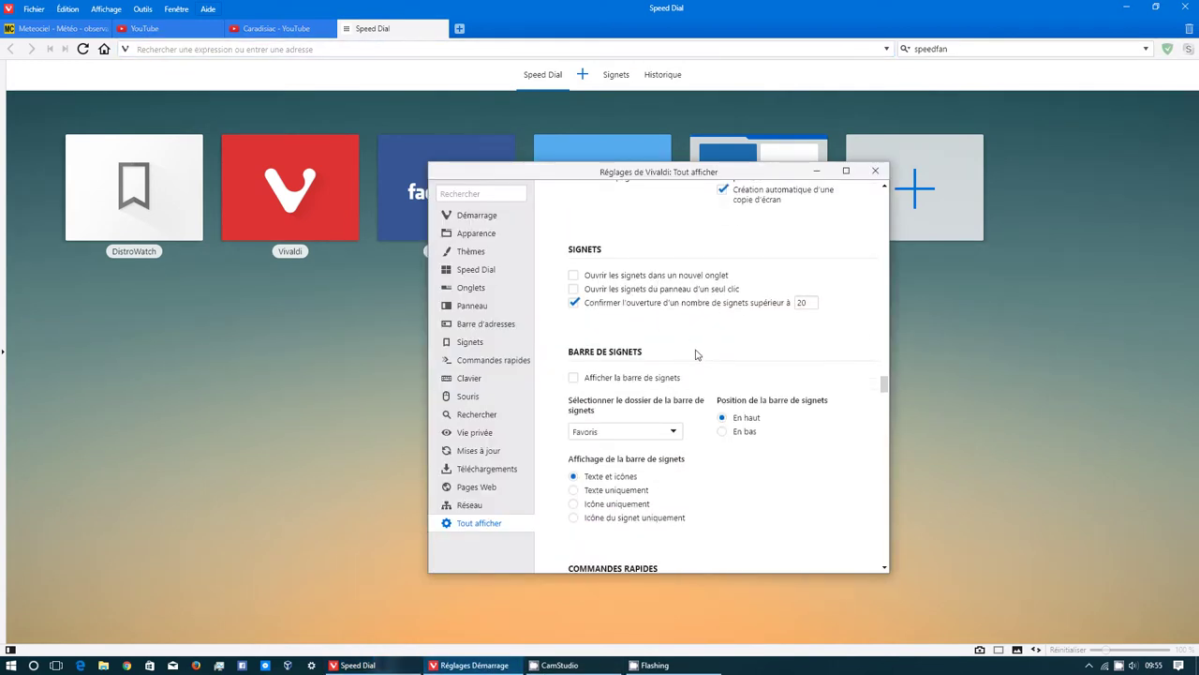
{"action": "left_click", "coordinate": [2, 328]}
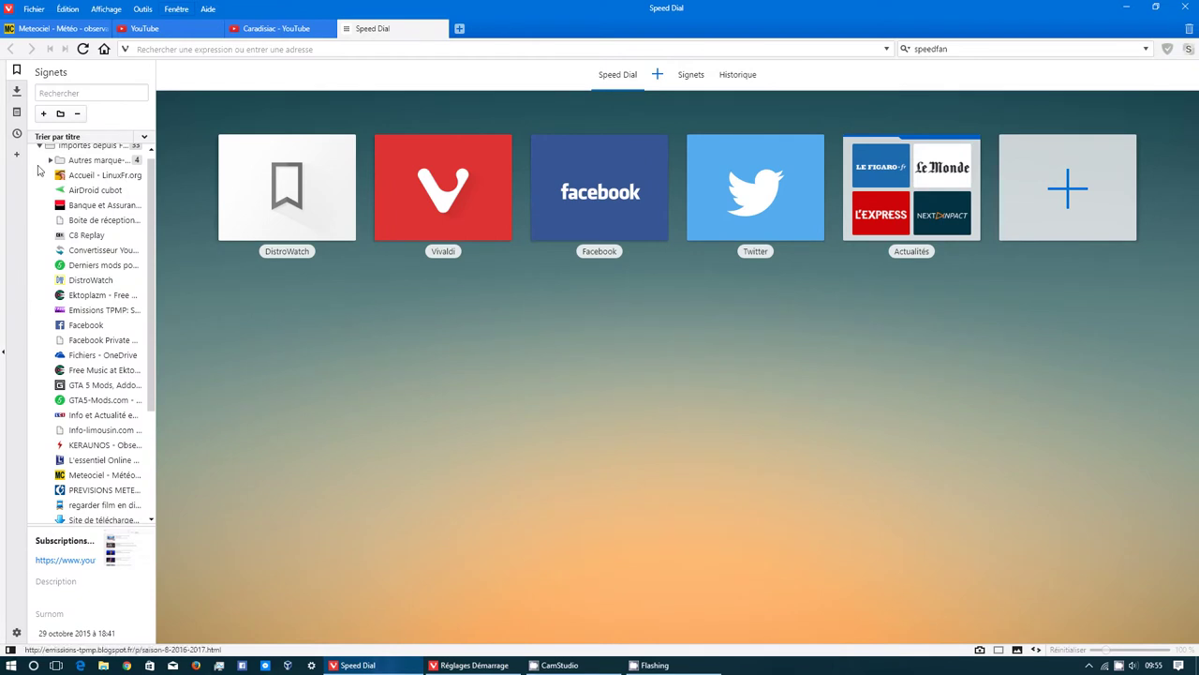
{"action": "left_click", "coordinate": [4, 105]}
- Examine the source browsers offered for importing bookmarks and settings, and cancel the import
{"action": "left_click", "coordinate": [33, 8]}
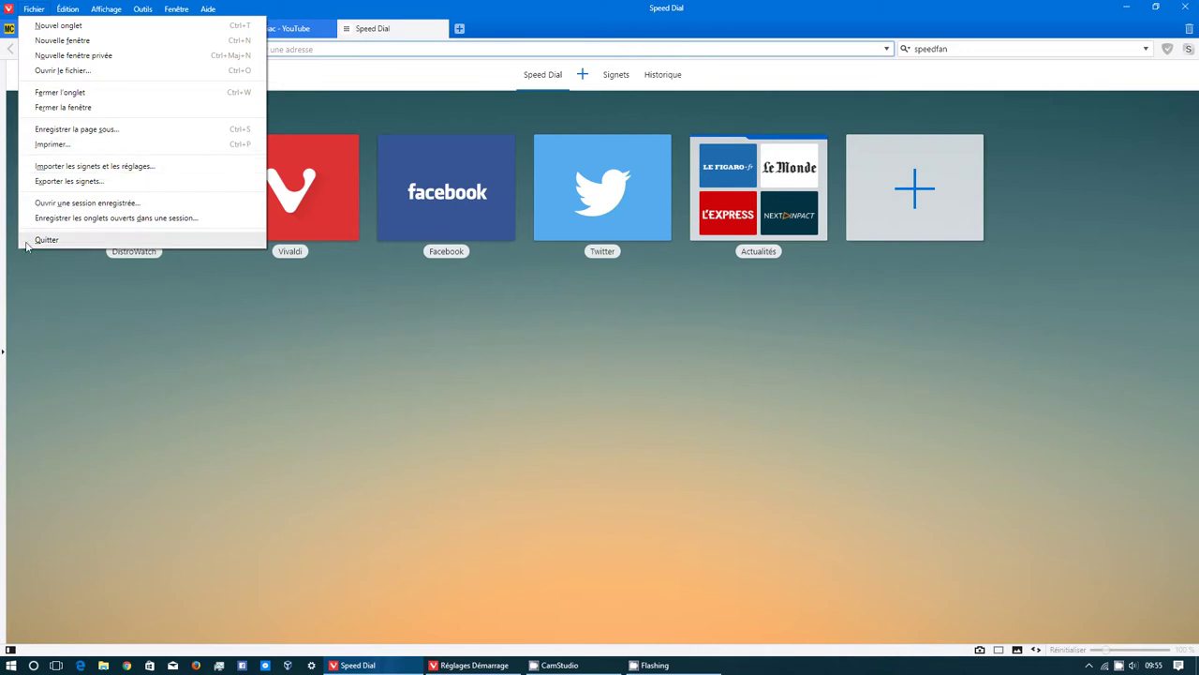
{"action": "left_click", "coordinate": [97, 166]}
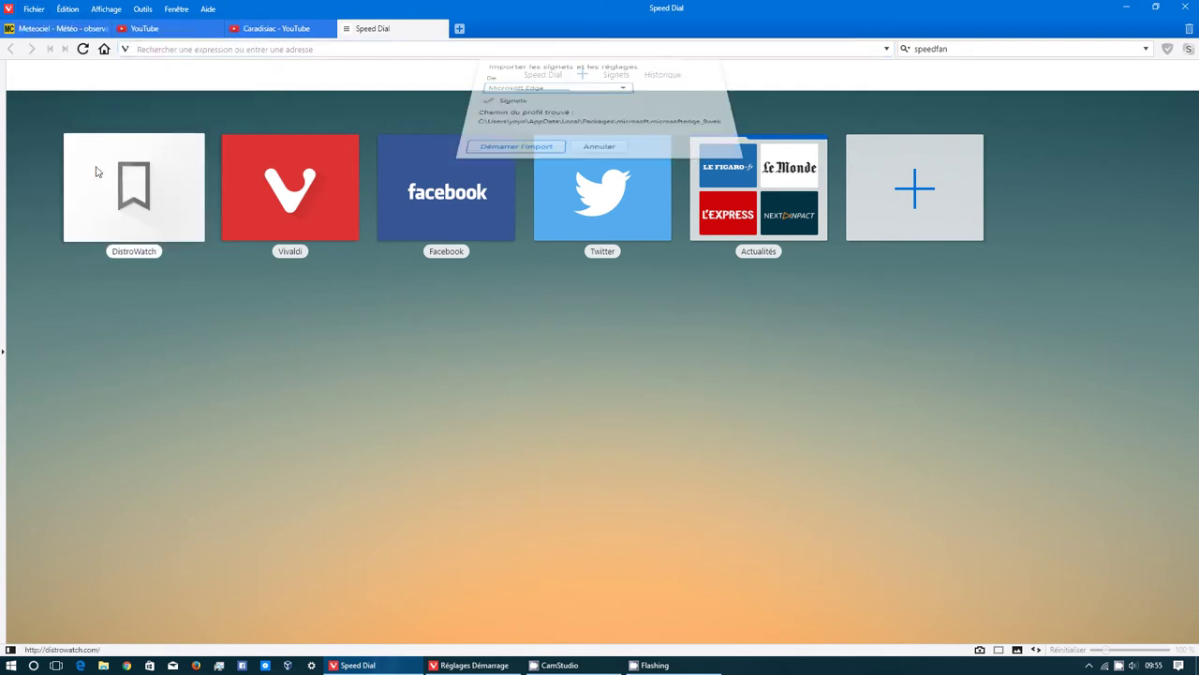
{"action": "left_click", "coordinate": [521, 112]}
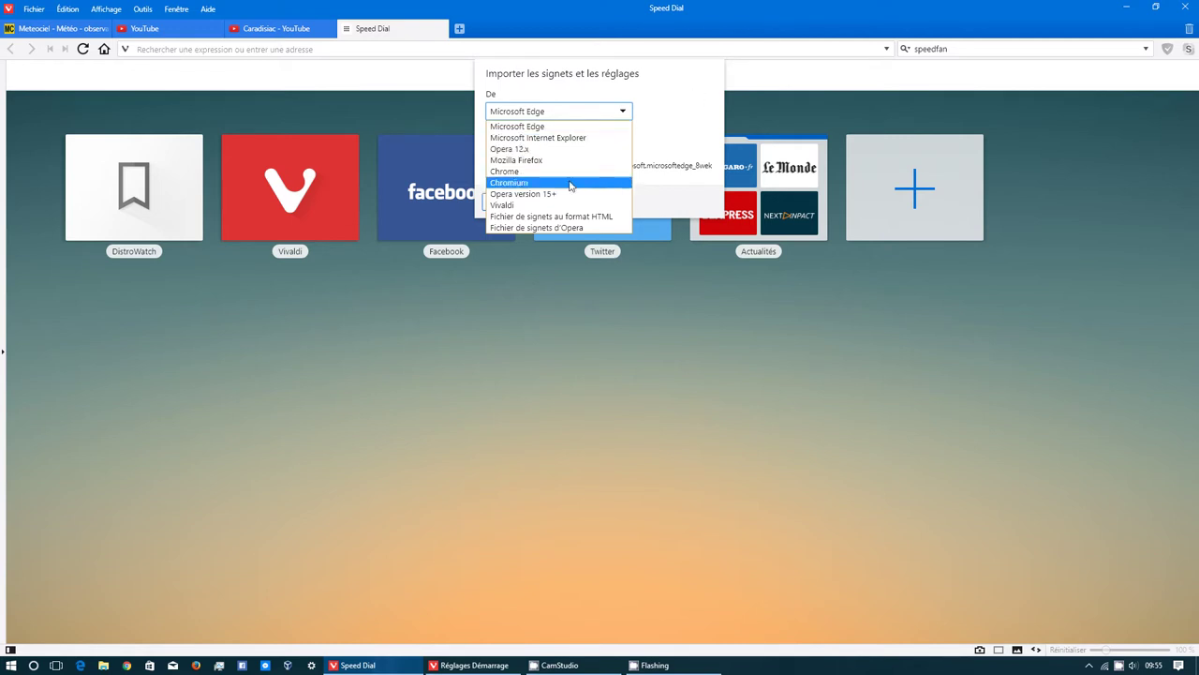
{"action": "key", "text": "Down"}
{"action": "key", "text": "Down"}
{"action": "key", "text": "Escape"}
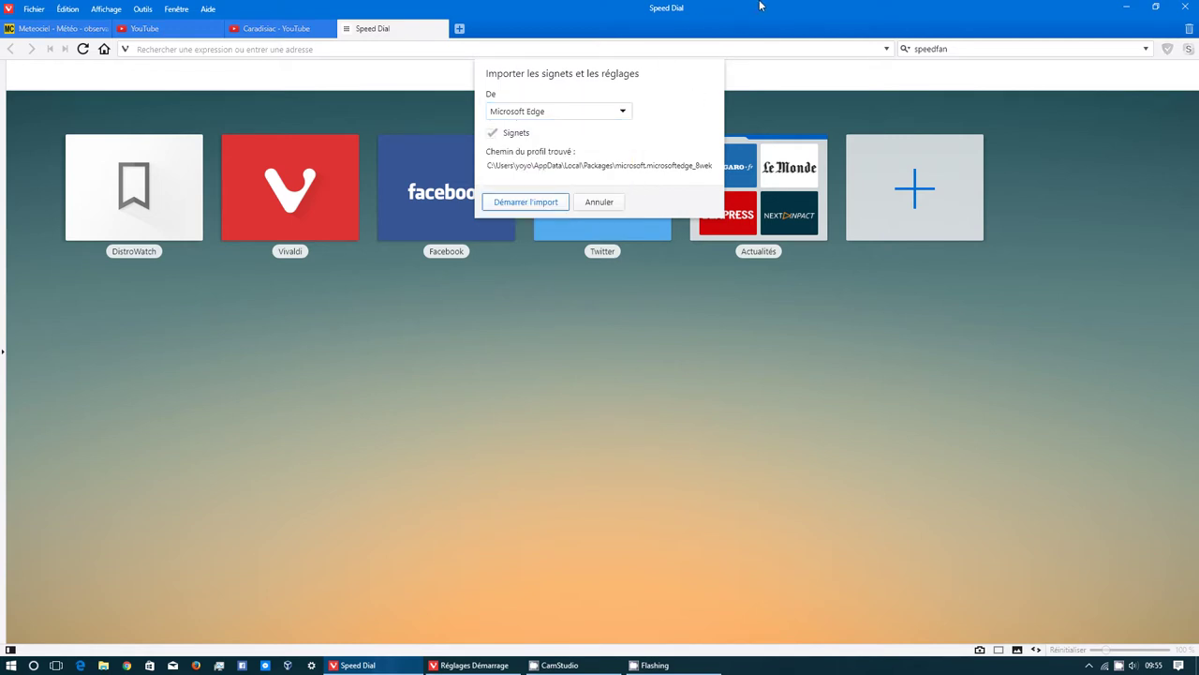
{"action": "left_click", "coordinate": [596, 202]}
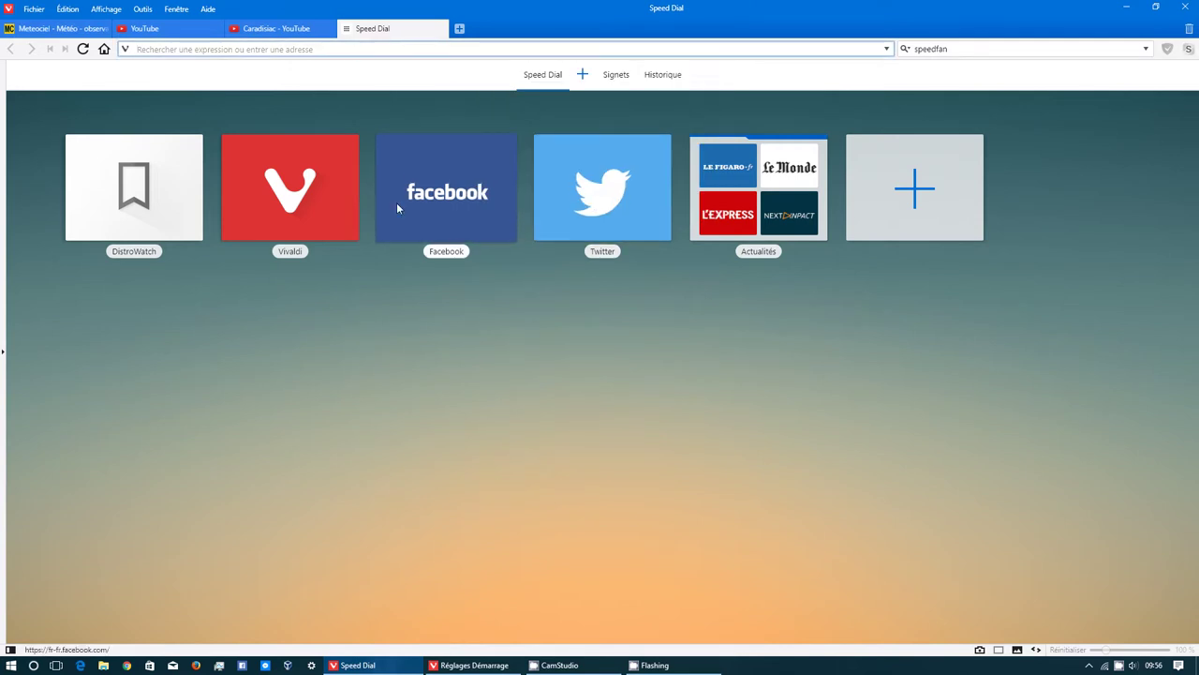
- Examine the quick command options and the keyboard shortcut settings, including the Fenêtre shortcut list
{"action": "left_click", "coordinate": [468, 665]}
{"action": "scroll", "coordinate": [643, 463], "scroll_direction": "down", "scroll_amount": 2}
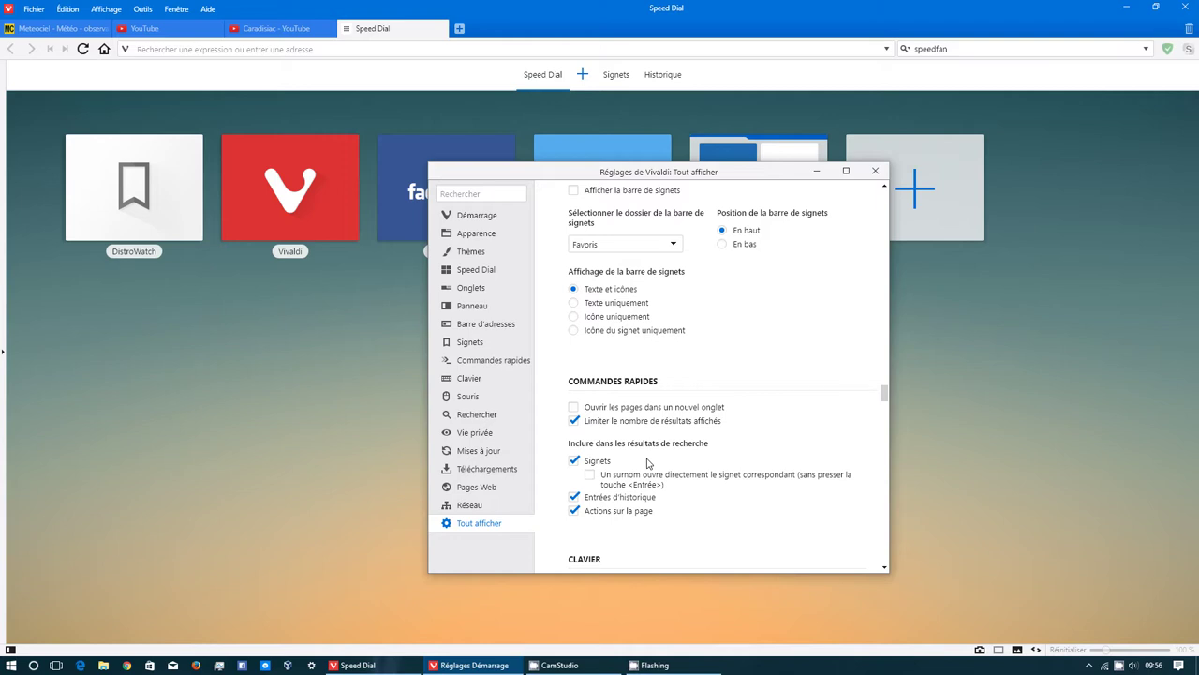
{"action": "scroll", "coordinate": [646, 463], "scroll_direction": "down", "scroll_amount": 1}
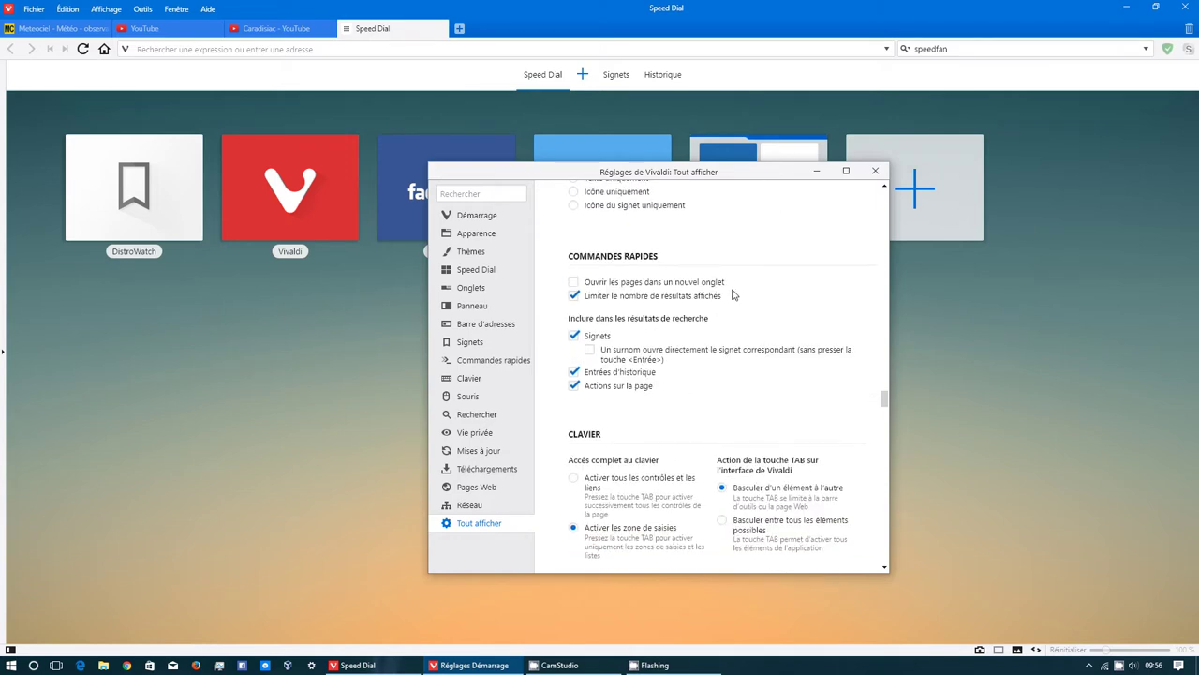
{"action": "scroll", "coordinate": [731, 300], "scroll_direction": "down", "scroll_amount": 2}
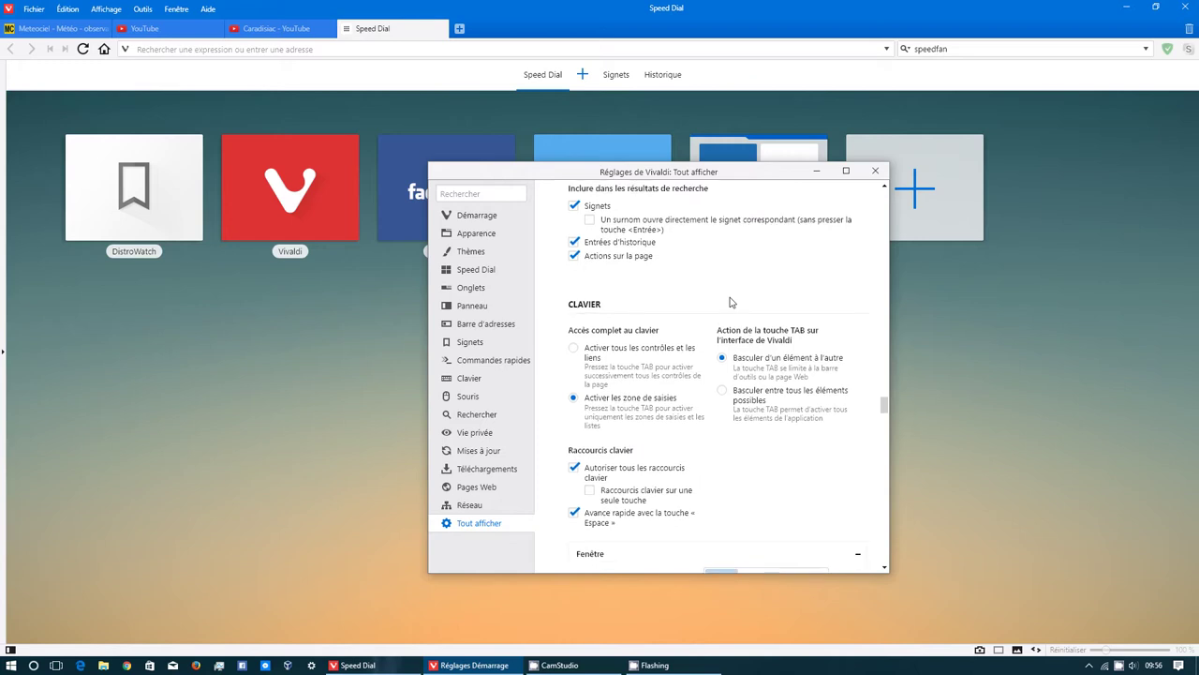
{"action": "scroll", "coordinate": [731, 301], "scroll_direction": "down", "scroll_amount": 1}
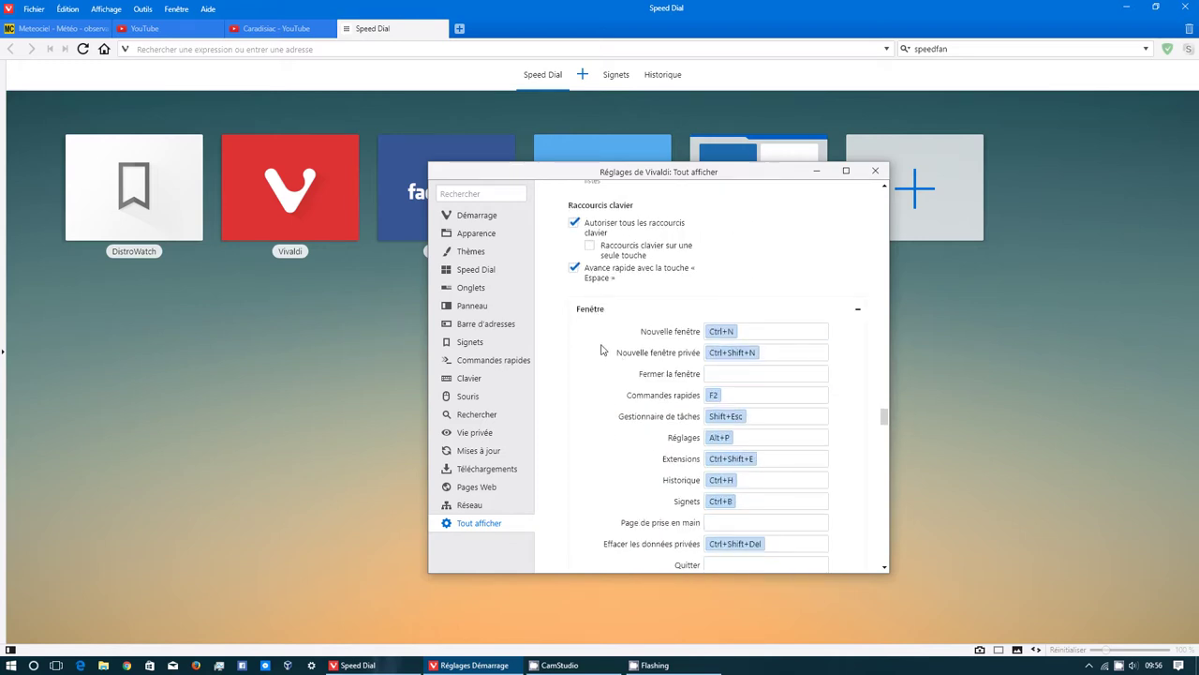
{"action": "scroll", "coordinate": [602, 350], "scroll_direction": "down", "scroll_amount": 2}
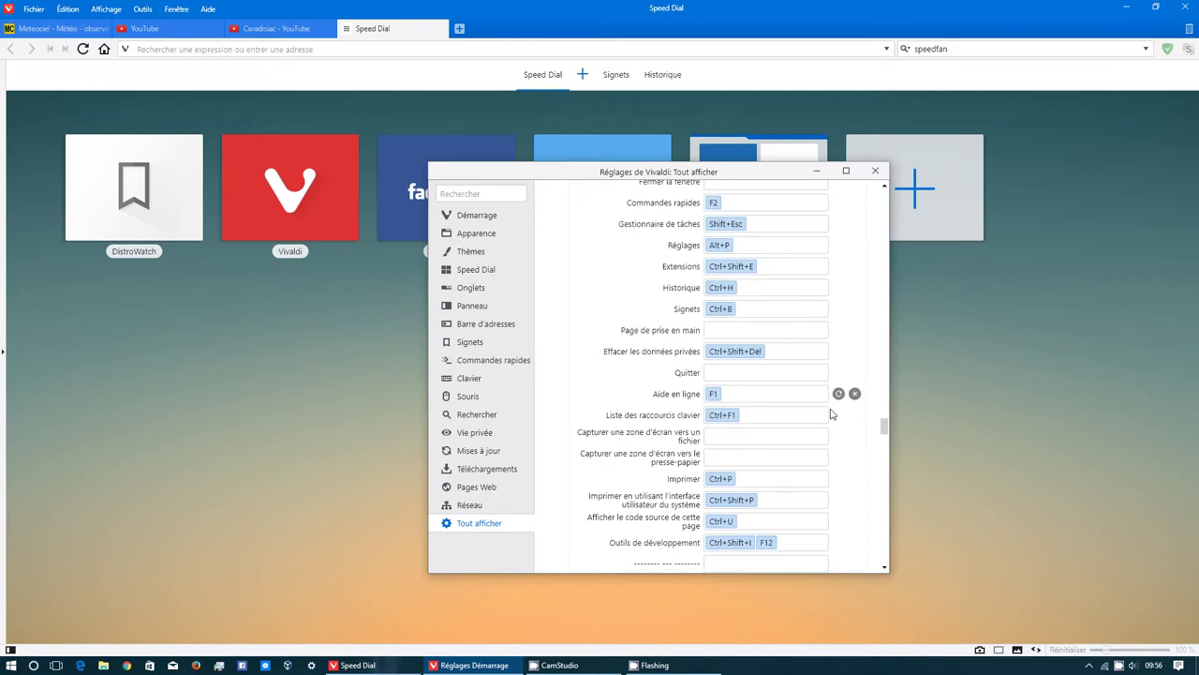
{"action": "scroll", "coordinate": [830, 413], "scroll_direction": "down", "scroll_amount": 2}
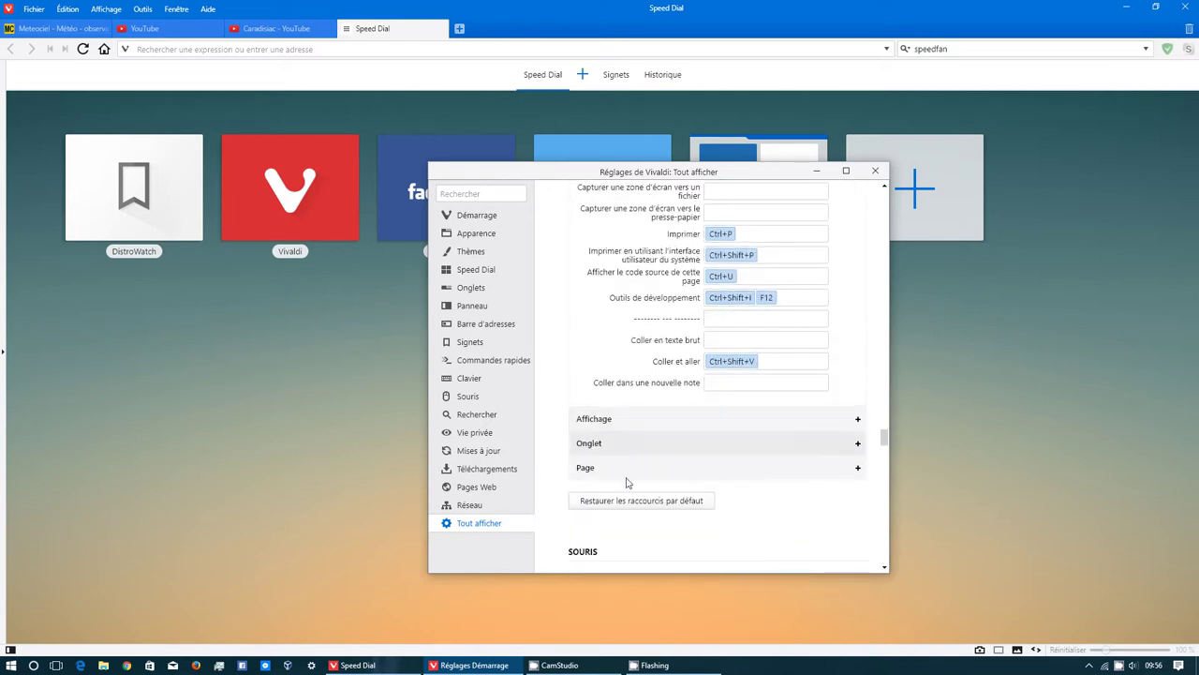
{"action": "scroll", "coordinate": [741, 466], "scroll_direction": "up", "scroll_amount": 2}
{"action": "scroll", "coordinate": [740, 465], "scroll_direction": "up", "scroll_amount": 5}
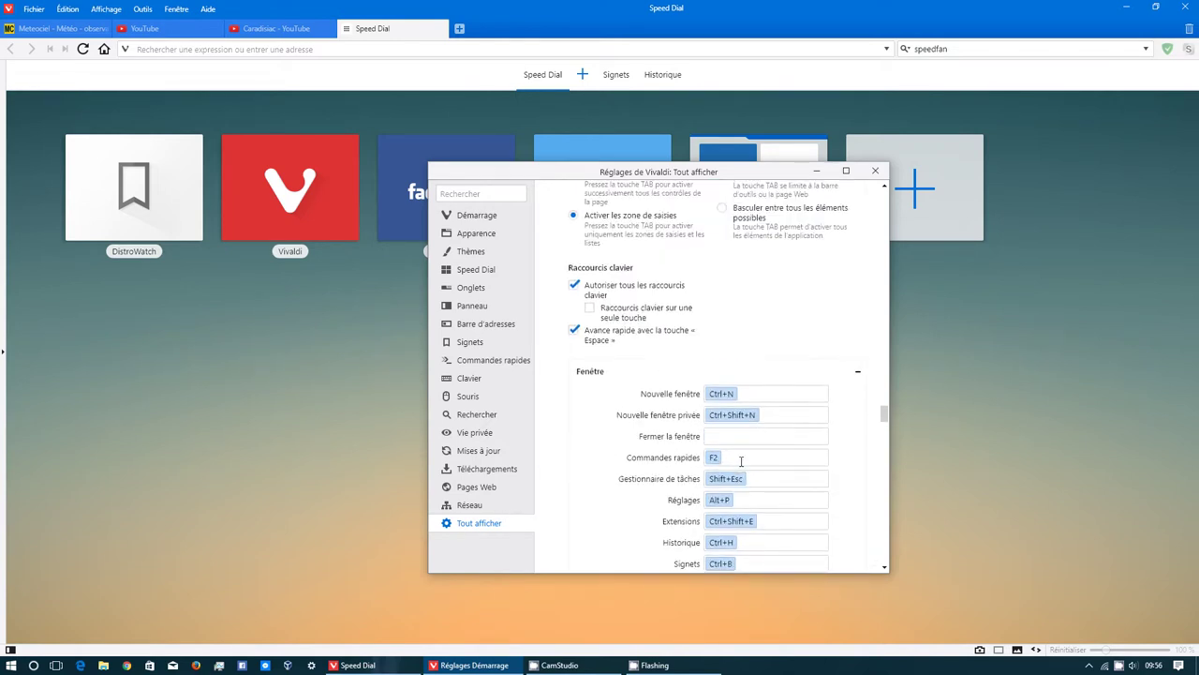
- Examine the mouse gesture settings and the search settings with their list of search engines
{"action": "scroll", "coordinate": [741, 474], "scroll_direction": "down", "scroll_amount": 6}
{"action": "scroll", "coordinate": [735, 473], "scroll_direction": "down", "scroll_amount": 2}
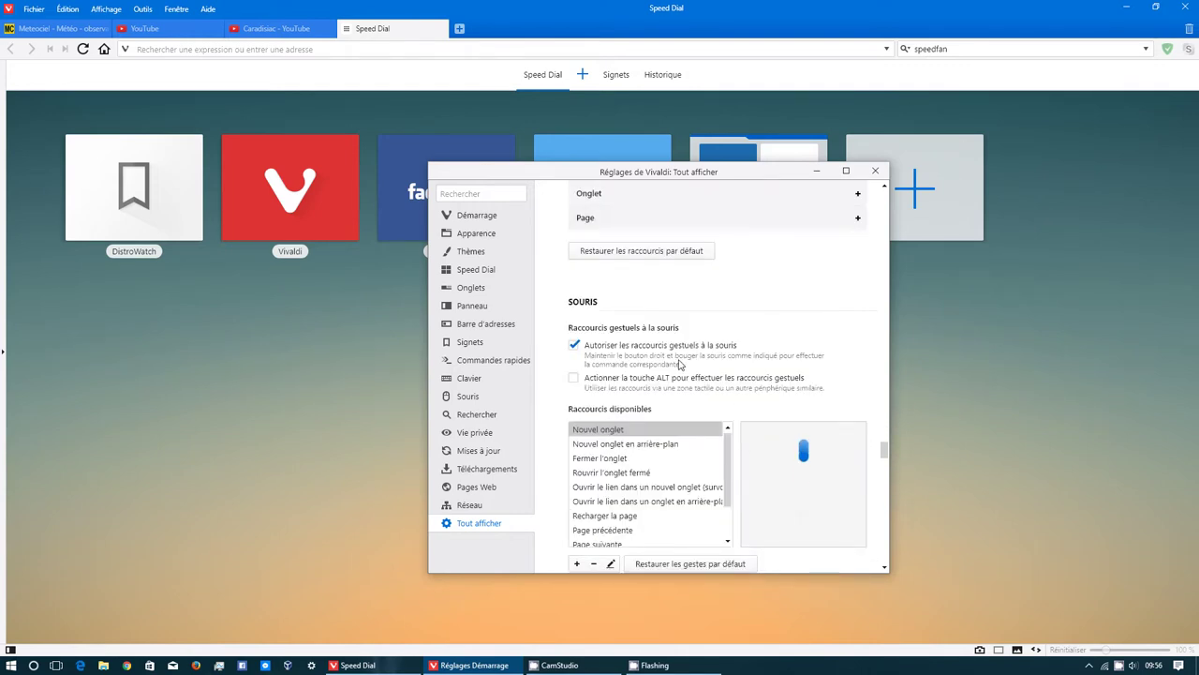
{"action": "scroll", "coordinate": [680, 363], "scroll_direction": "down", "scroll_amount": 1}
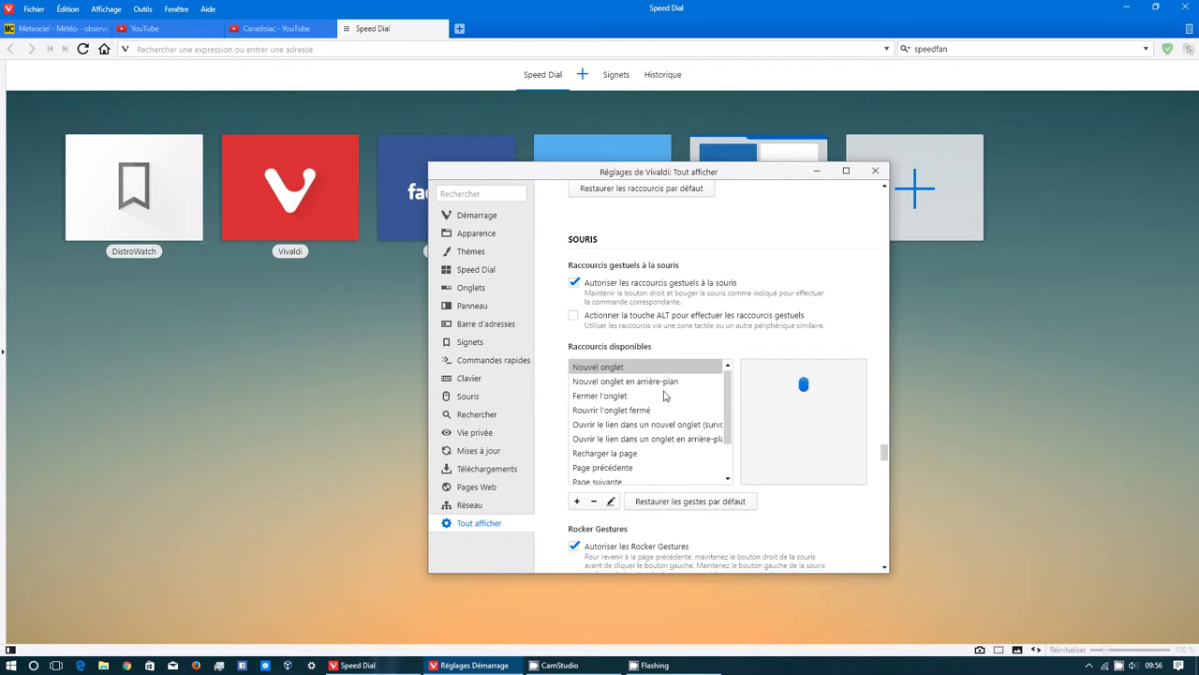
{"action": "scroll", "coordinate": [664, 396], "scroll_direction": "down", "scroll_amount": 1}
{"action": "scroll", "coordinate": [791, 400], "scroll_direction": "down", "scroll_amount": 3}
{"action": "scroll", "coordinate": [792, 400], "scroll_direction": "down", "scroll_amount": 3}
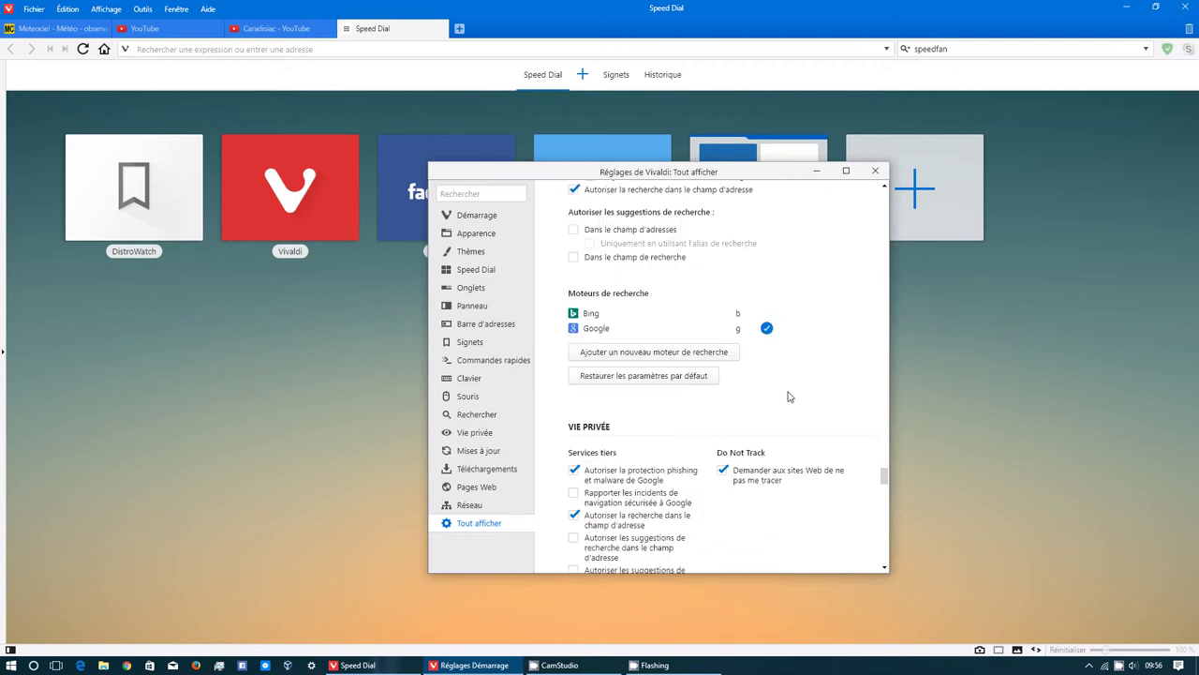
{"action": "scroll", "coordinate": [789, 402], "scroll_direction": "up", "scroll_amount": 1}
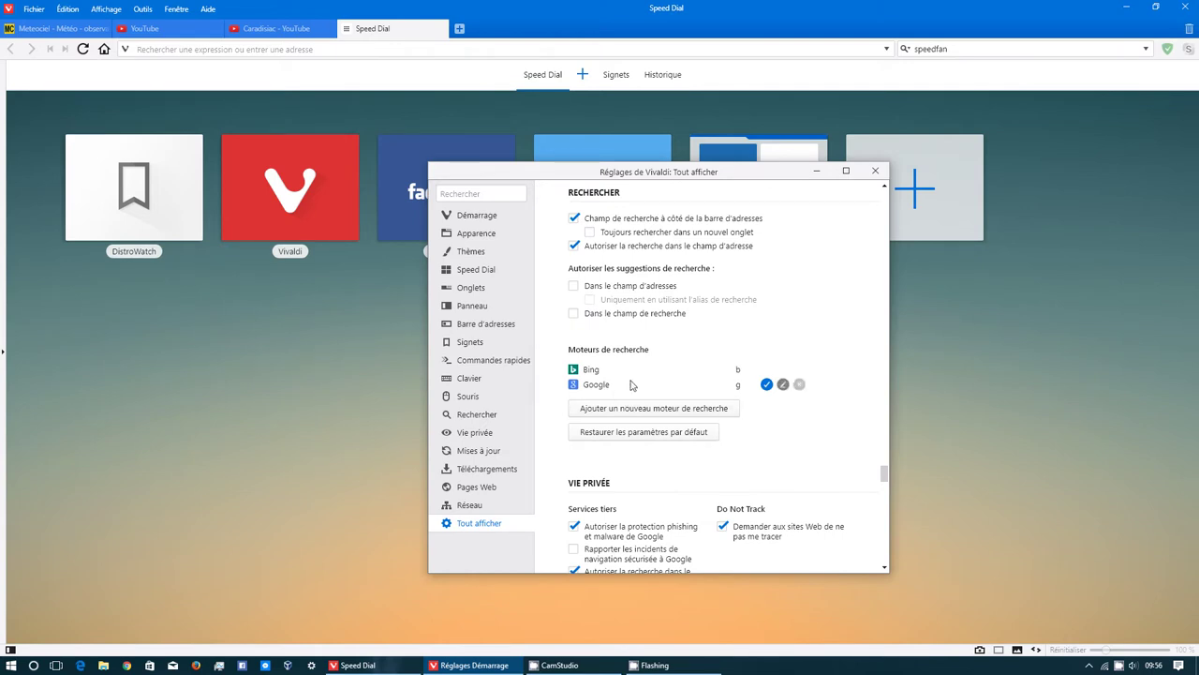
{"action": "mouse_move", "coordinate": [643, 373]}
{"action": "mouse_move", "coordinate": [695, 383]}
- Examine the settings for privacy, saved passwords, cookies and downloads
{"action": "scroll", "coordinate": [695, 383], "scroll_direction": "down", "scroll_amount": 5}
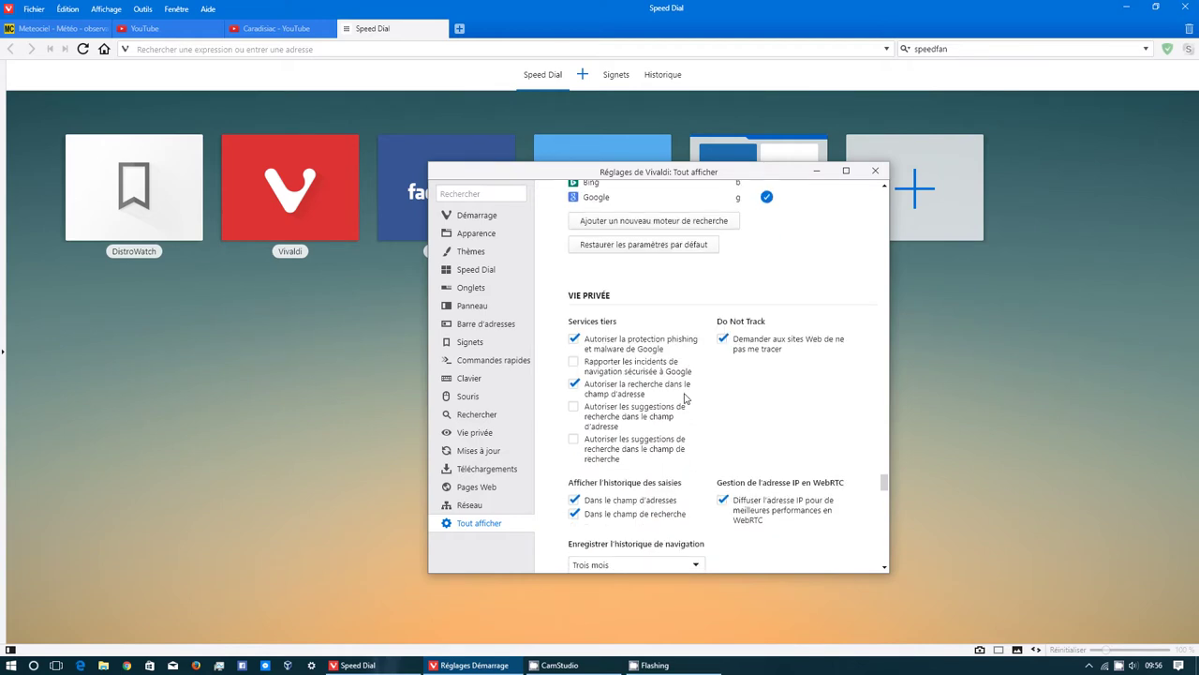
{"action": "scroll", "coordinate": [684, 398], "scroll_direction": "up", "scroll_amount": 1}
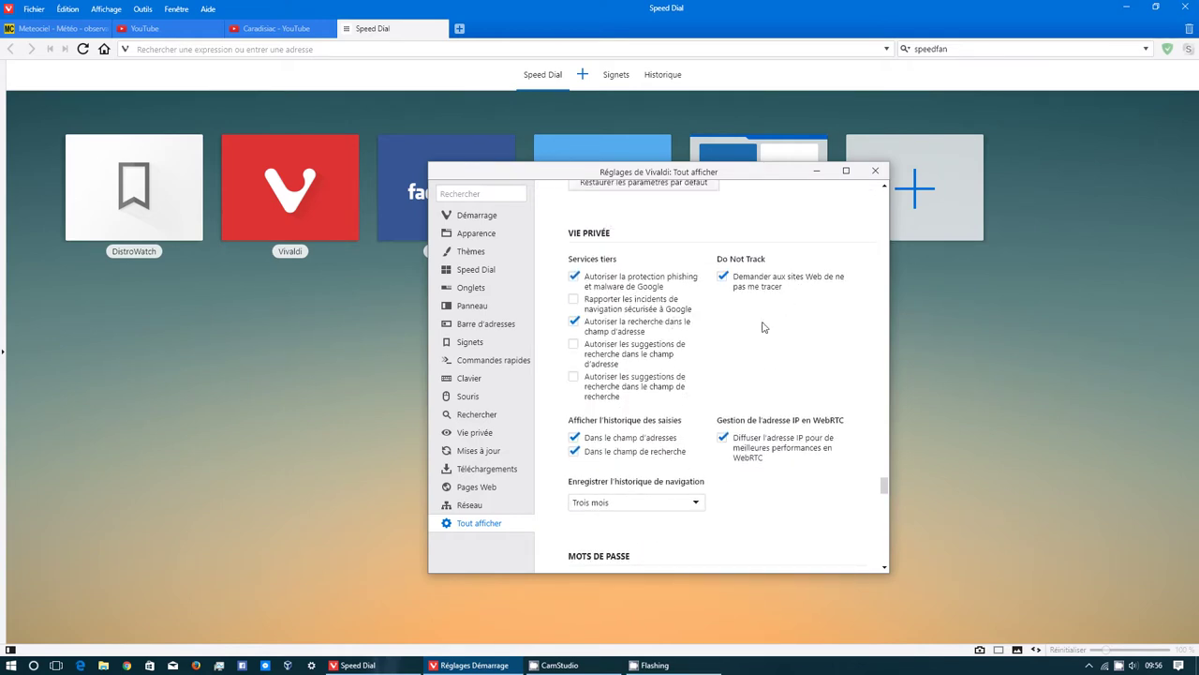
{"action": "scroll", "coordinate": [772, 373], "scroll_direction": "down", "scroll_amount": 1}
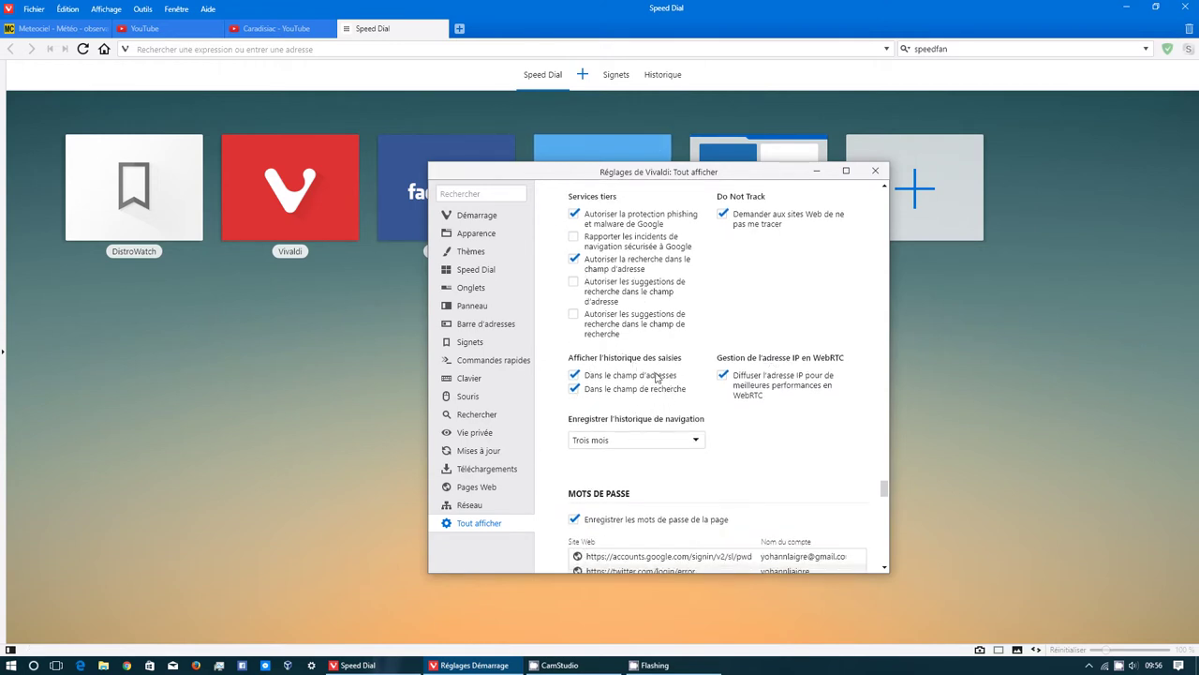
{"action": "scroll", "coordinate": [660, 384], "scroll_direction": "up", "scroll_amount": 1}
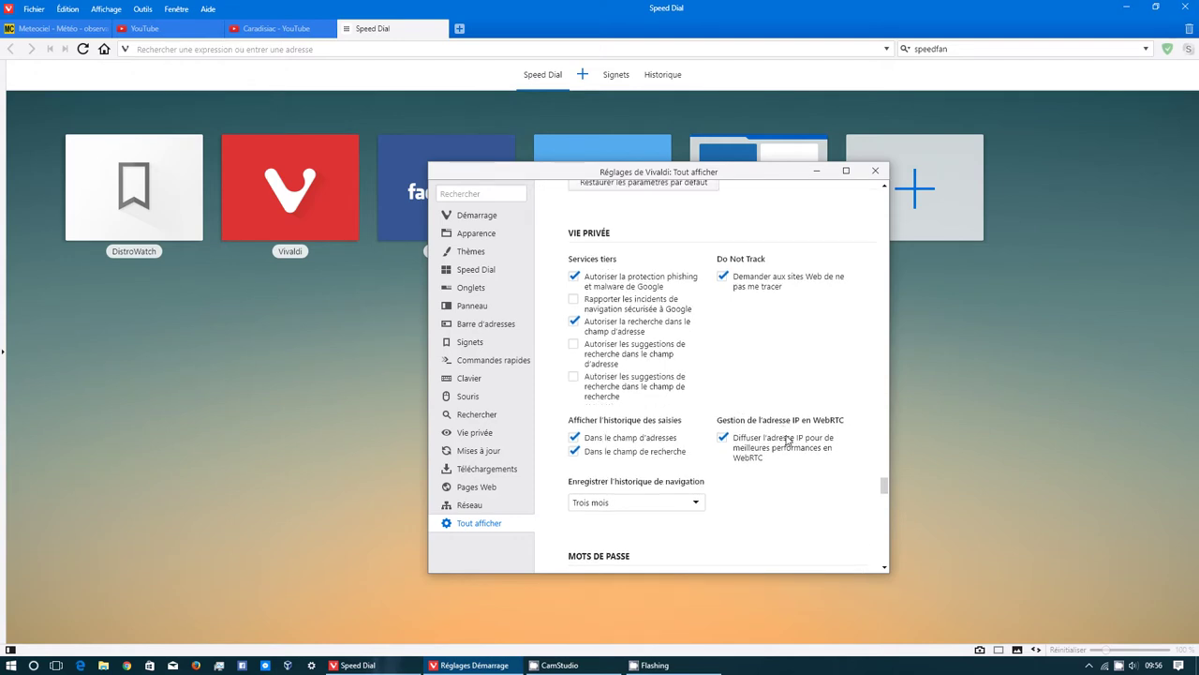
{"action": "scroll", "coordinate": [787, 446], "scroll_direction": "down", "scroll_amount": 5}
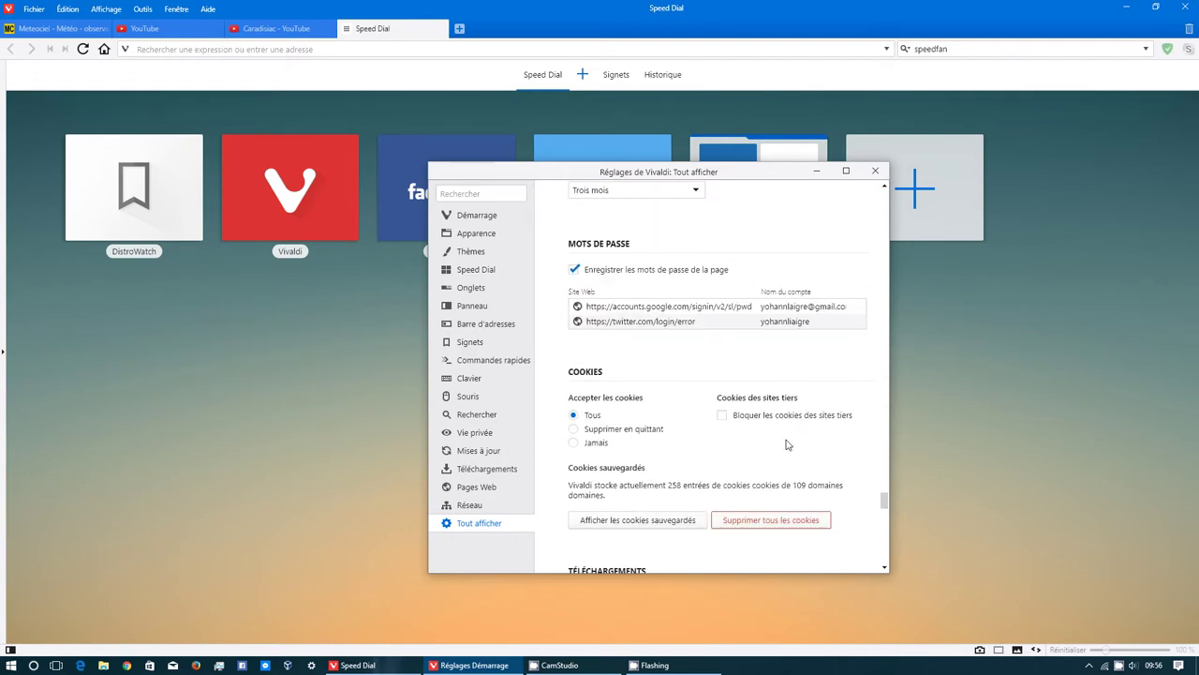
{"action": "scroll", "coordinate": [688, 382], "scroll_direction": "down", "scroll_amount": 3}
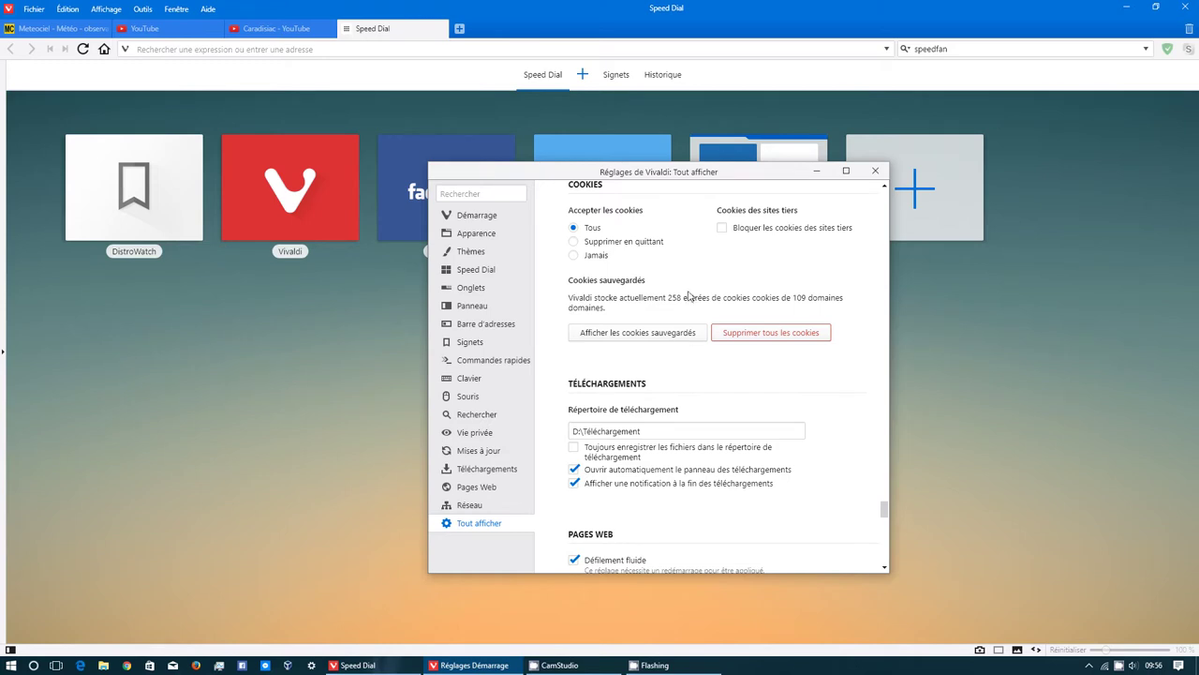
{"action": "scroll", "coordinate": [694, 286], "scroll_direction": "down", "scroll_amount": 4}
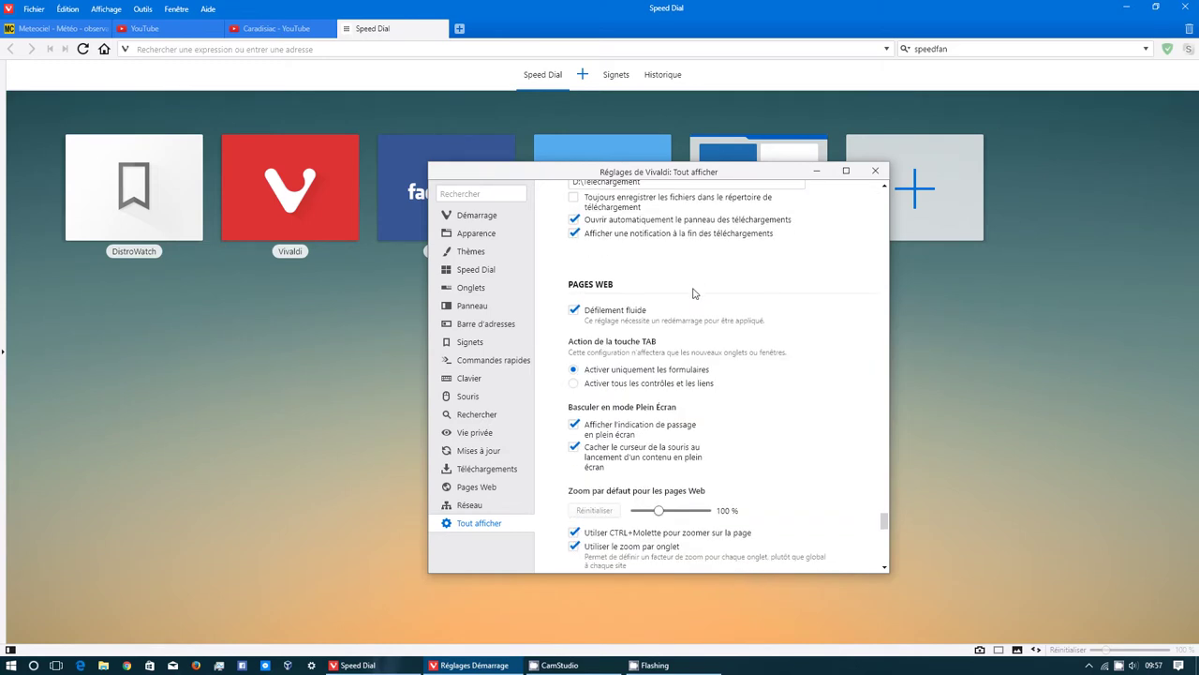
{"action": "scroll", "coordinate": [693, 289], "scroll_direction": "up", "scroll_amount": 2}
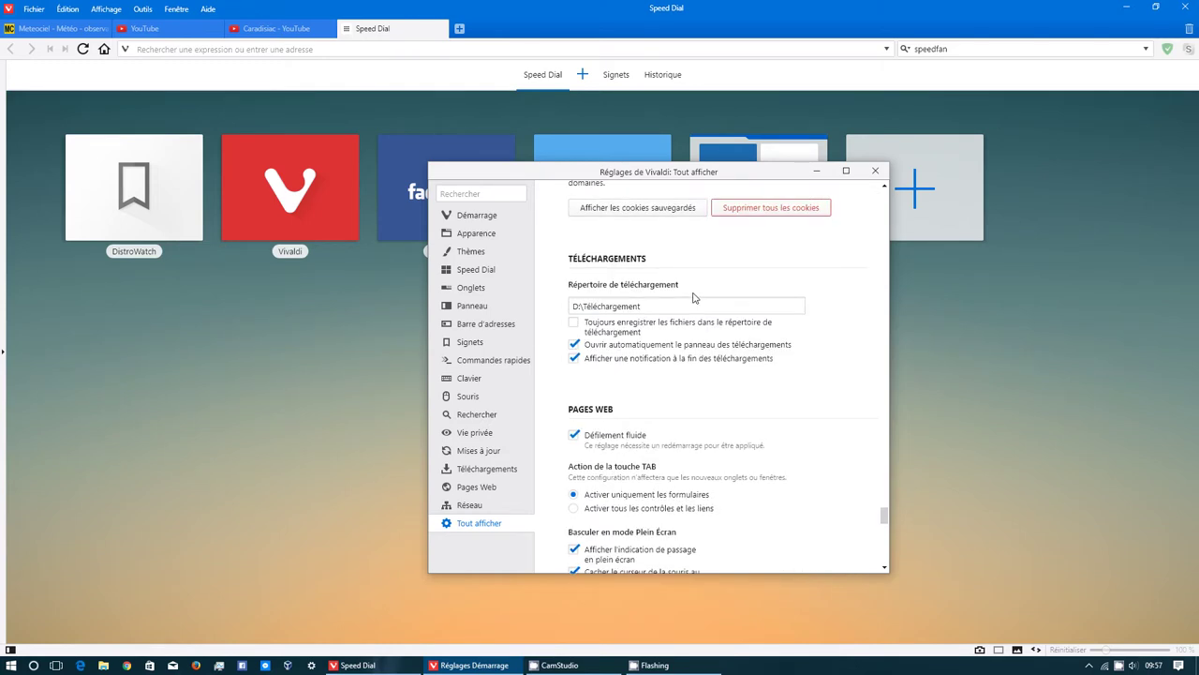
- Examine the web page, plugin, capture, font and network settings, and close the settings window
{"action": "scroll", "coordinate": [694, 298], "scroll_direction": "down", "scroll_amount": 3}
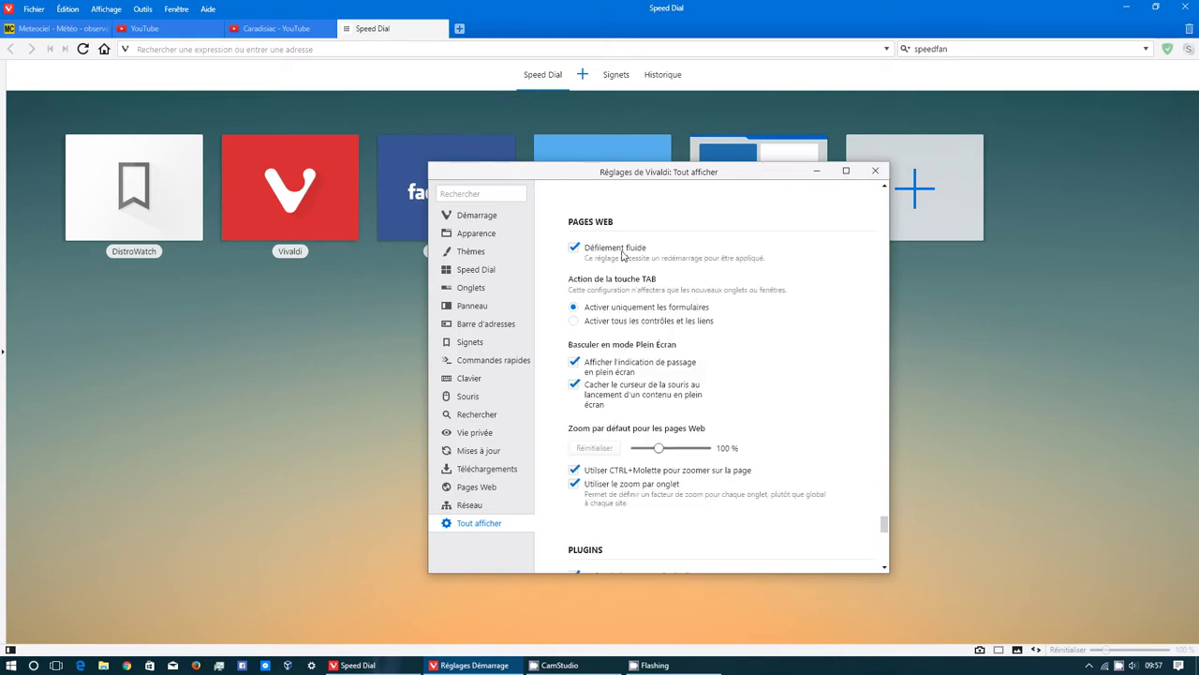
{"action": "scroll", "coordinate": [636, 287], "scroll_direction": "down", "scroll_amount": 1}
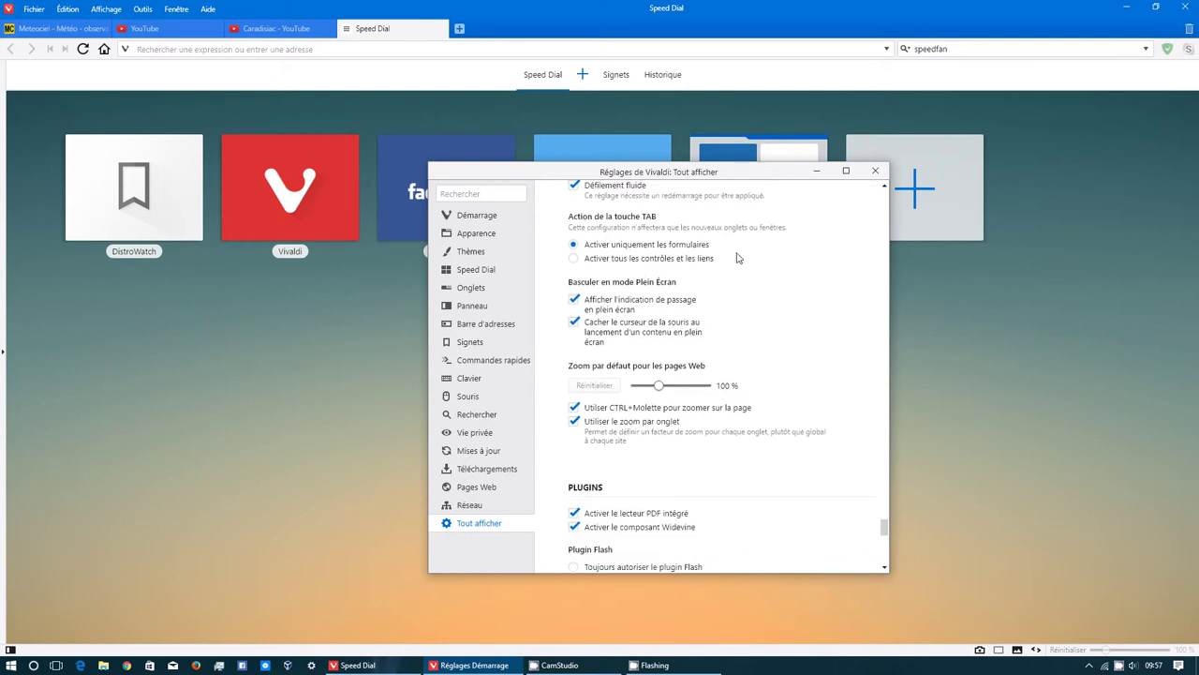
{"action": "scroll", "coordinate": [597, 312], "scroll_direction": "down", "scroll_amount": 5}
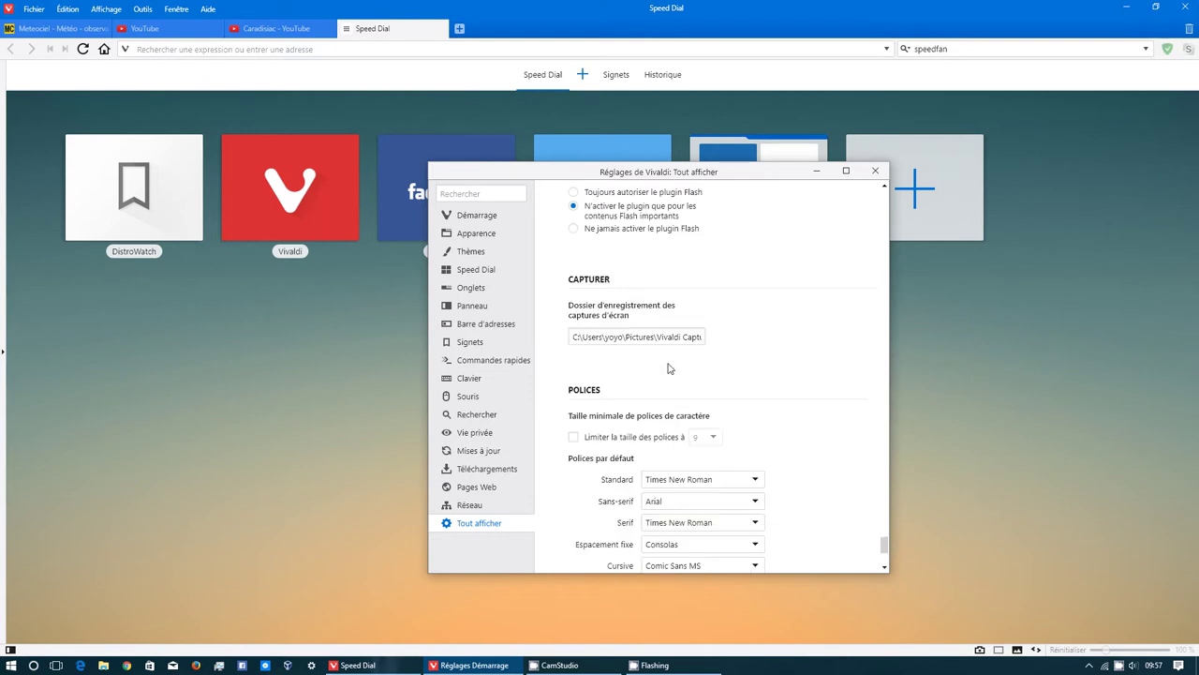
{"action": "scroll", "coordinate": [668, 368], "scroll_direction": "up", "scroll_amount": 3}
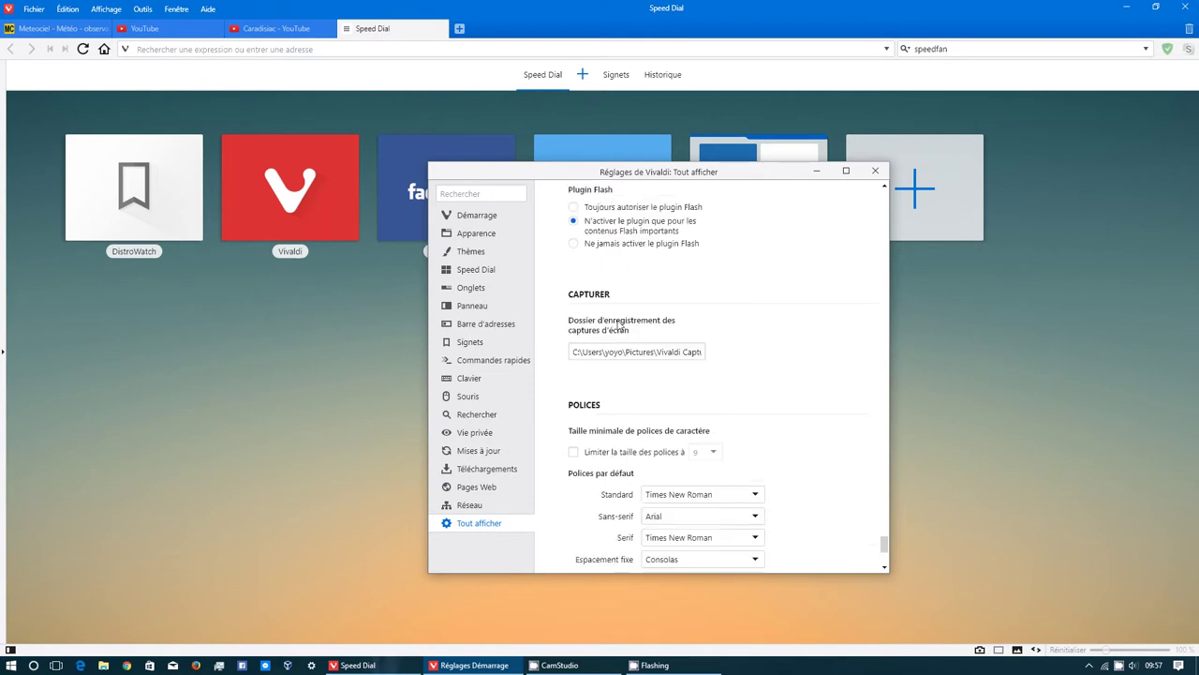
{"action": "scroll", "coordinate": [731, 344], "scroll_direction": "down", "scroll_amount": 3}
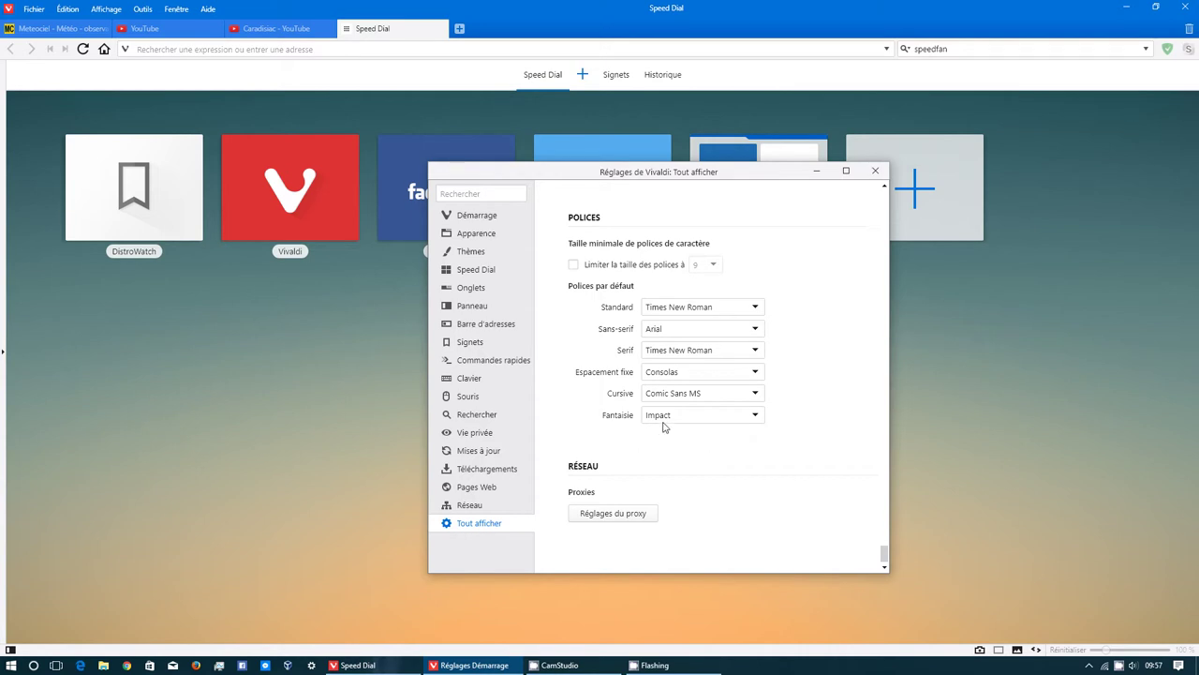
{"action": "left_click", "coordinate": [878, 171]}
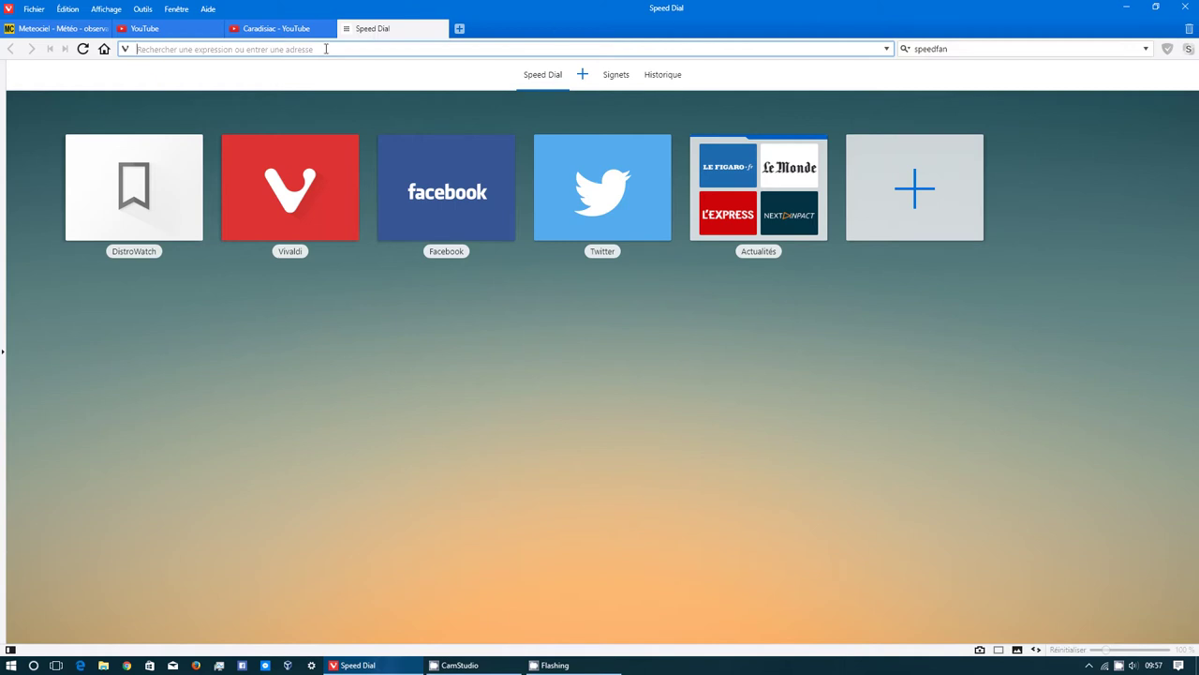
- Close the Speed Dial tab and show the Meteociel tab
{"action": "middle_click", "coordinate": [372, 27]}
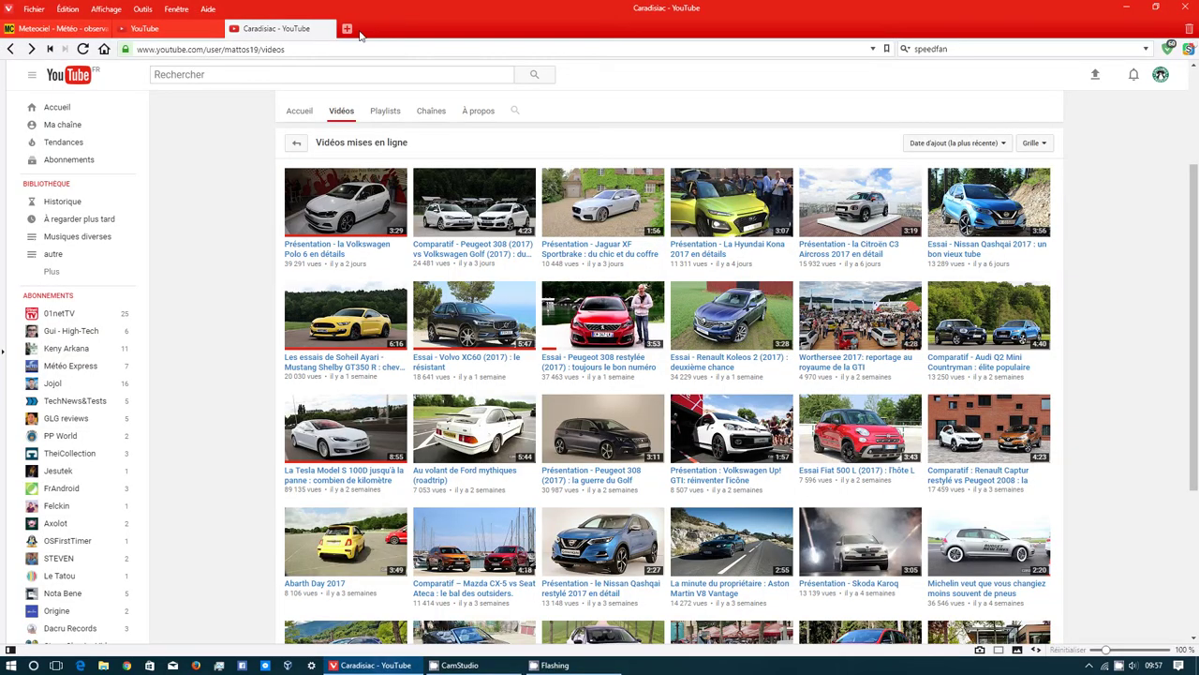
{"action": "left_click", "coordinate": [74, 31]}
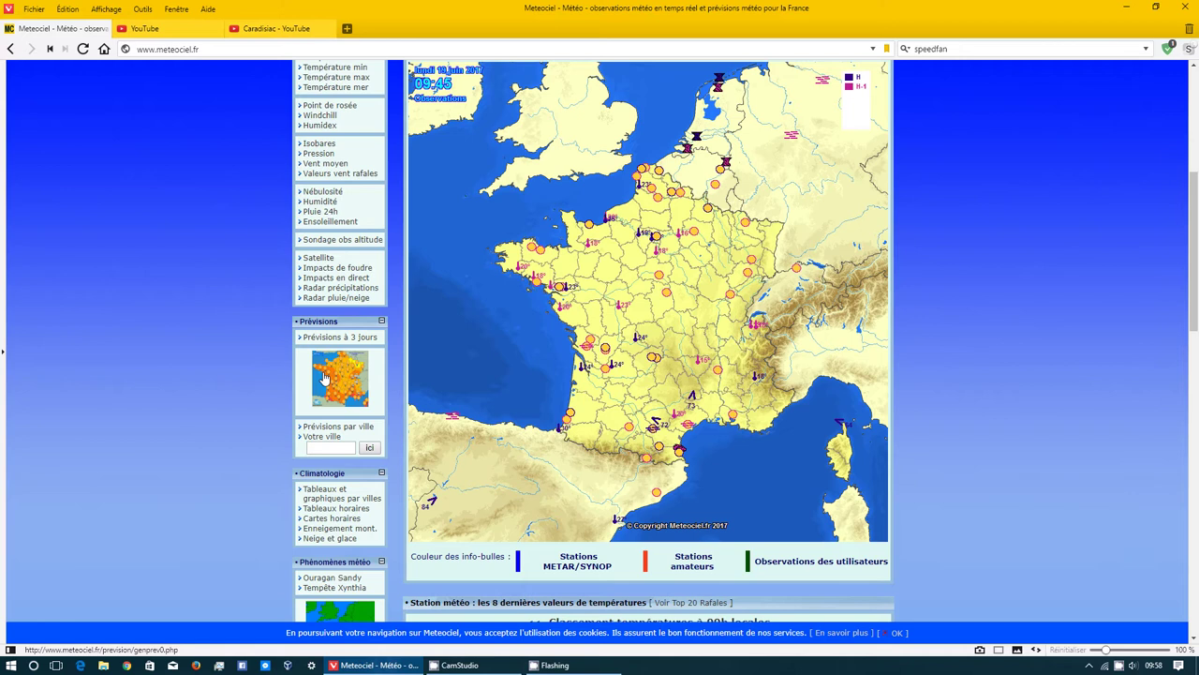
- Search Google for speedfan in a new tab, and close that tab
{"action": "left_click", "coordinate": [347, 29]}
{"action": "left_click", "coordinate": [1003, 50]}
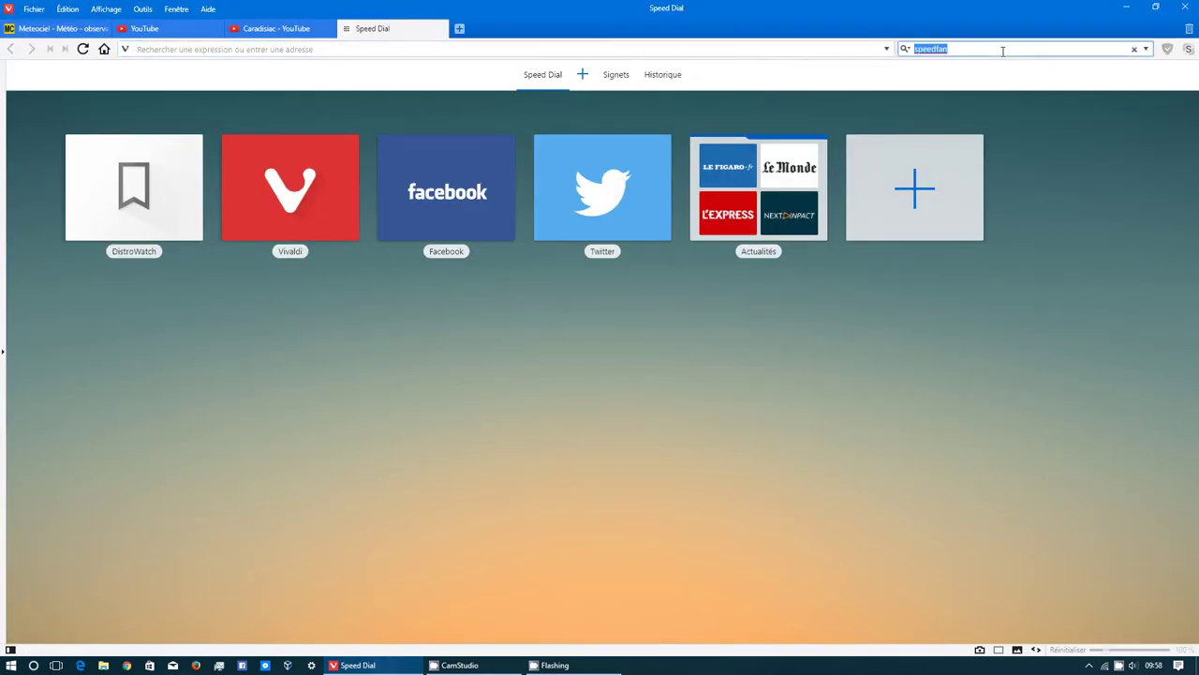
{"action": "key", "text": "Return"}
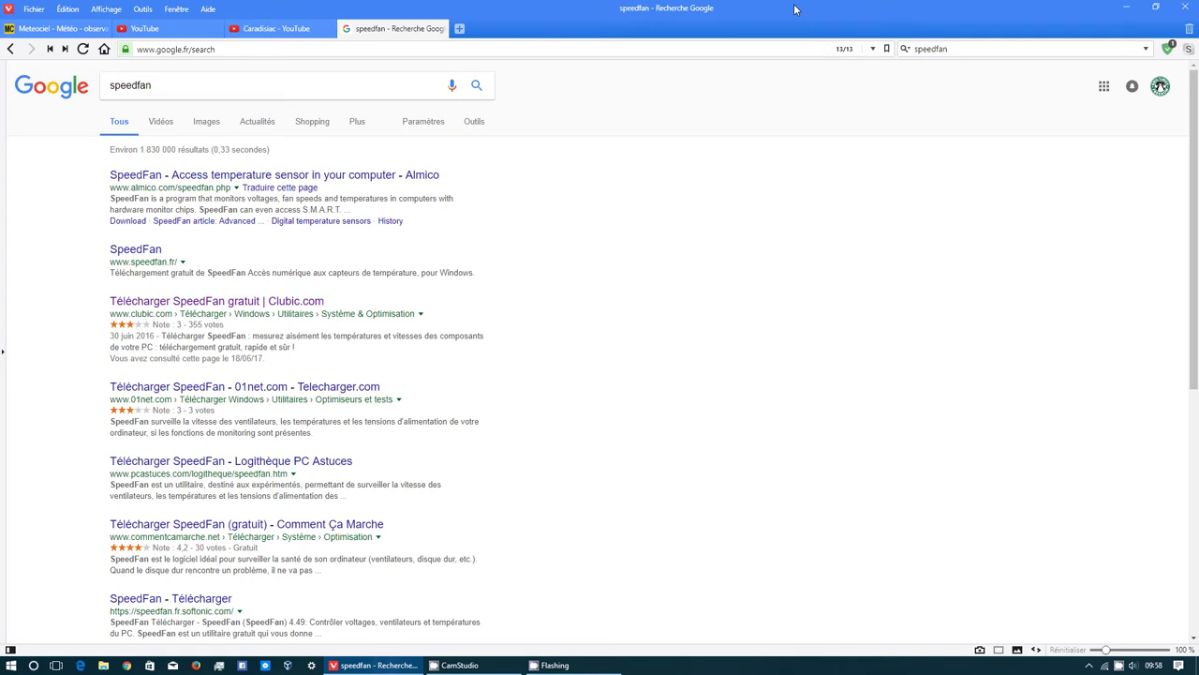
{"action": "left_click", "coordinate": [439, 28]}
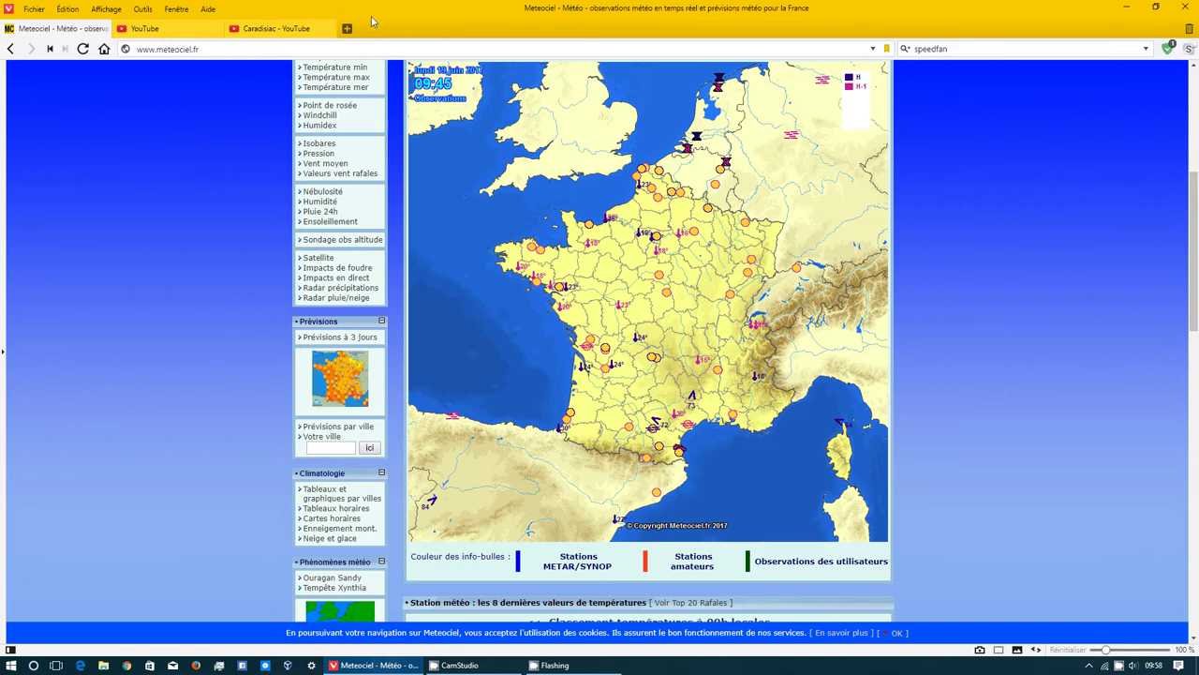
- Show the Caradisiac tab and pin the Meteociel tab
{"action": "left_click", "coordinate": [293, 32]}
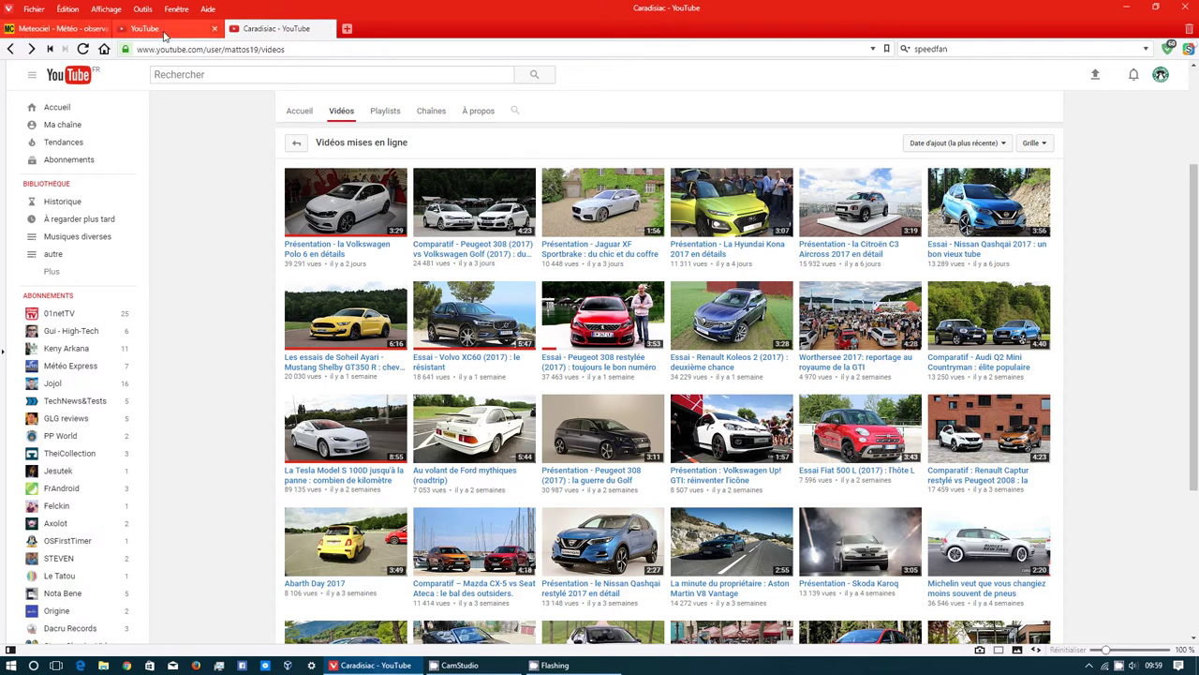
{"action": "right_click", "coordinate": [62, 29]}
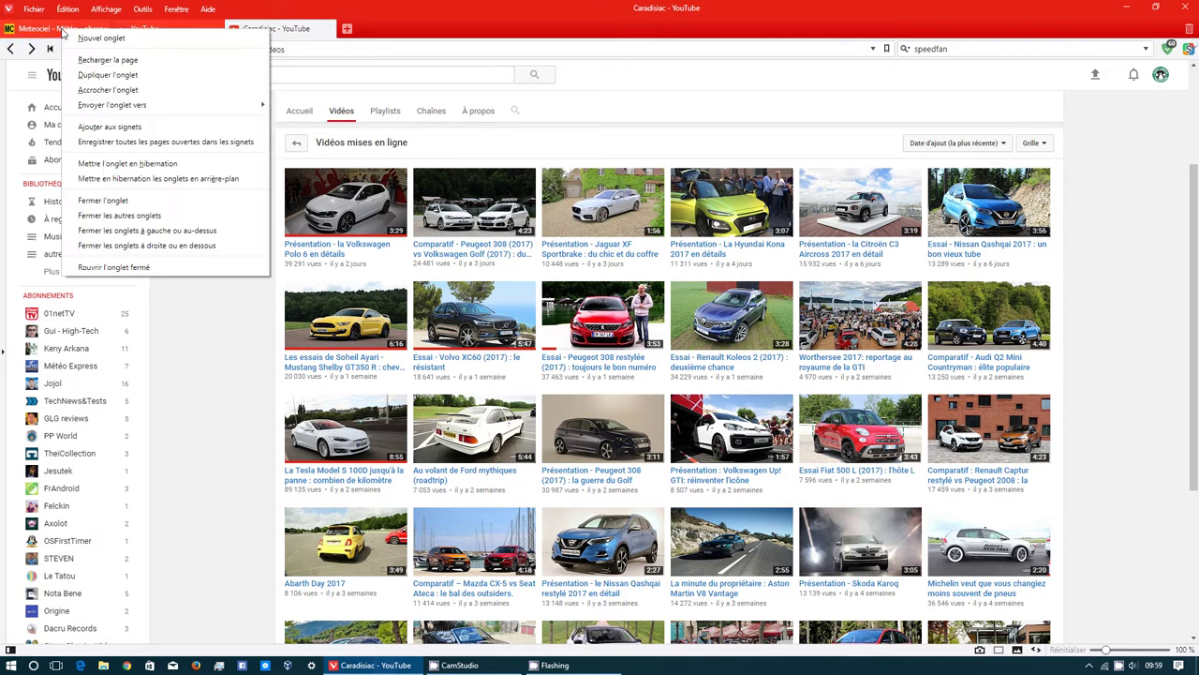
{"action": "left_click", "coordinate": [139, 91]}
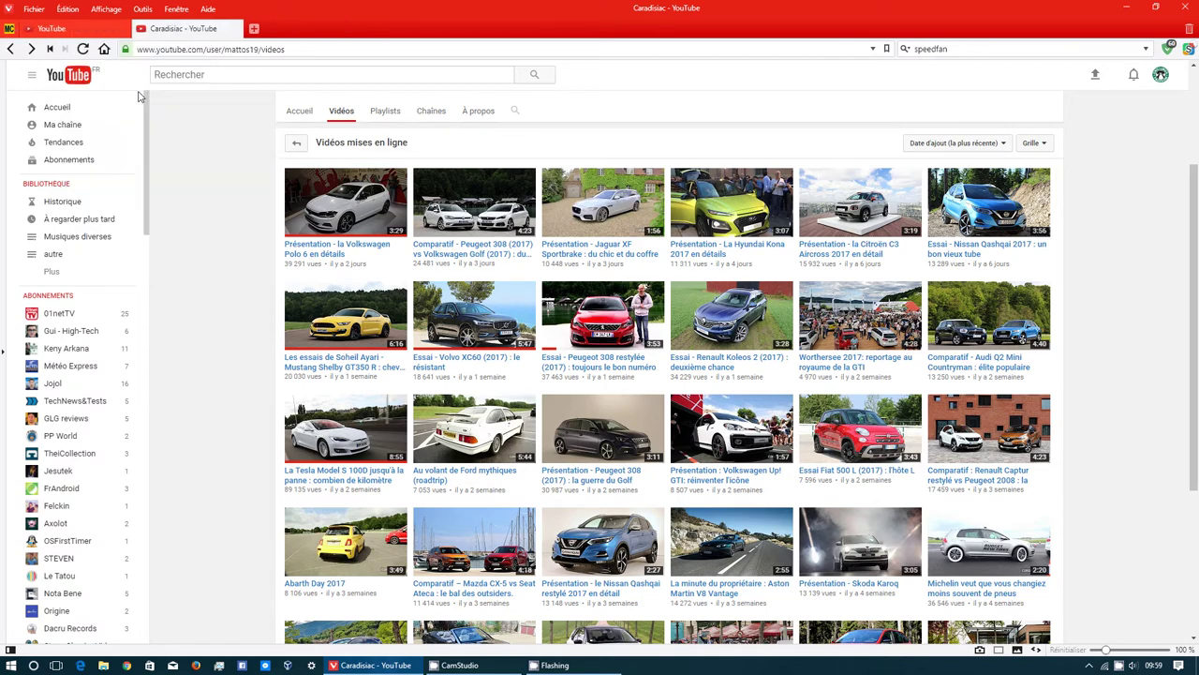
- Close both YouTube tabs and close the browser window
{"action": "key", "text": "ctrl+w"}
{"action": "key", "text": "ctrl+w"}
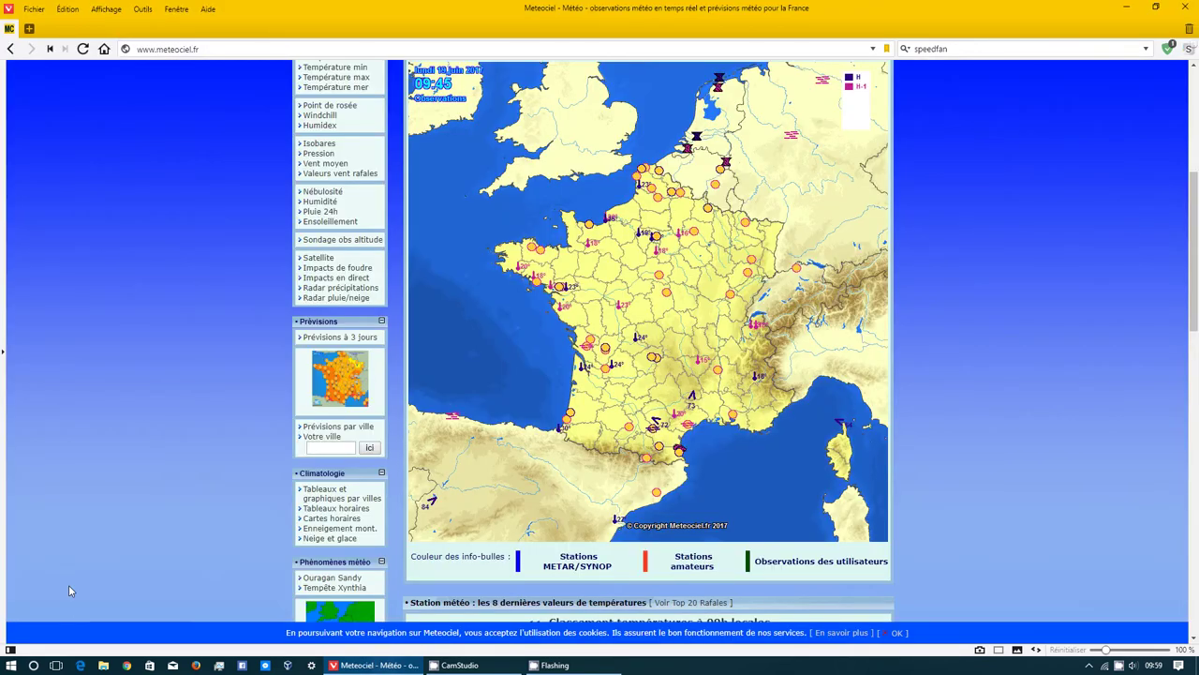
{"action": "left_click", "coordinate": [1180, 8]}
{"action": "left_click", "coordinate": [588, 412]}
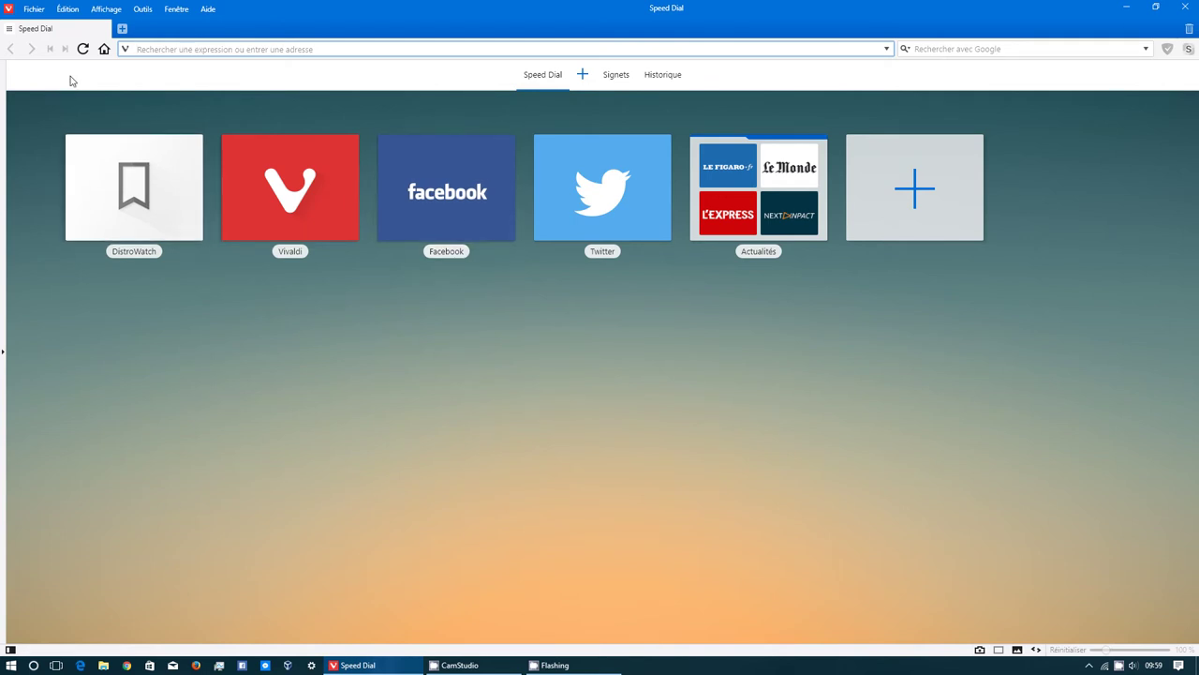
- Show the bookmarks beside the page and open the LinuxFr.org home page from its bookmark
{"action": "key", "text": "ctrl+shift+b"}
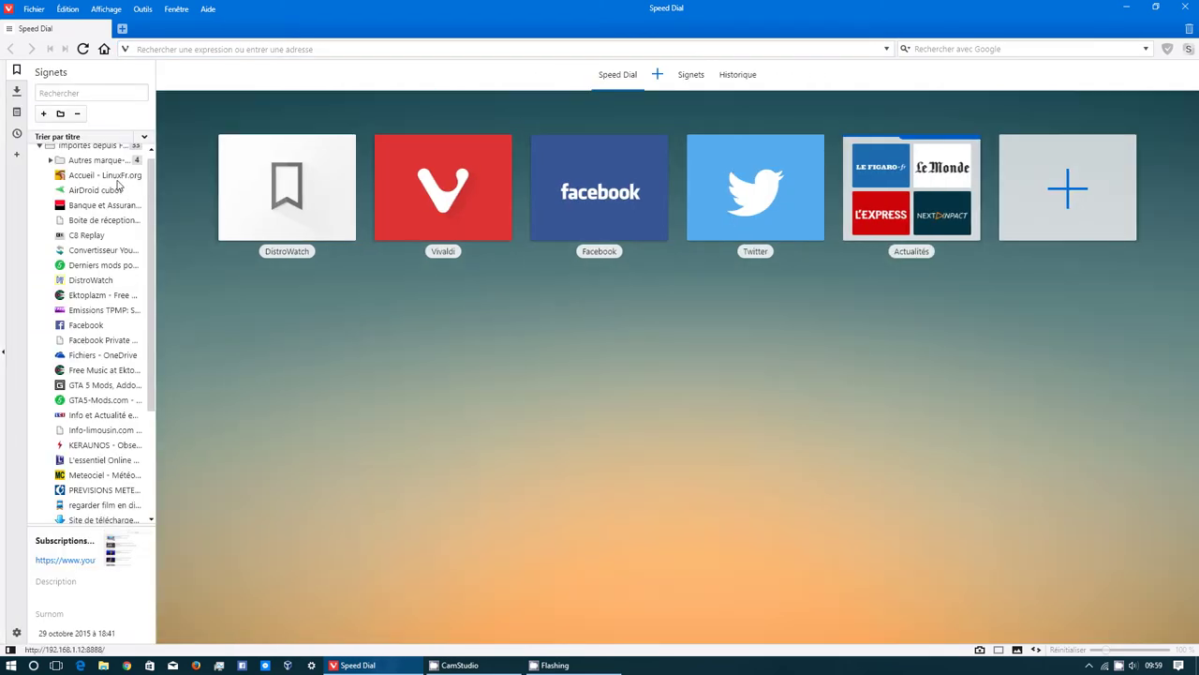
{"action": "left_click", "coordinate": [105, 176]}
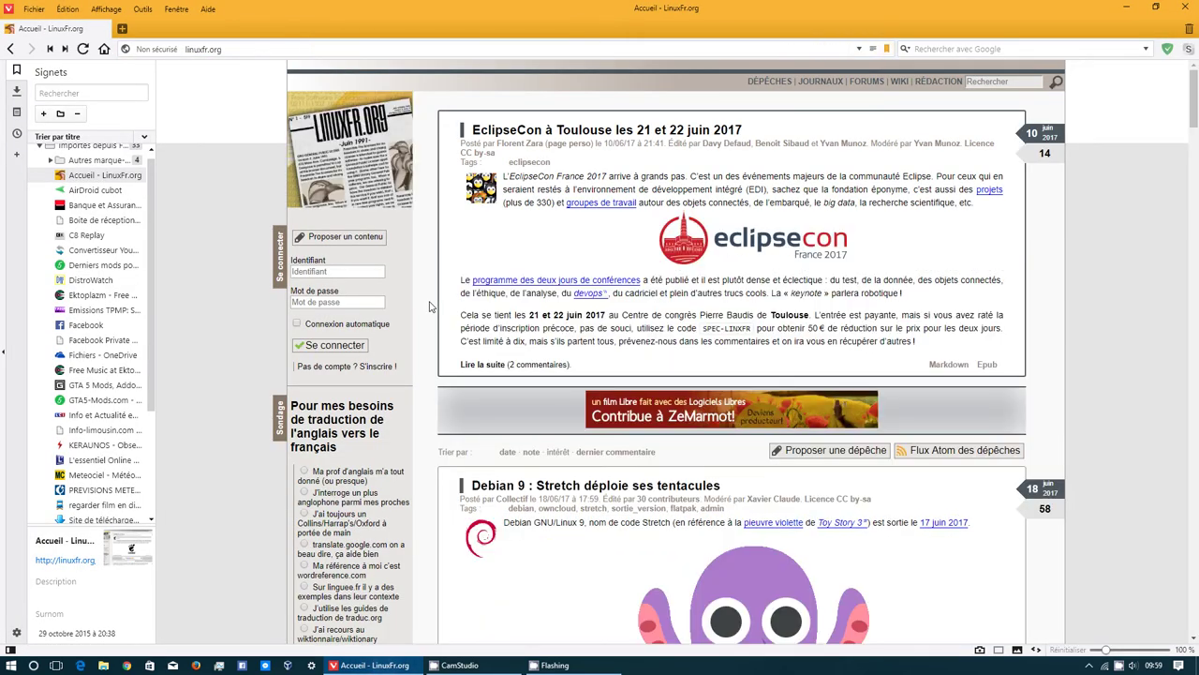
{"action": "scroll", "coordinate": [578, 394], "scroll_direction": "down", "scroll_amount": 2}
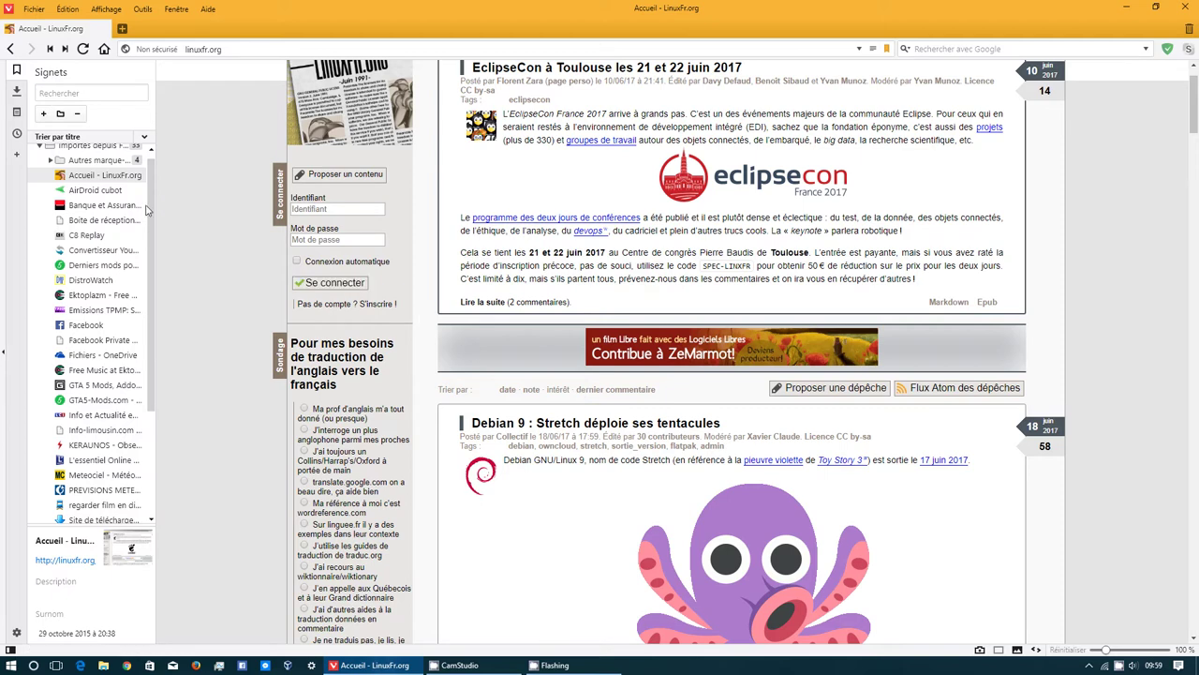
- Visit the bookmarked C8 Replay, latest GTA 5 mods and DistroWatch pages one after another
{"action": "left_click", "coordinate": [98, 241]}
{"action": "double_click", "coordinate": [98, 241]}
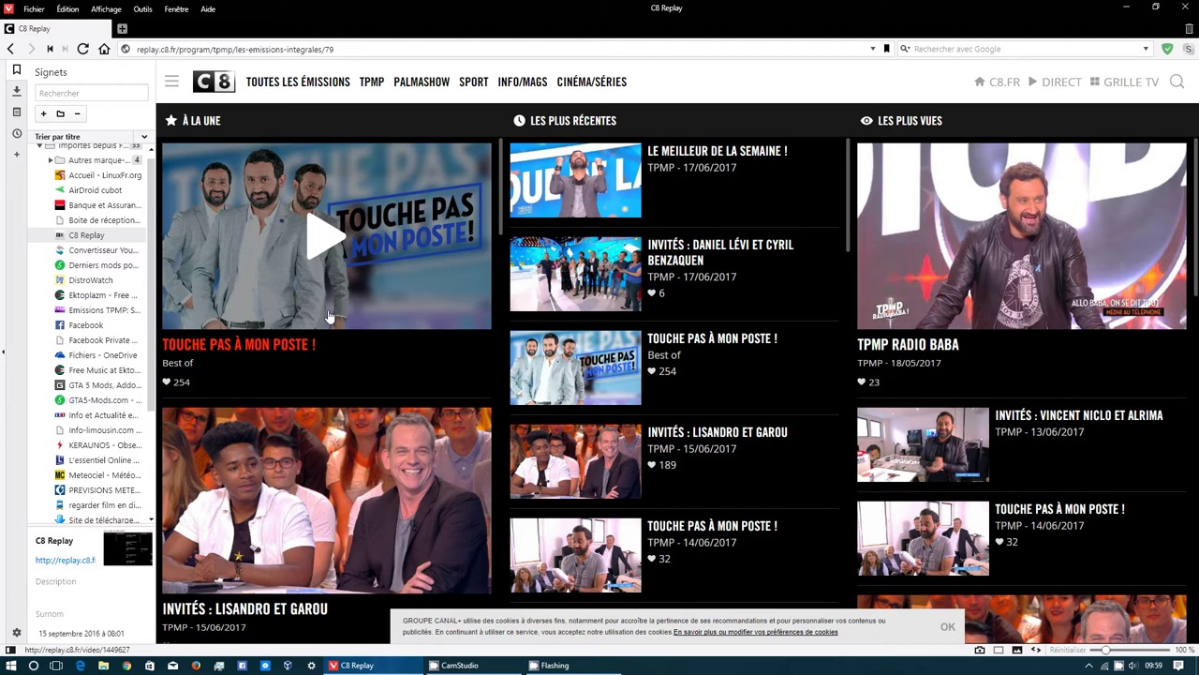
{"action": "double_click", "coordinate": [101, 265]}
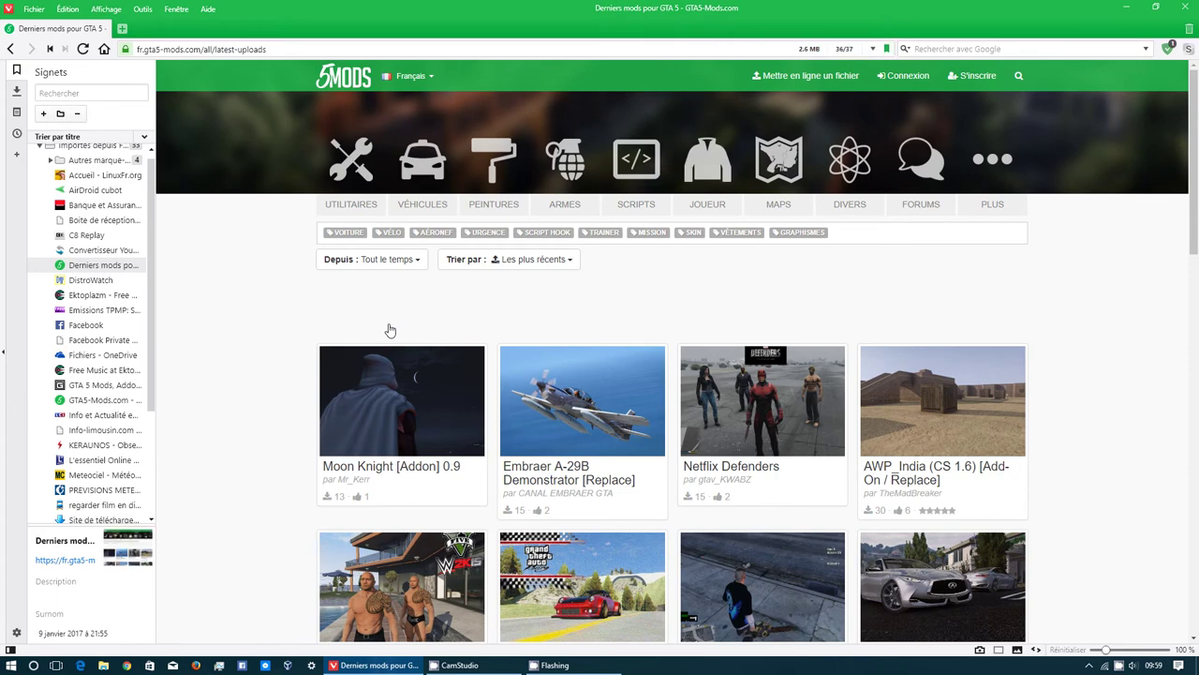
{"action": "double_click", "coordinate": [90, 280]}
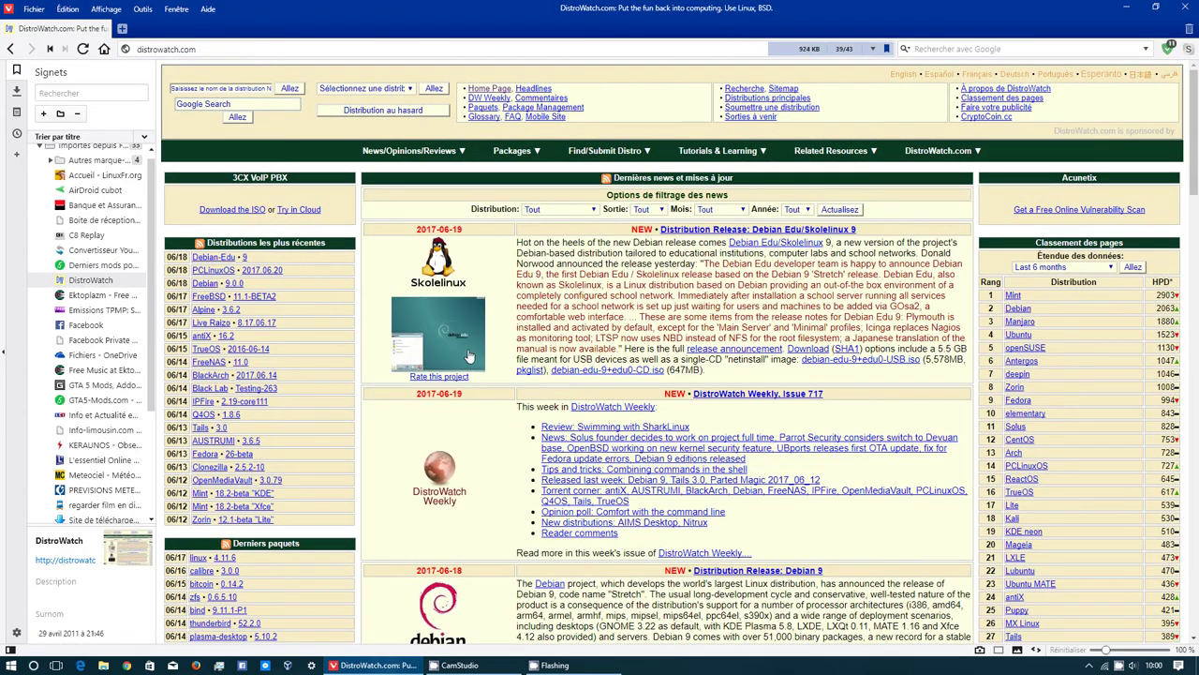
{"action": "left_click", "coordinate": [88, 296]}
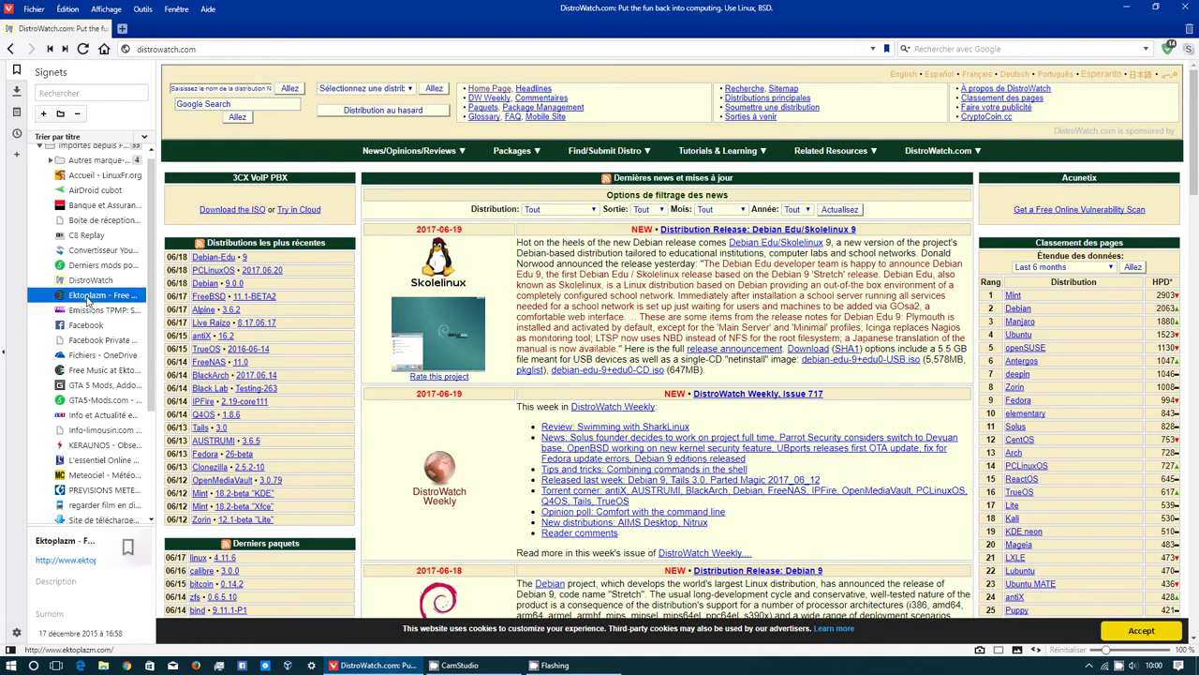
{"action": "left_click", "coordinate": [88, 297]}
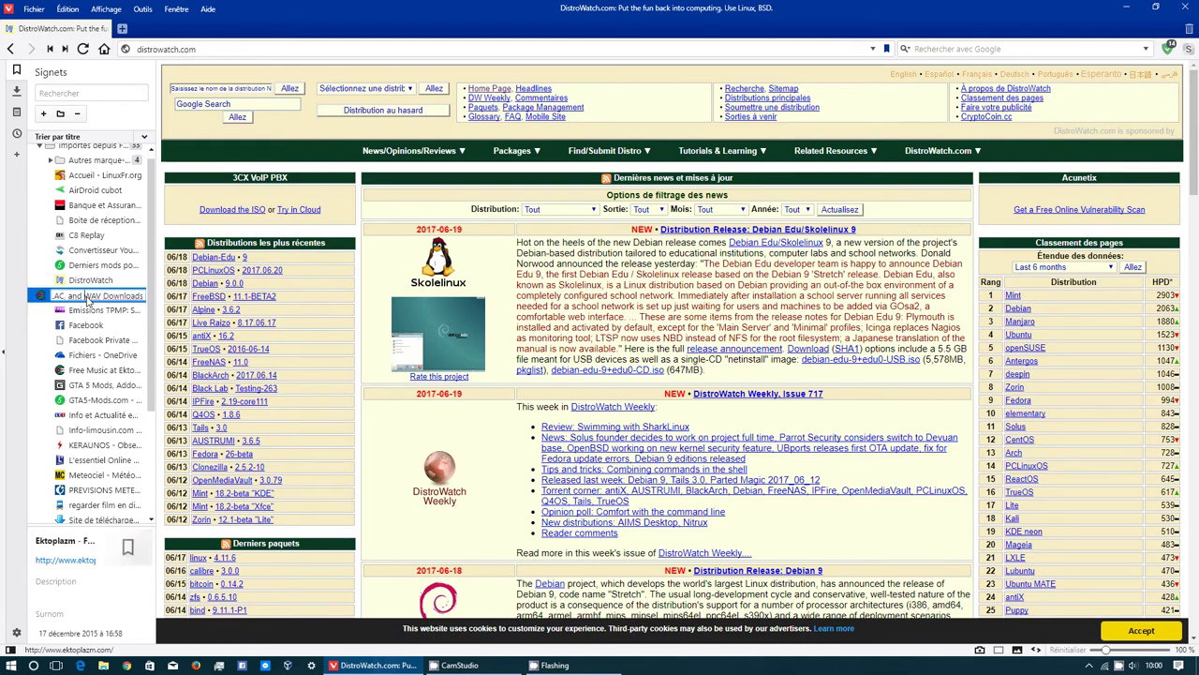
{"action": "key", "text": "Escape"}
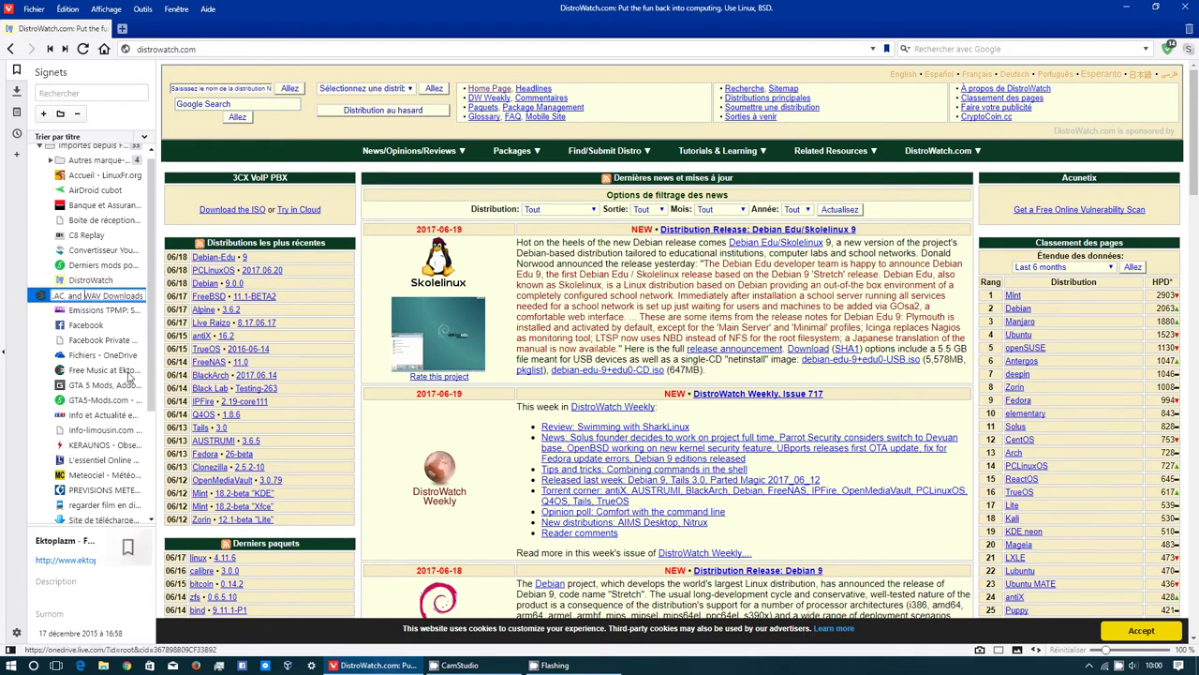
{"action": "key", "text": "Escape"}
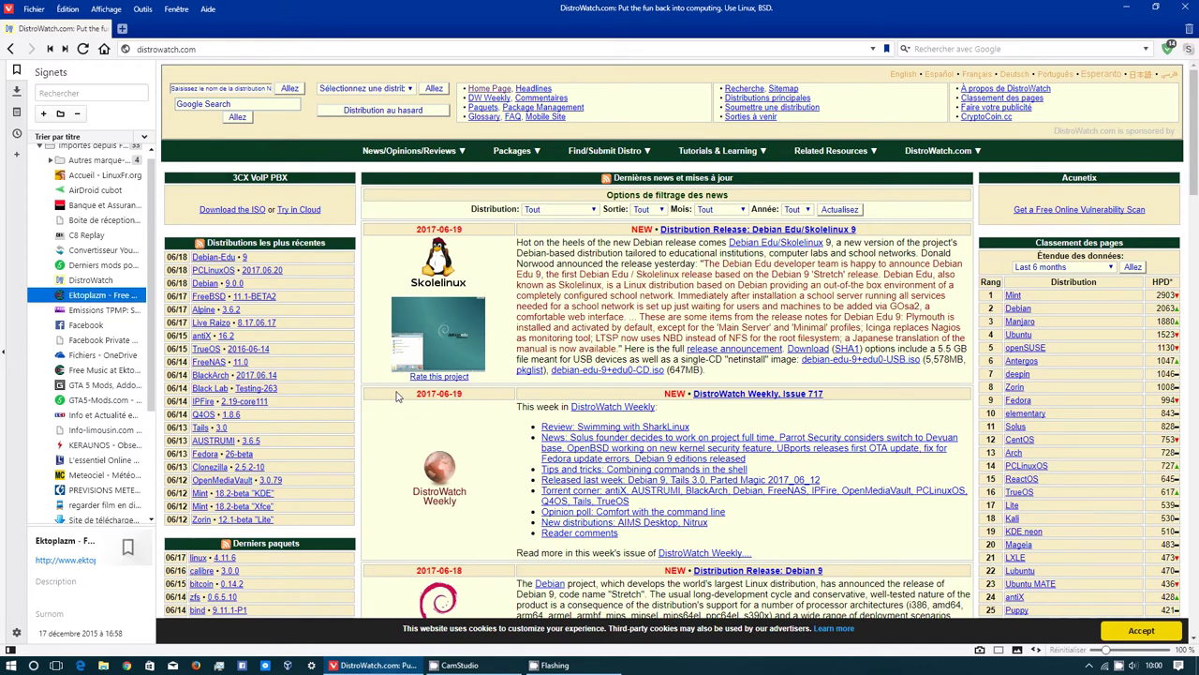
- Open the Ektoplazm page from its bookmark and view the actions available for that bookmark
{"action": "left_click", "coordinate": [95, 299]}
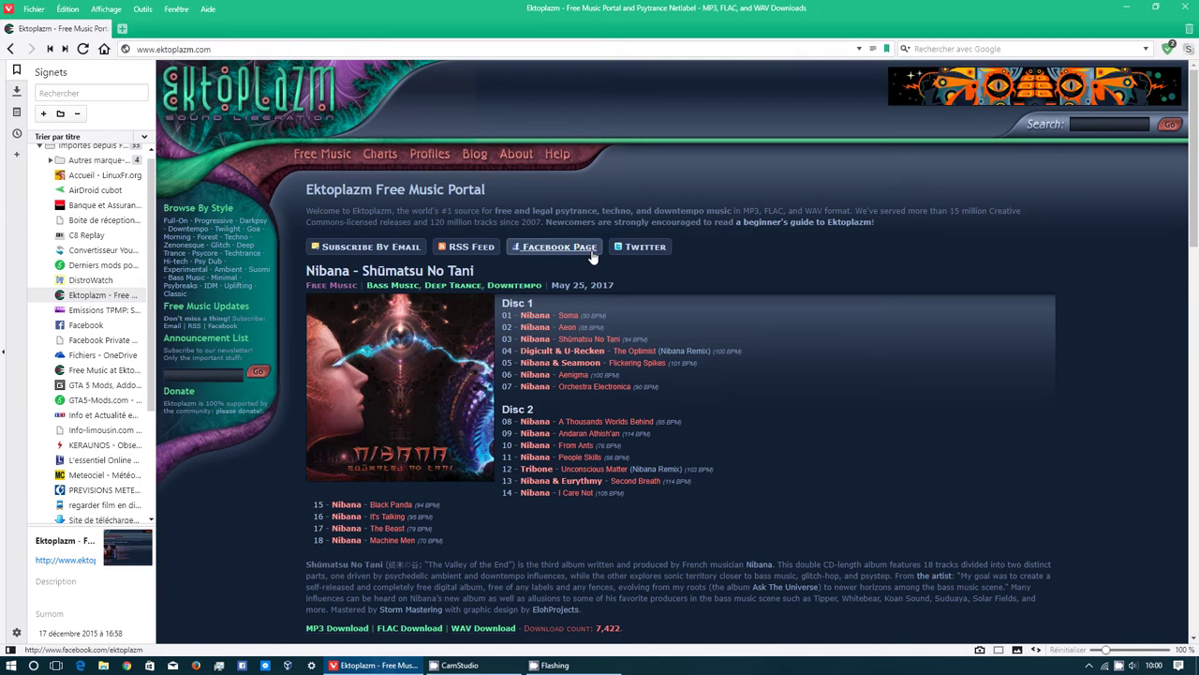
{"action": "right_click", "coordinate": [97, 297]}
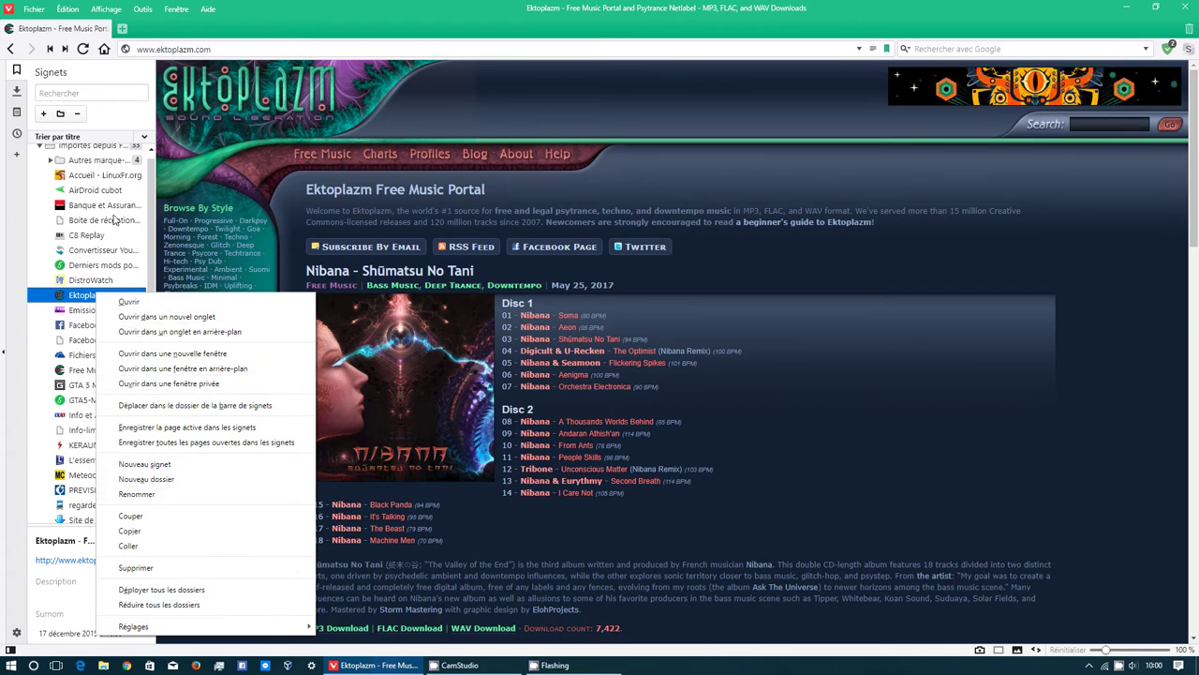
{"action": "key", "text": "Escape"}
- Go through the bookmarks below Ektoplazm and open the Info et Actualité page of LCI
{"action": "left_click", "coordinate": [103, 310]}
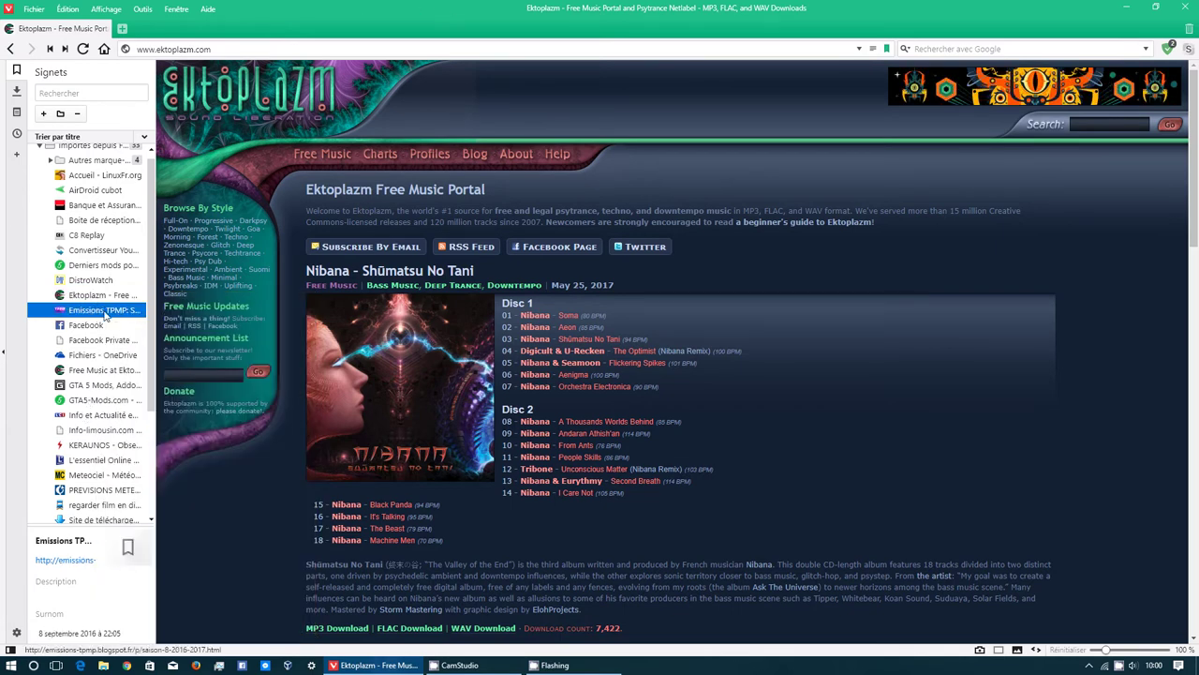
{"action": "left_click", "coordinate": [103, 355]}
{"action": "left_click", "coordinate": [103, 370]}
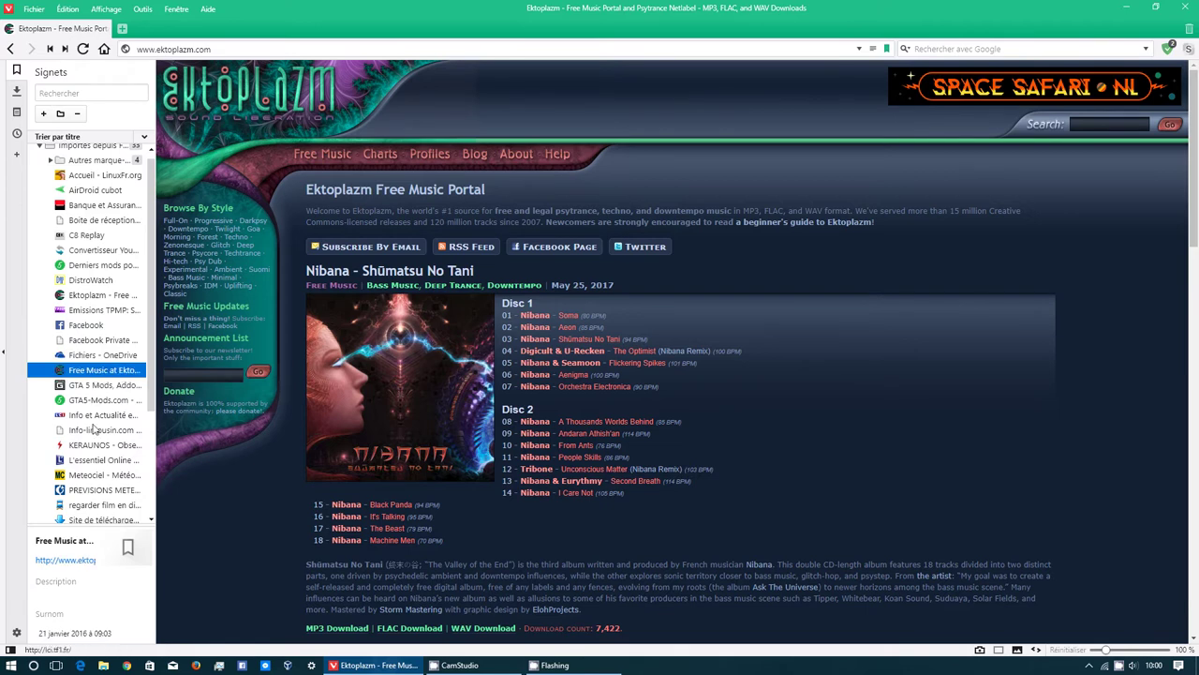
{"action": "left_click", "coordinate": [104, 387]}
{"action": "left_click", "coordinate": [107, 416]}
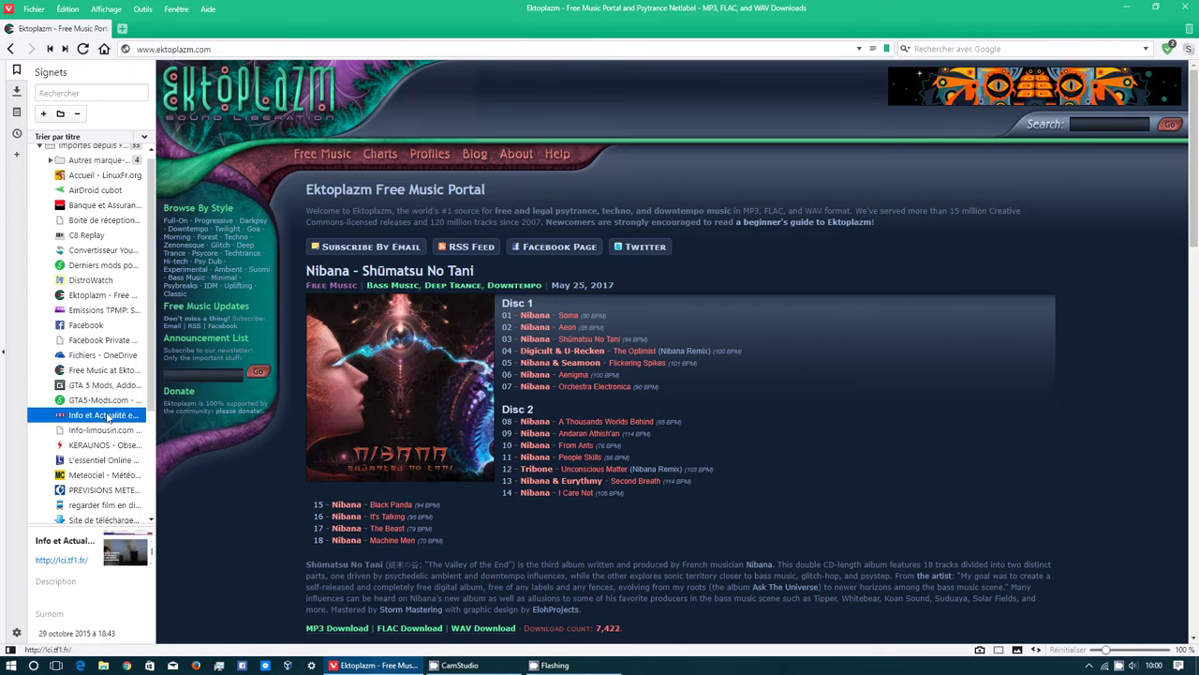
{"action": "double_click", "coordinate": [107, 416]}
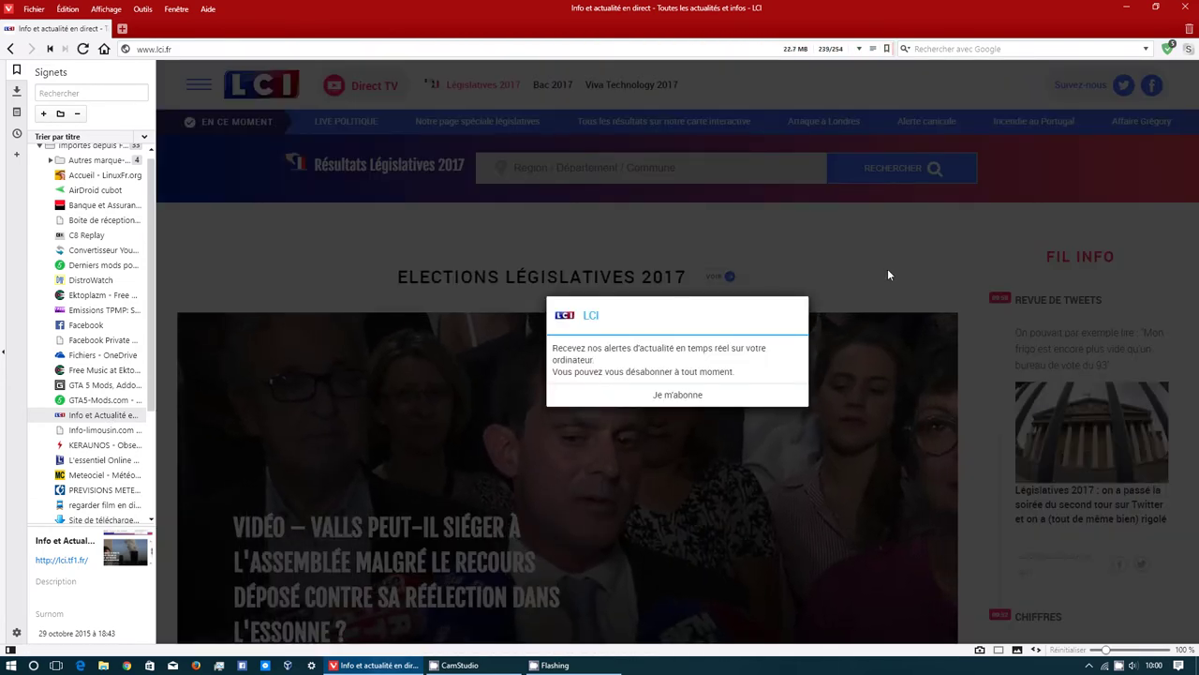
- Dismiss LCI's news alert subscription prompt and look through the articles on its home page
{"action": "left_click", "coordinate": [887, 269]}
{"action": "scroll", "coordinate": [820, 309], "scroll_direction": "down", "scroll_amount": 9}
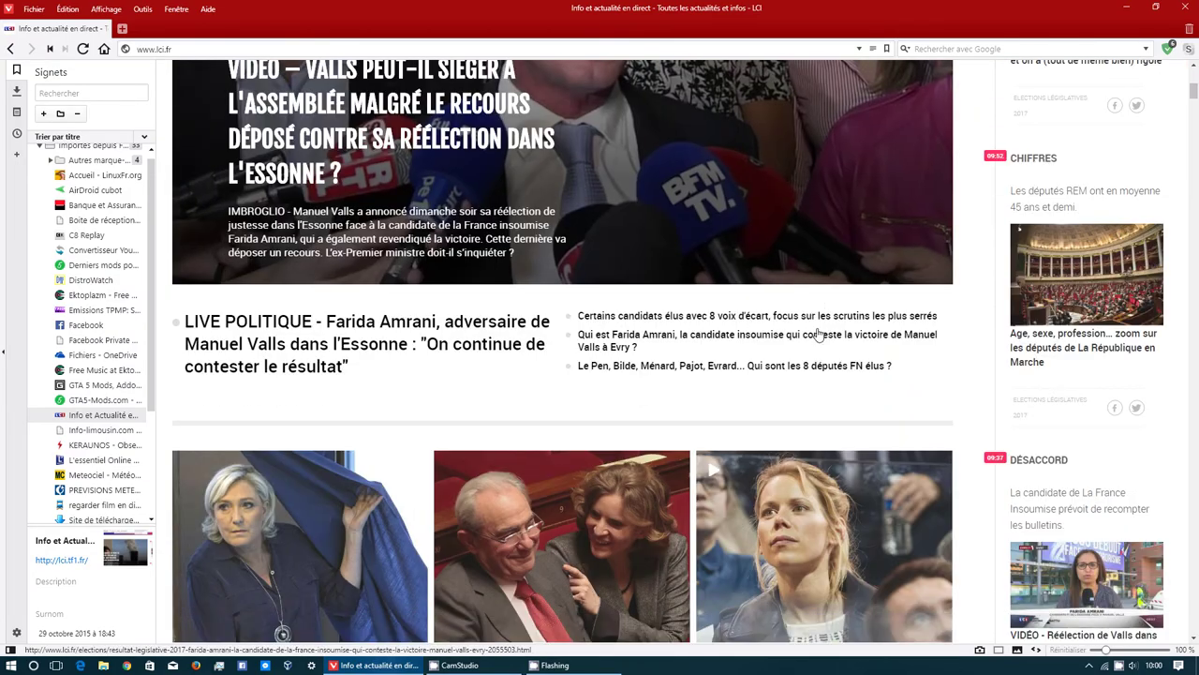
{"action": "scroll", "coordinate": [817, 334], "scroll_direction": "down", "scroll_amount": 14}
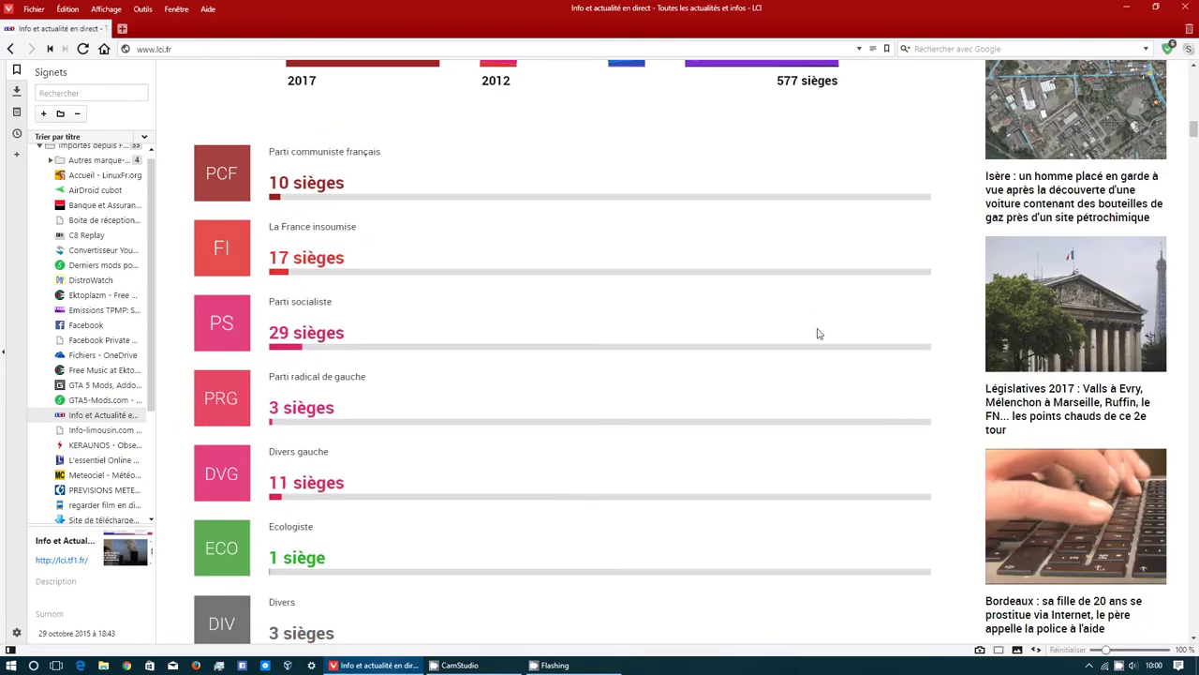
{"action": "scroll", "coordinate": [817, 334], "scroll_direction": "down", "scroll_amount": 12}
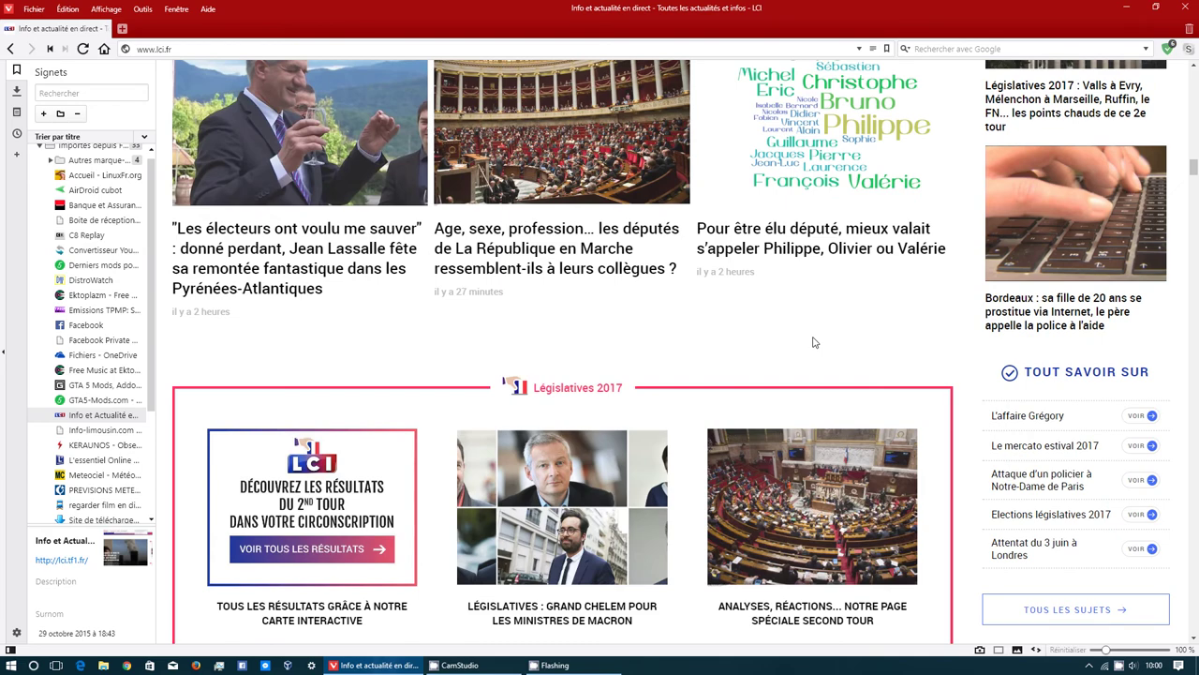
{"action": "scroll", "coordinate": [813, 342], "scroll_direction": "down", "scroll_amount": 15}
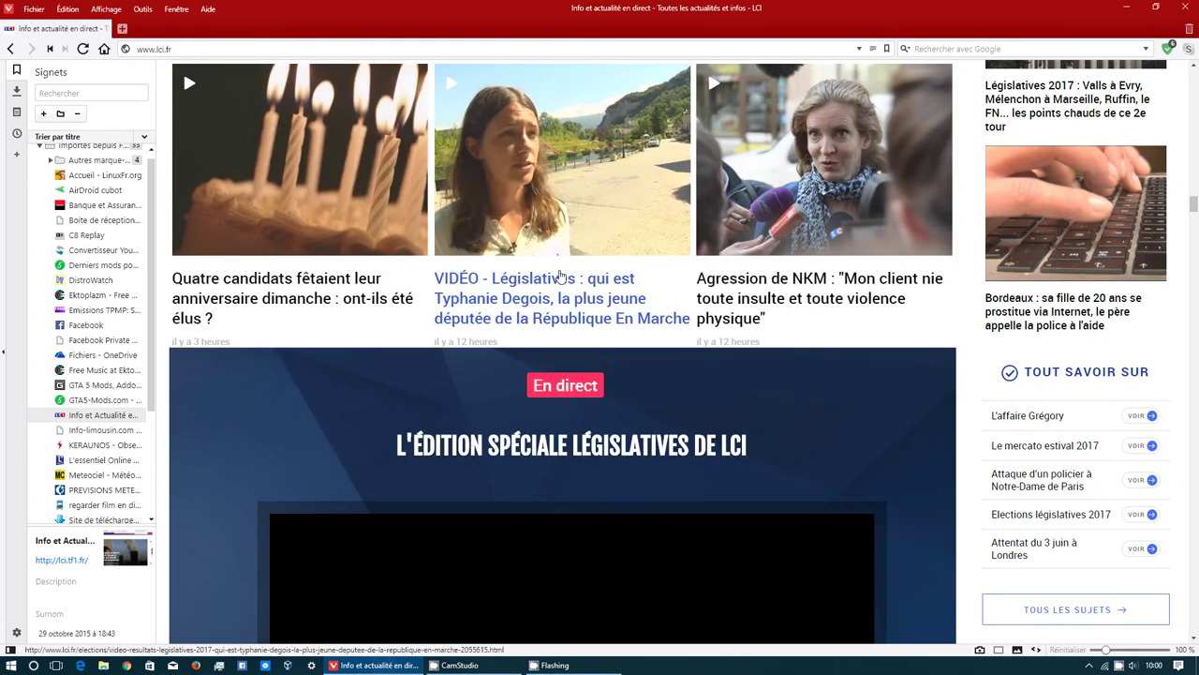